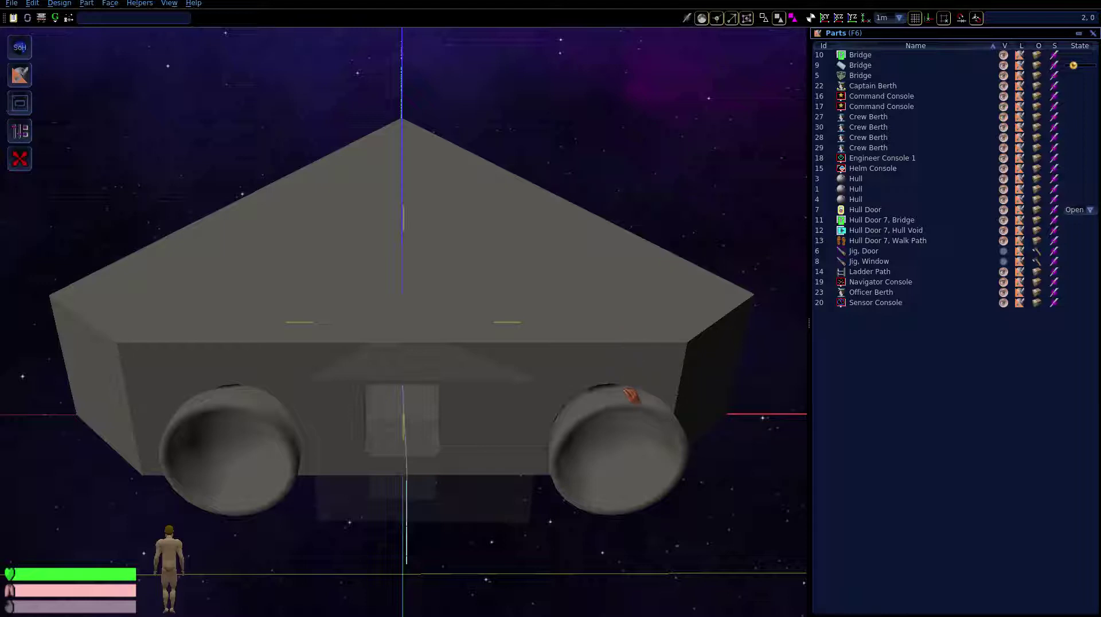
- Move the hull sphere on the positive X side by -1 along the X axis
click(631, 396)
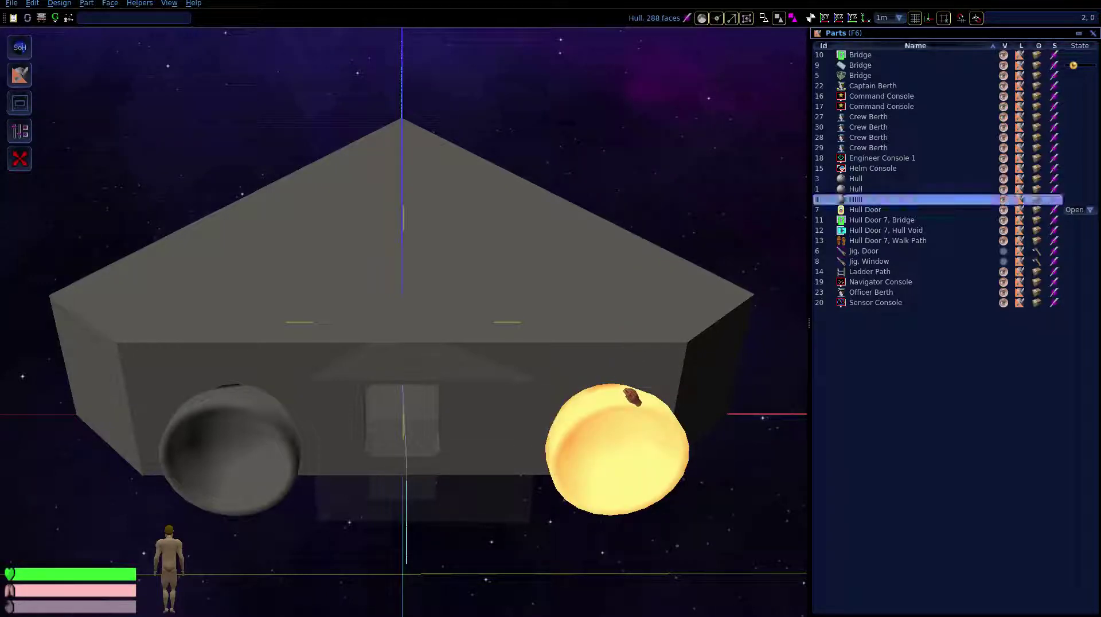
click(88, 17)
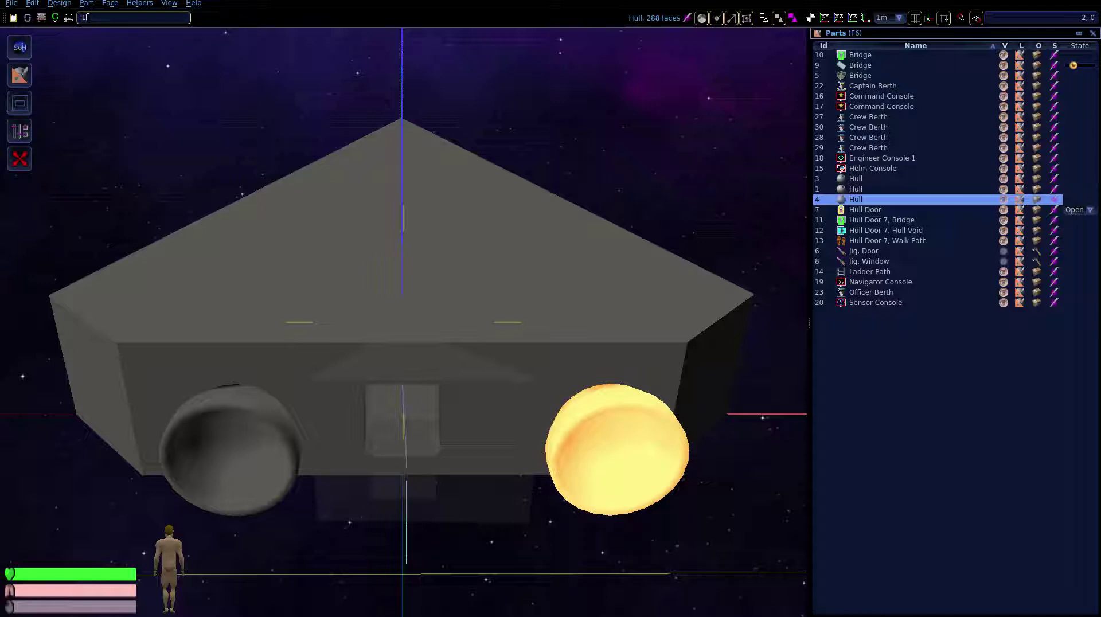
text(-1)
key(Return)
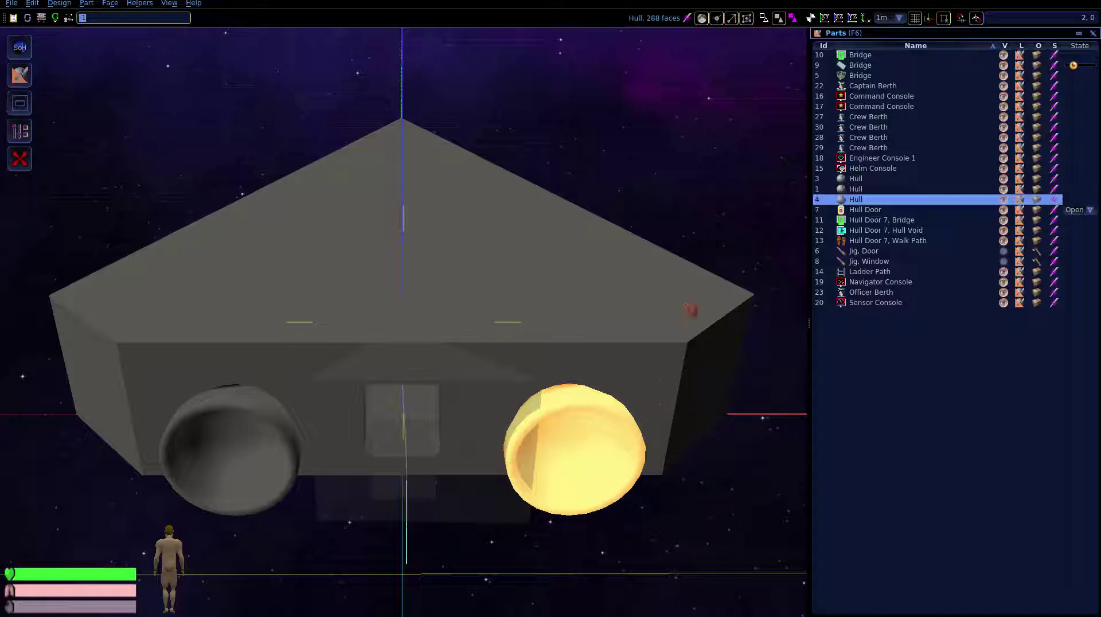
- Open the moved hull sphere for vertex editing and set the grid center near the middle of its bowl
click(688, 19)
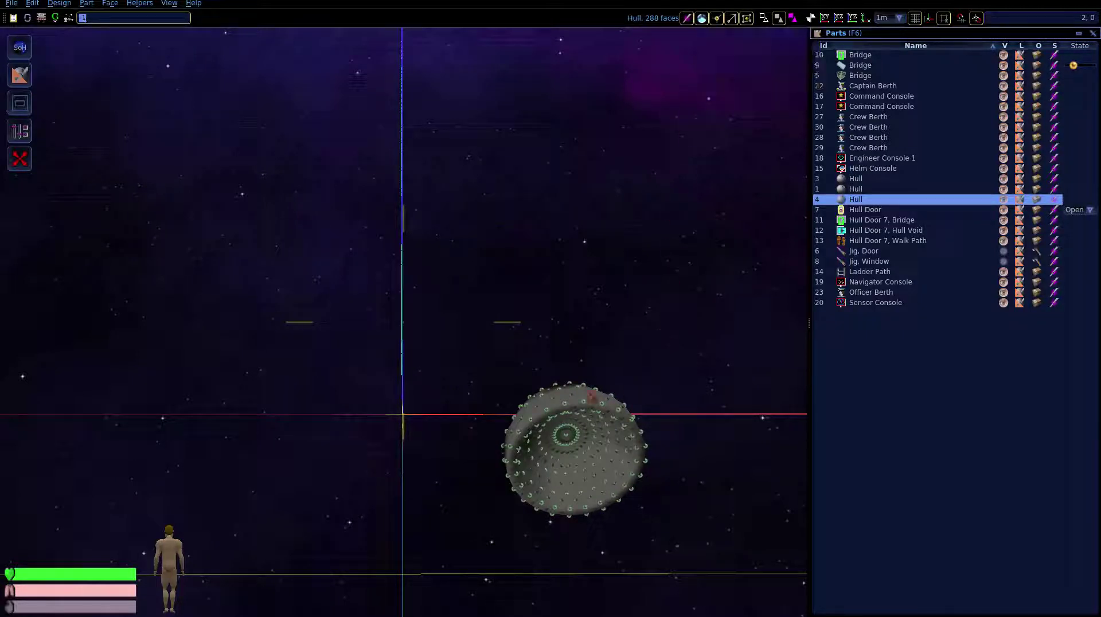
right_drag(676, 369, 673, 257)
key(d)
key(c)
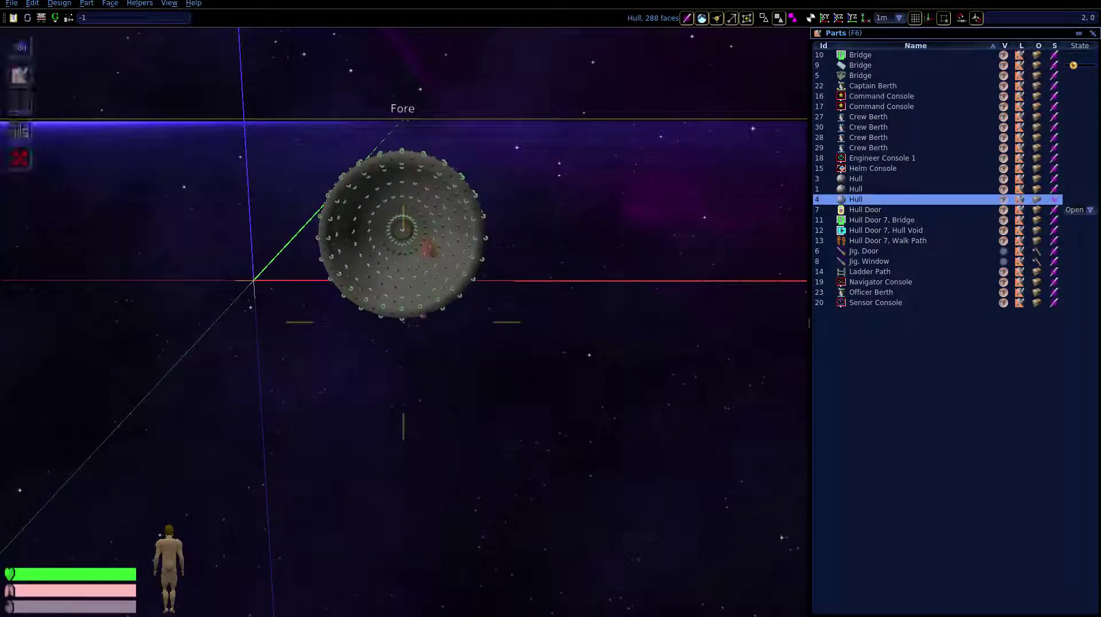
right_drag(425, 259, 426, 207)
key(w)
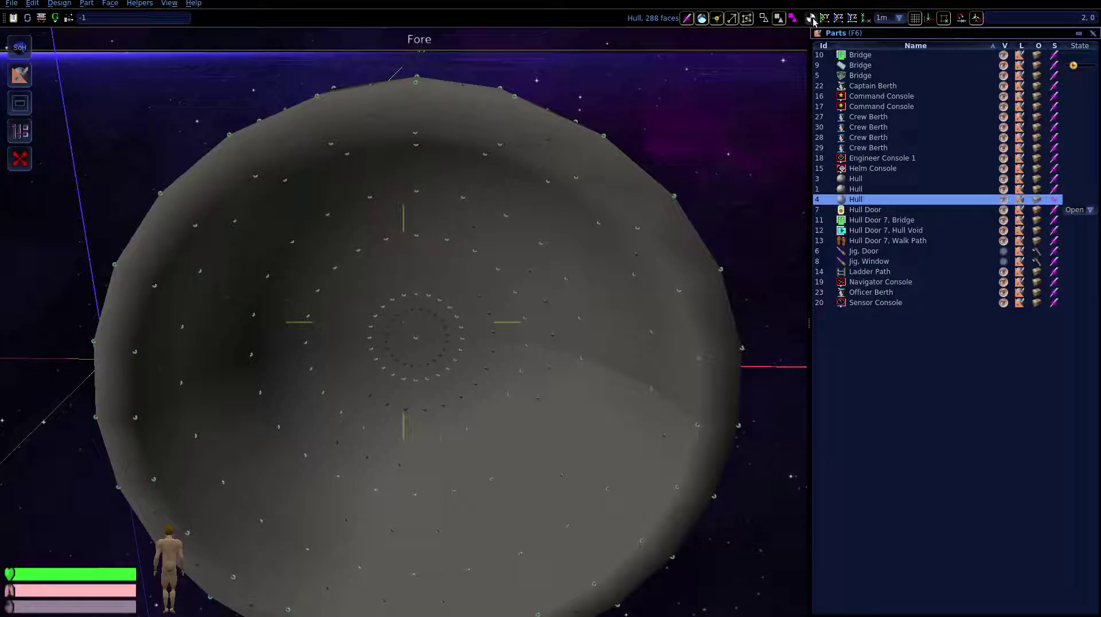
click(812, 19)
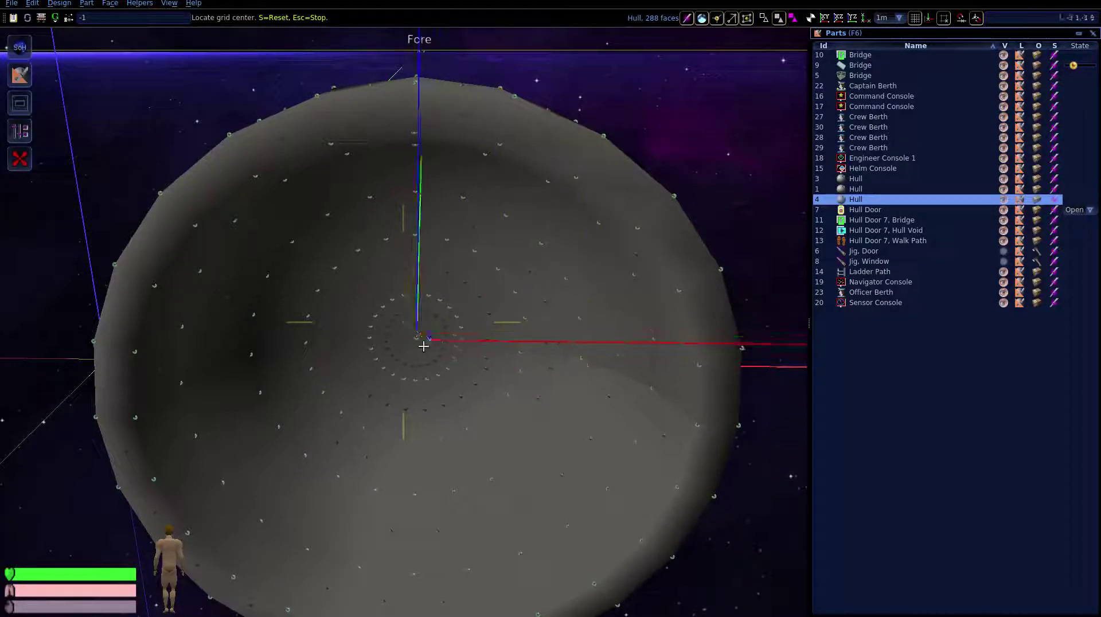
click(417, 342)
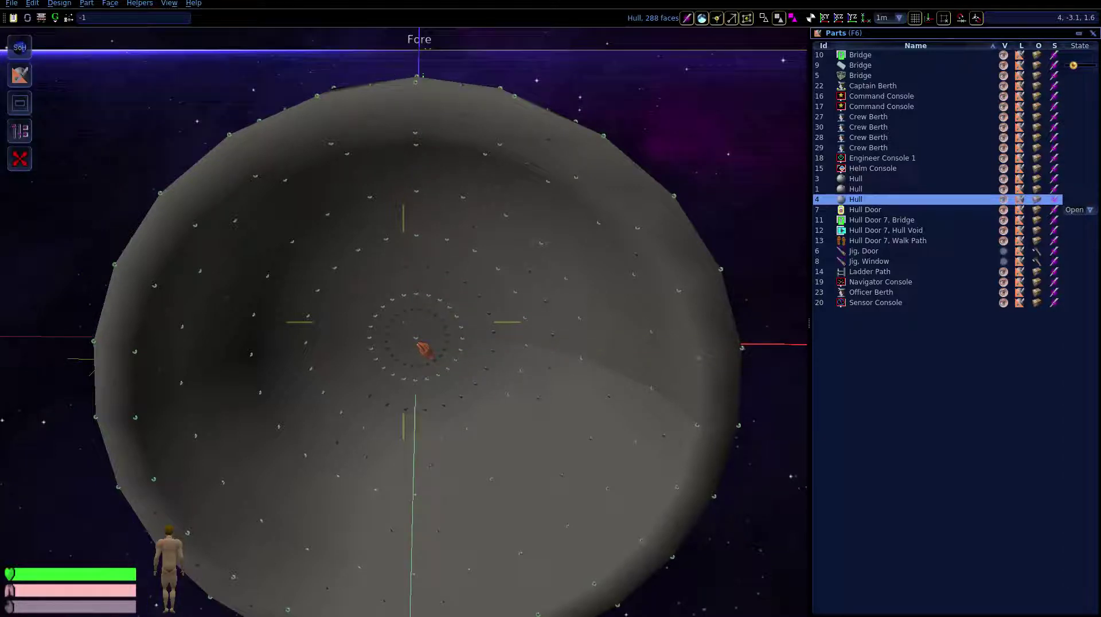
- Reorient the grid to the vertical plane that faces the hull sphere's open side
scroll(423, 348, down, 5)
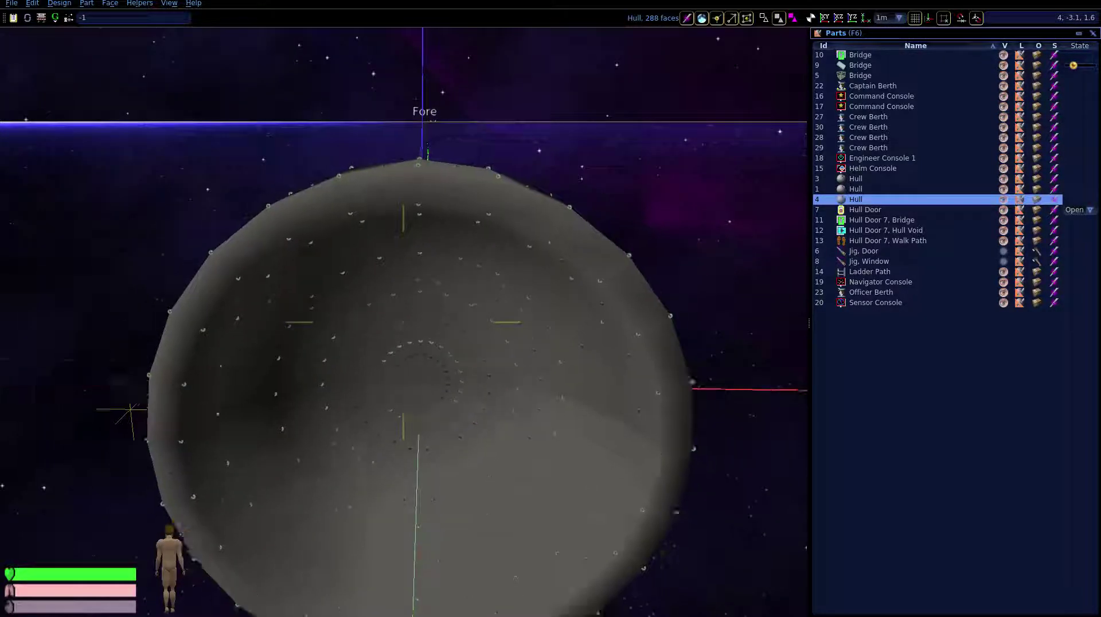
key(s)
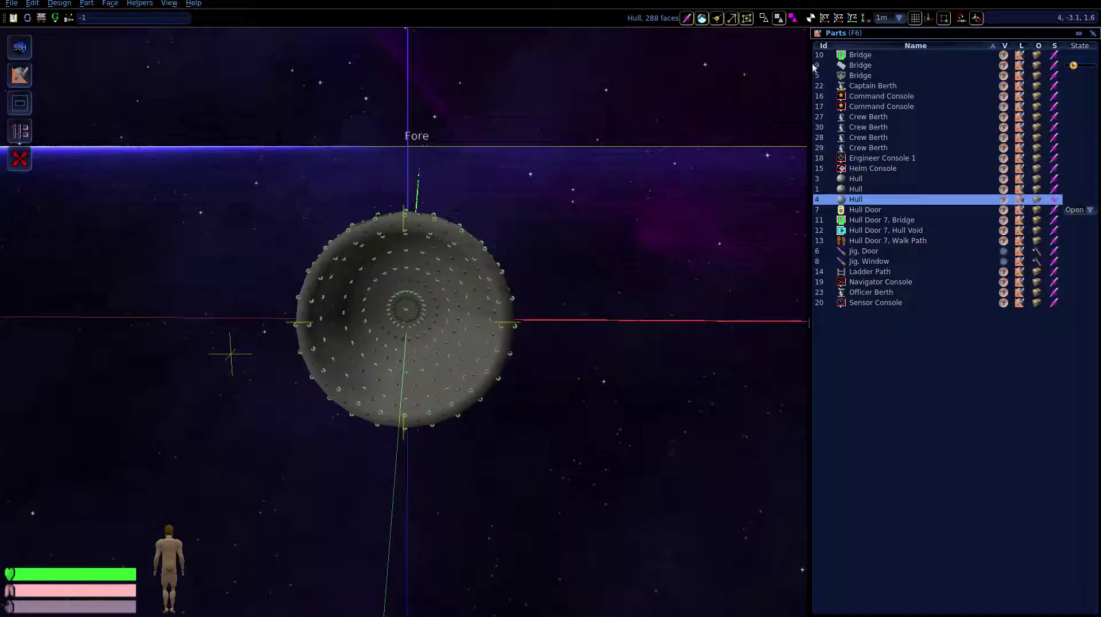
click(838, 20)
right_drag(584, 305, 559, 299)
key(d)
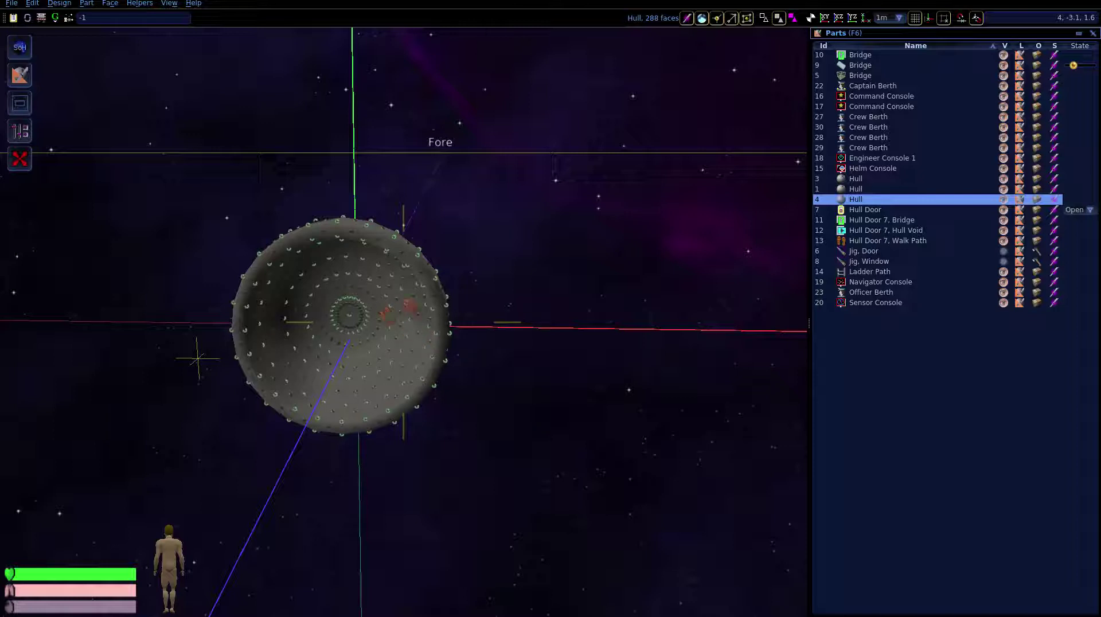
- Select all of the hull sphere's vertices and open the Texture Wrapper docked together with the Parts list
key(ctrl+a)
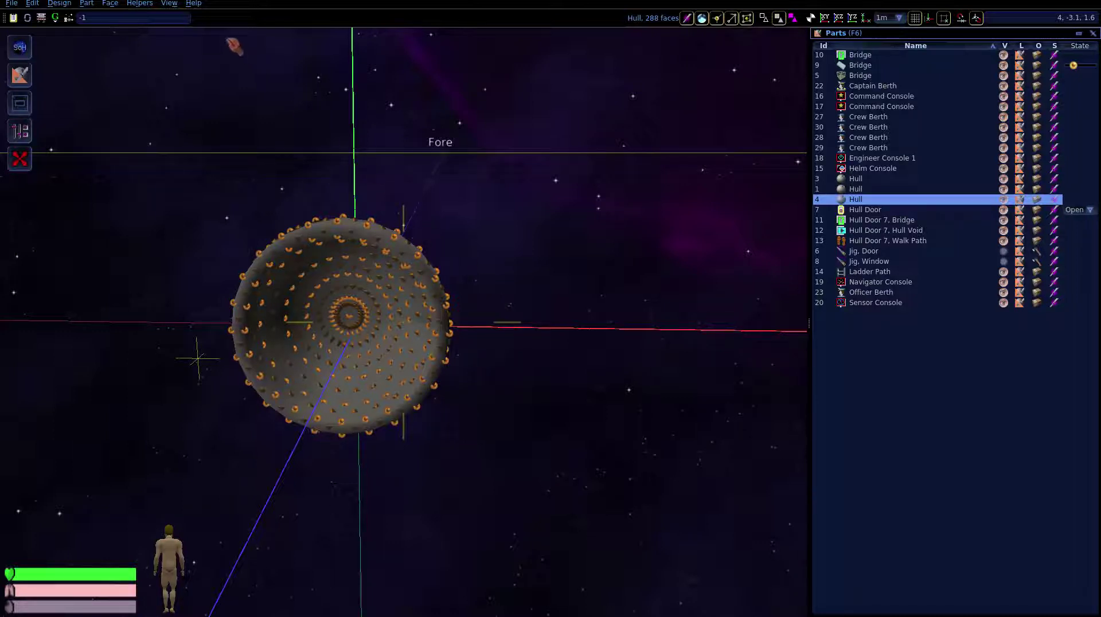
click(169, 3)
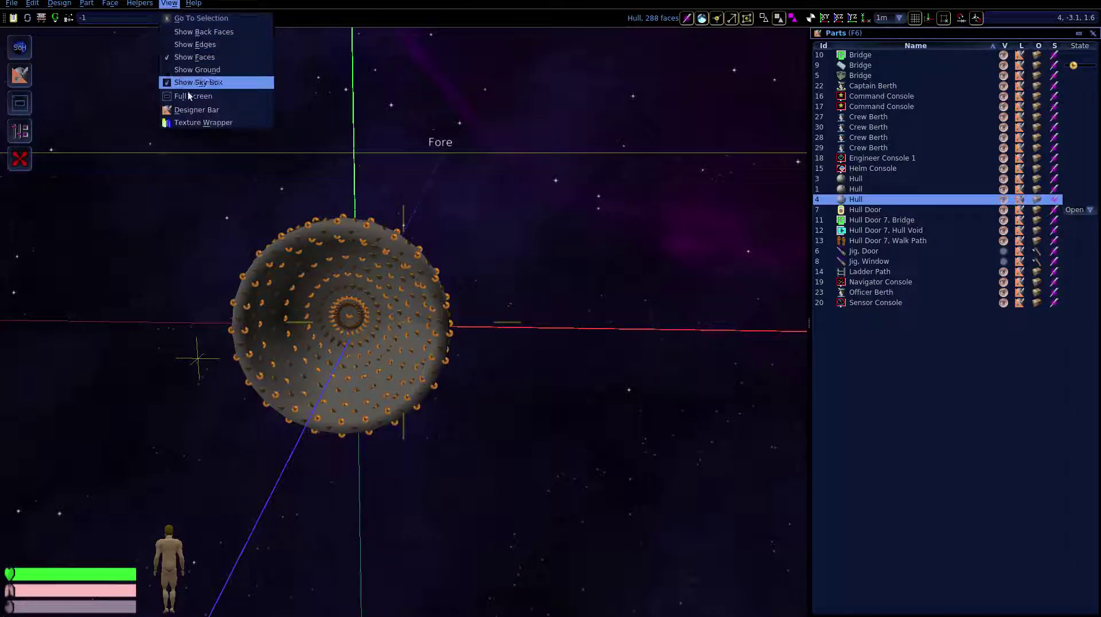
click(195, 122)
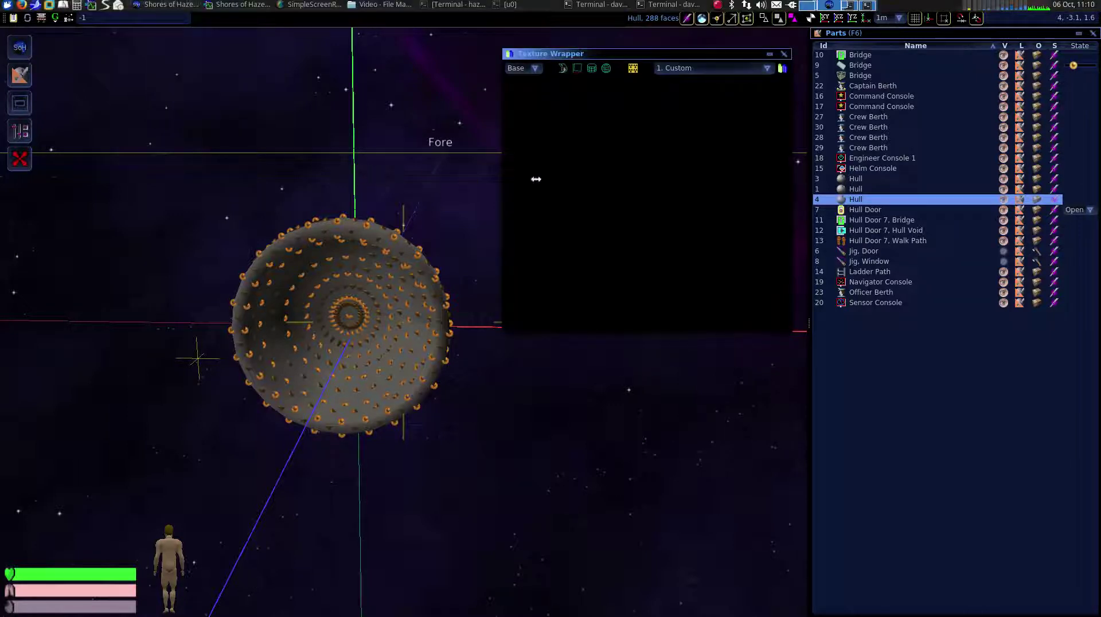
drag(609, 55, 921, 134)
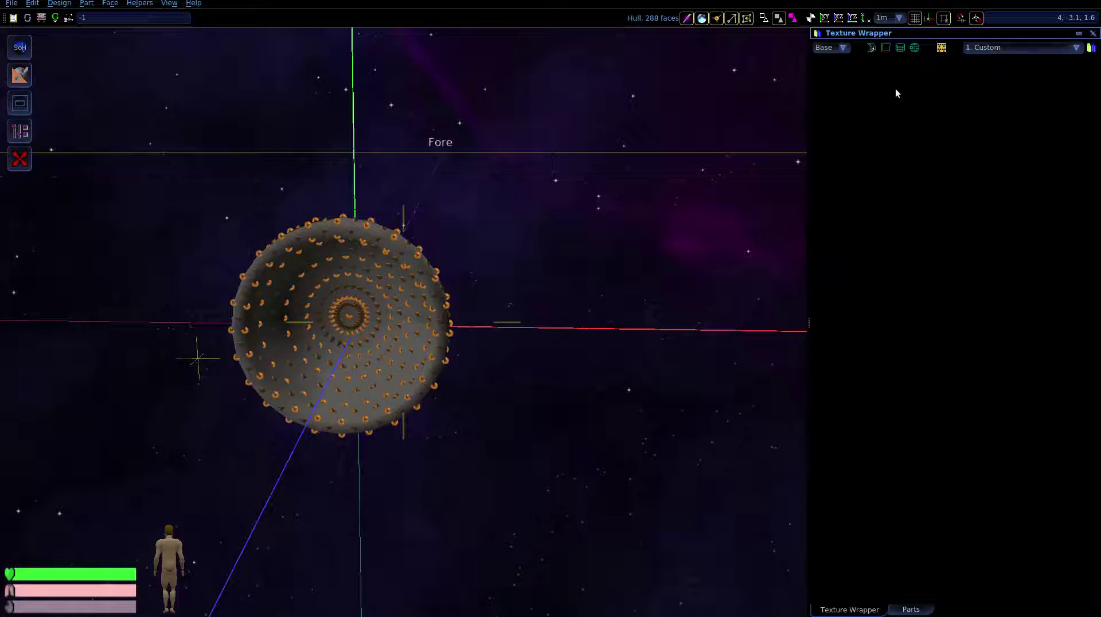
- Project the palette texture 14. Grill Copper onto the selected hull faces with a texture size of 1
click(886, 47)
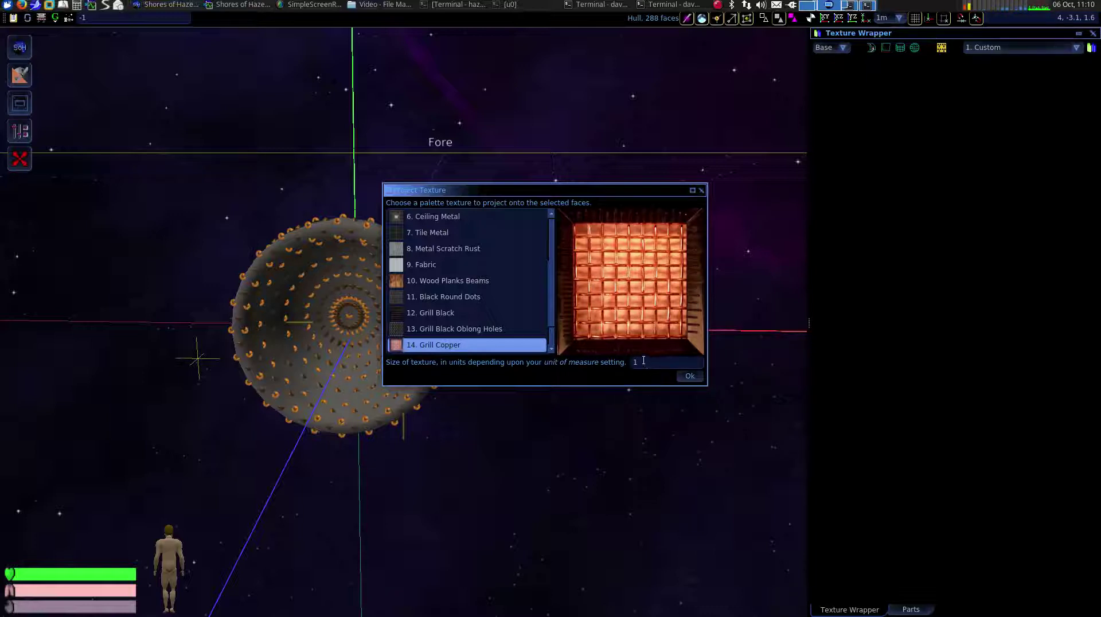
click(690, 376)
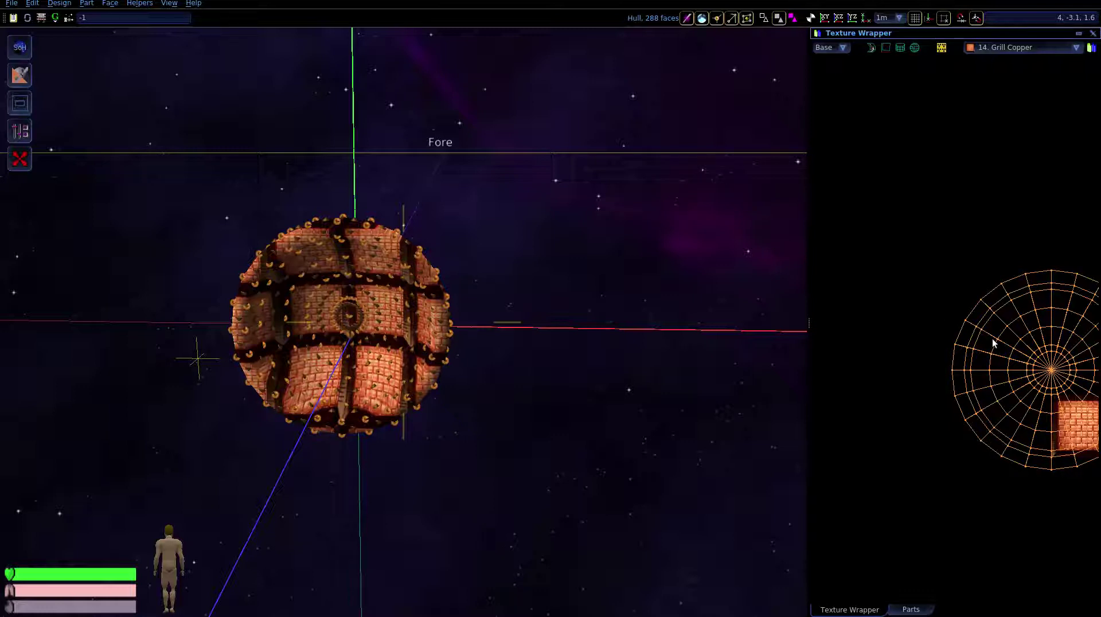
middle_drag(1057, 376, 941, 294)
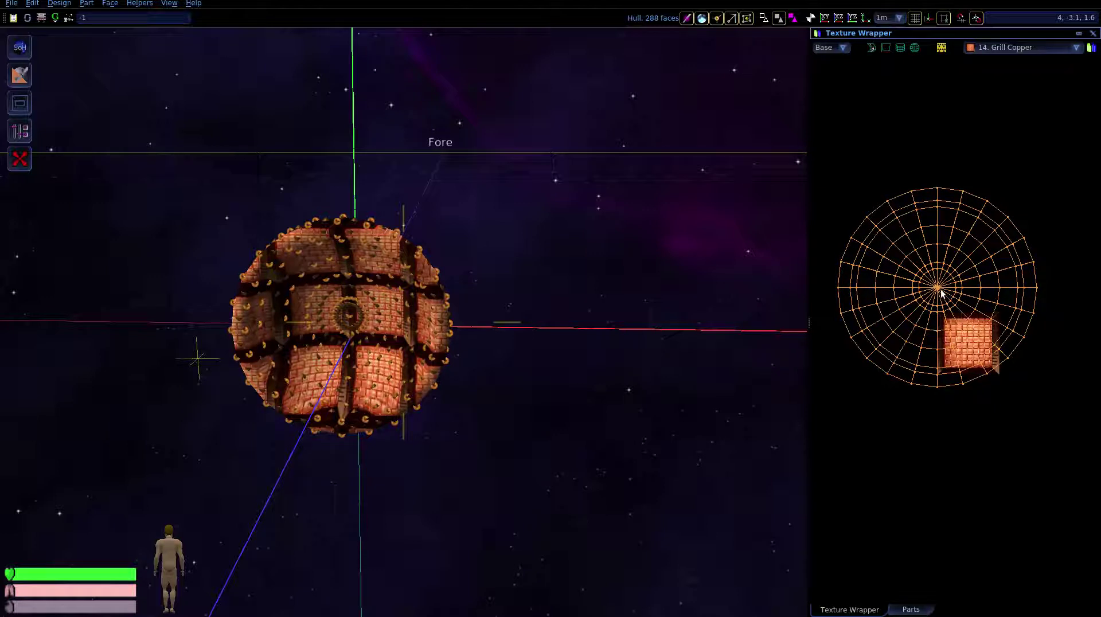
middle_drag(941, 293, 950, 313)
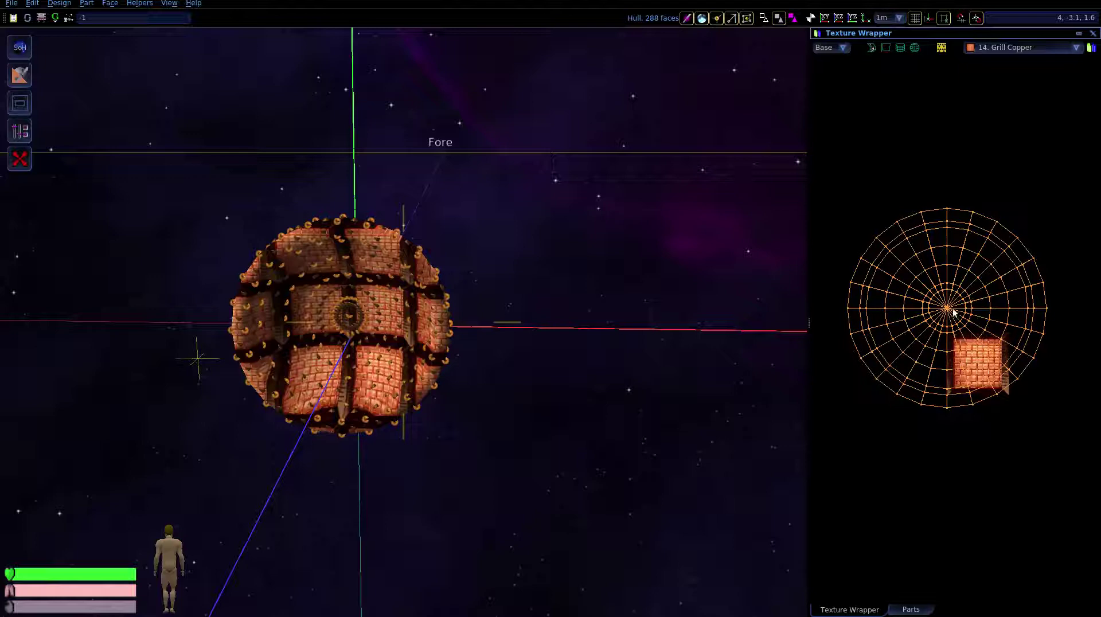
scroll(958, 314, up, 5)
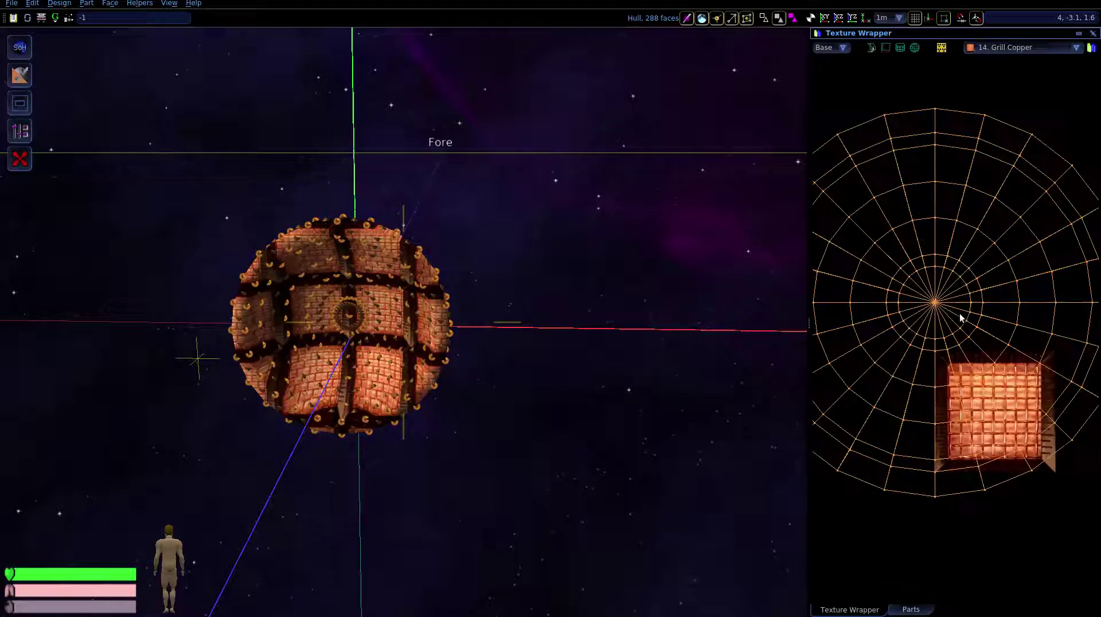
scroll(959, 317, up, 2)
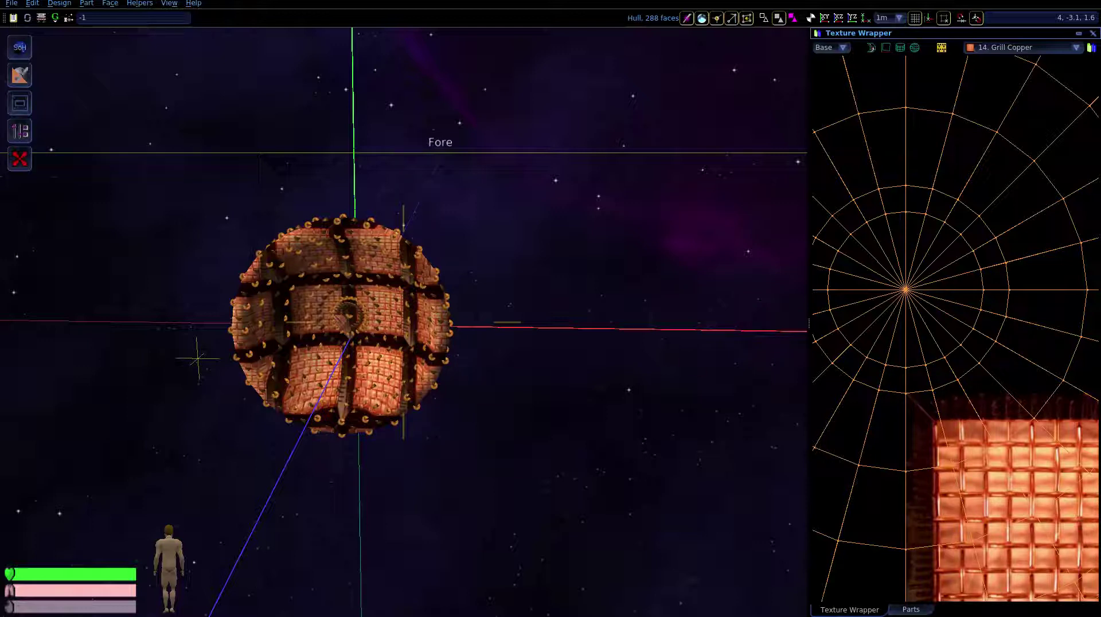
- Recenter the grid on the bowl's middle vertex and project 14. Grill Copper onto the hull faces again at size 1
right_drag(422, 357, 378, 362)
key(w)
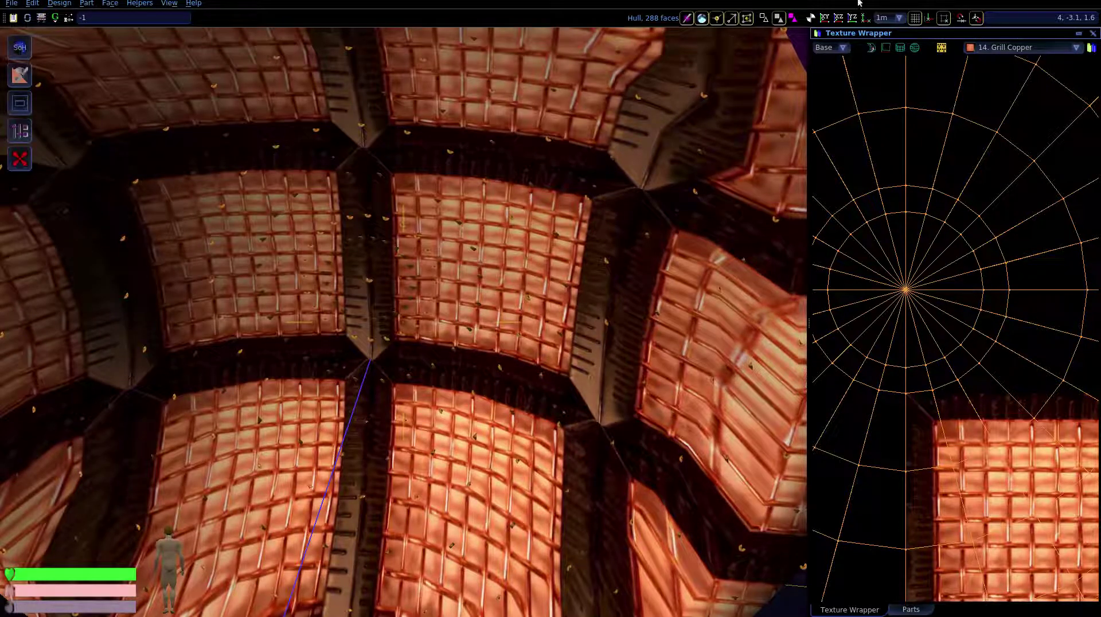
click(811, 18)
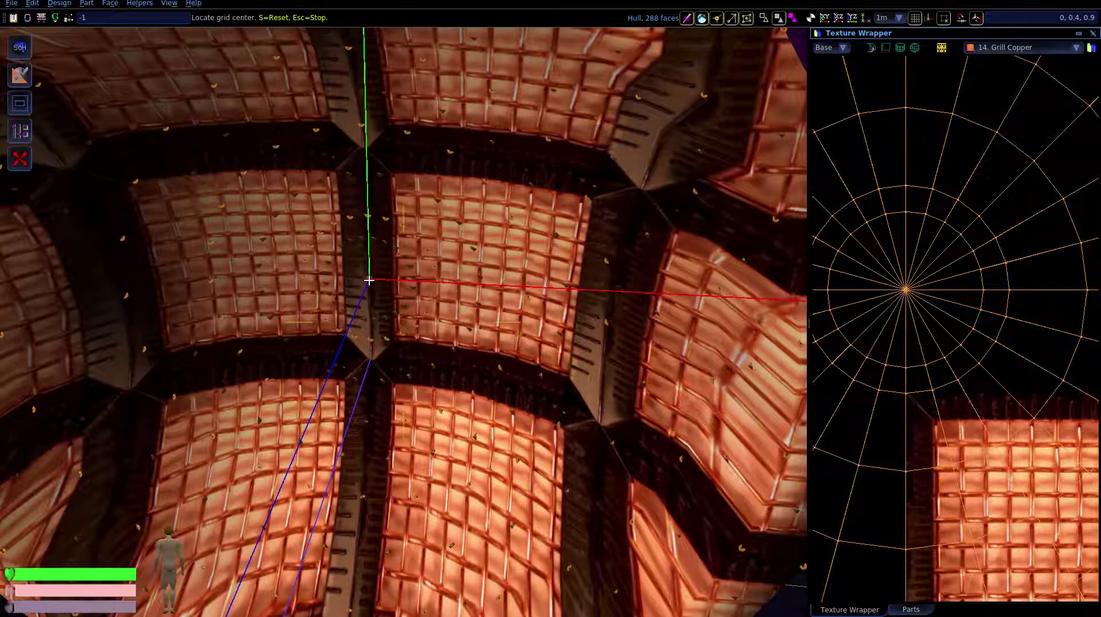
click(369, 280)
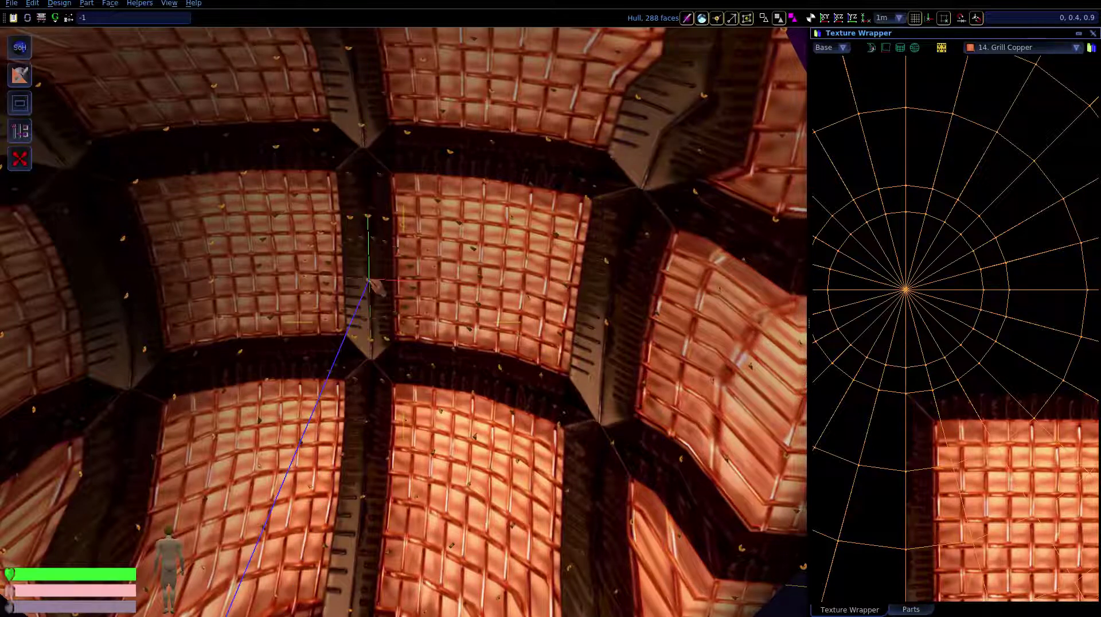
click(886, 49)
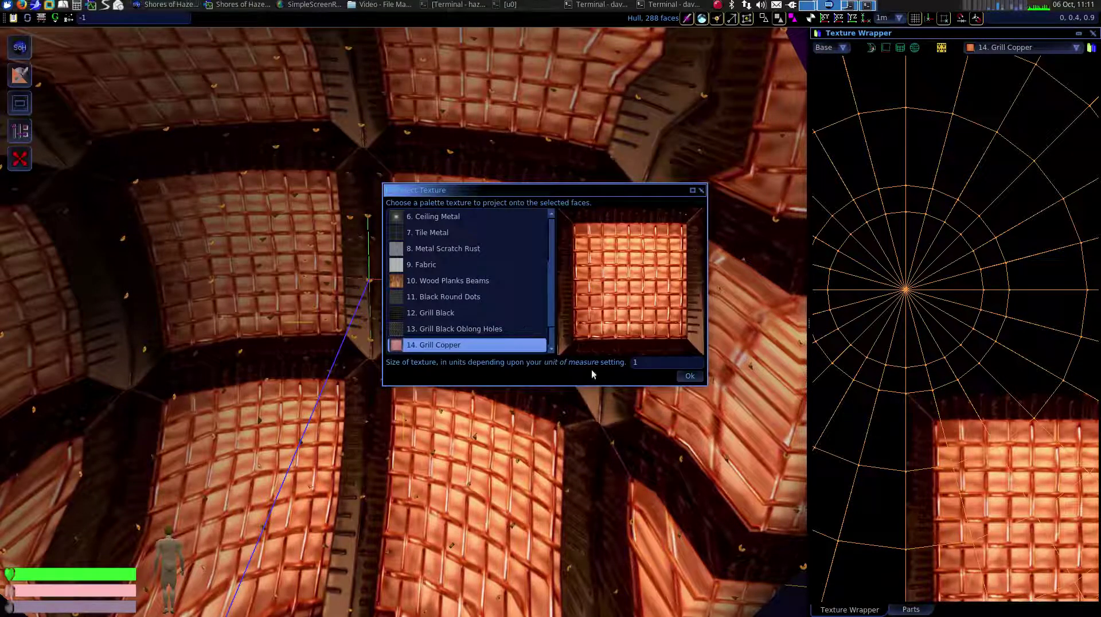
click(690, 376)
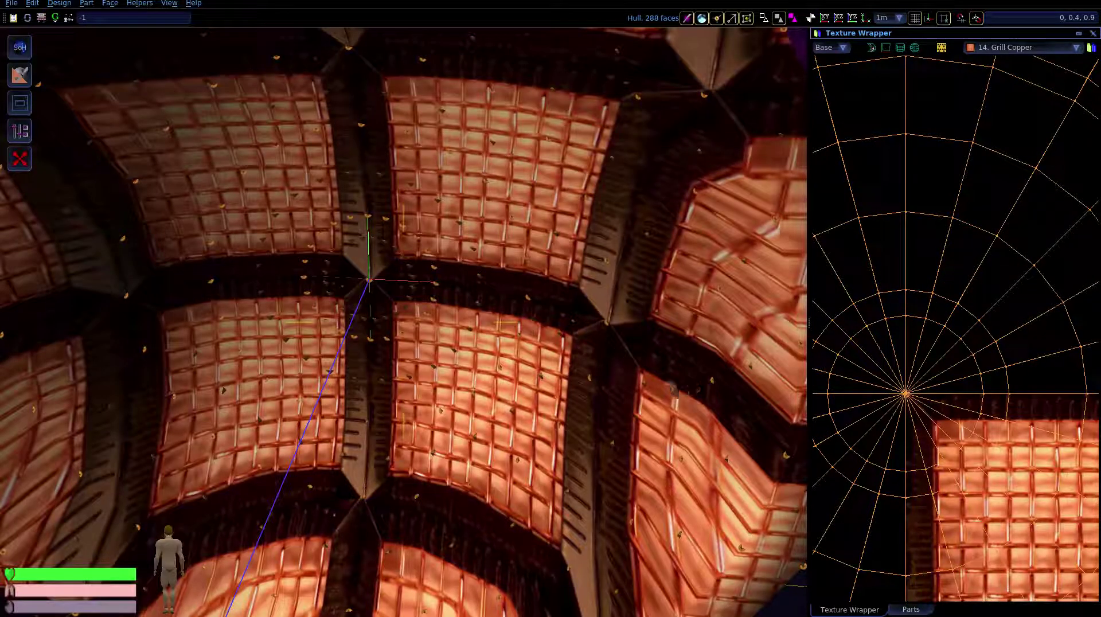
scroll(946, 356, down, 5)
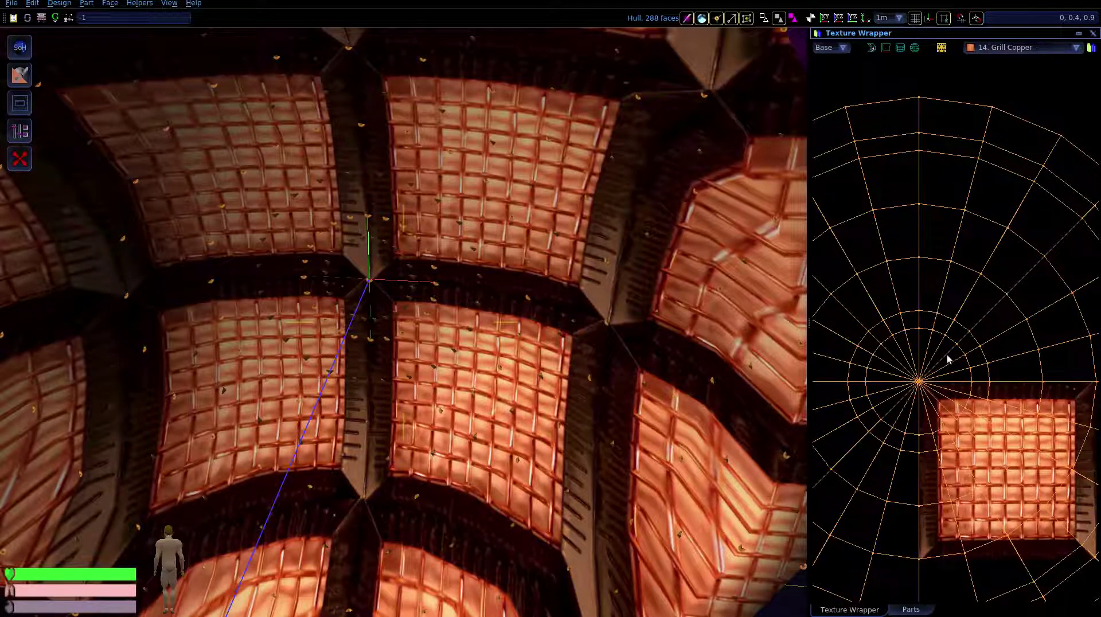
scroll(945, 360, down, 3)
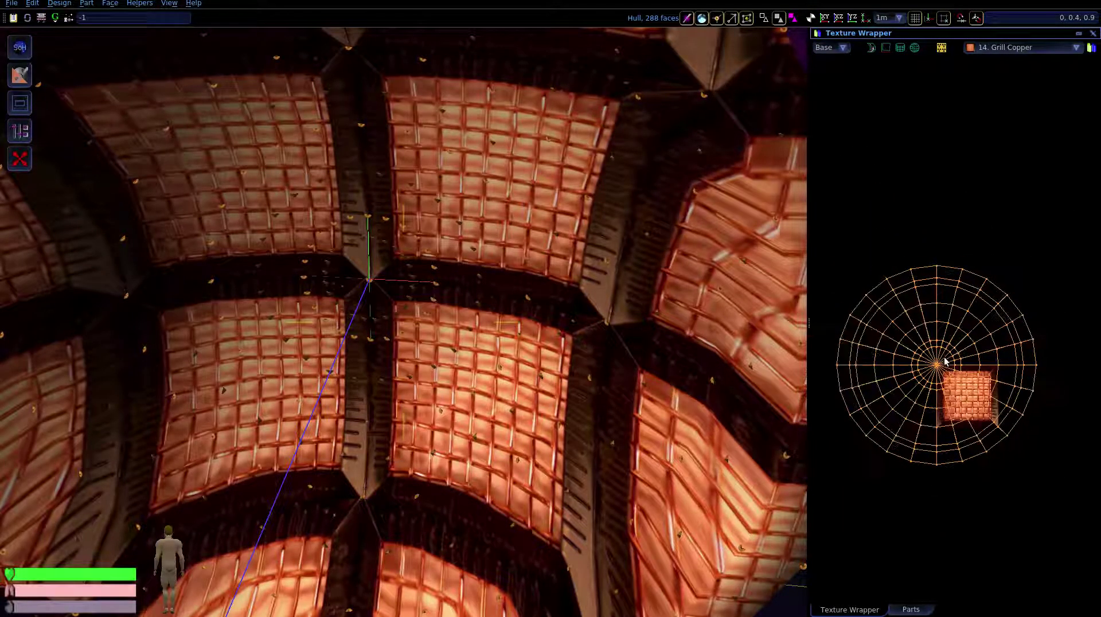
mouse_move(935, 408)
middle_down()
mouse_move(959, 309)
mouse_move(930, 387)
middle_up()
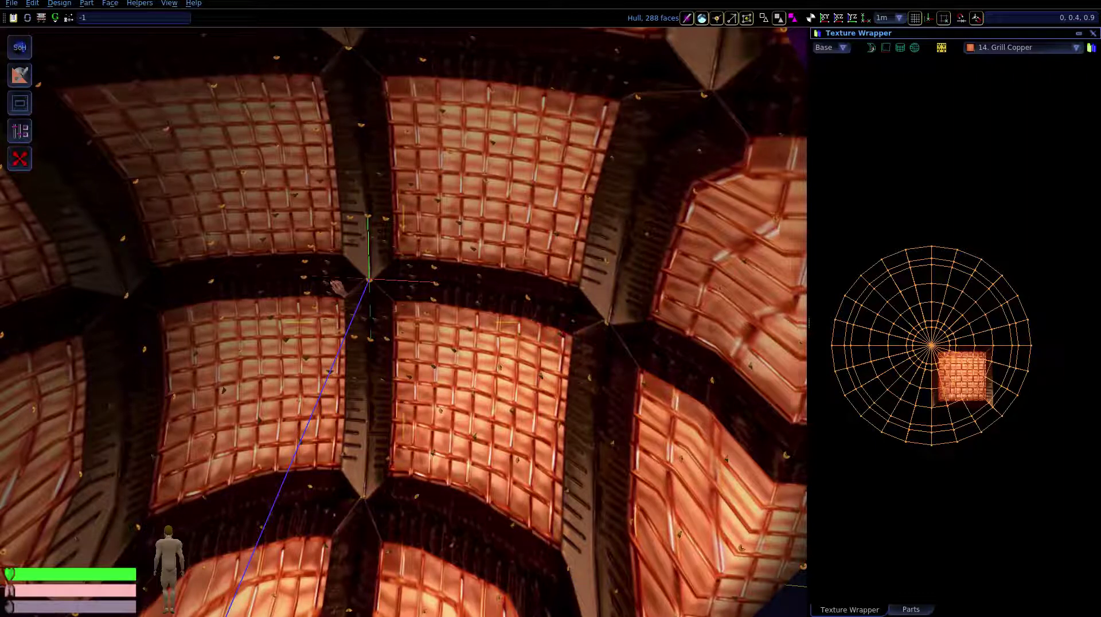
- Change the hull's texture to 13. Grill Black Oblong Holes and after that to 15. Decals and Signs
right_drag(462, 323, 478, 339)
scroll(403, 322, down, 6)
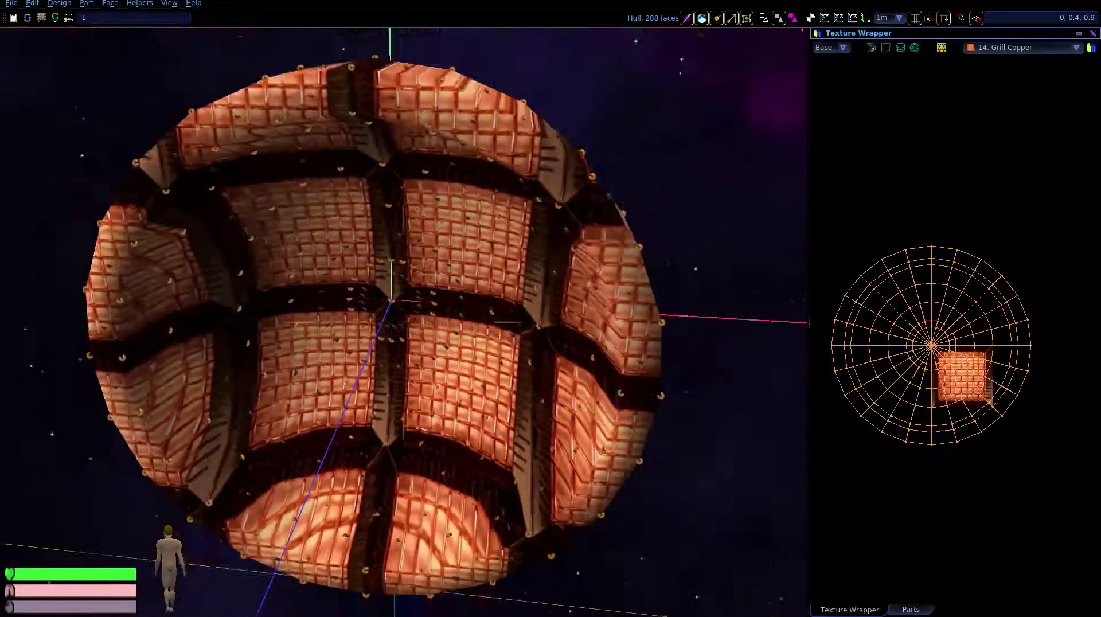
right_drag(404, 322, 449, 301)
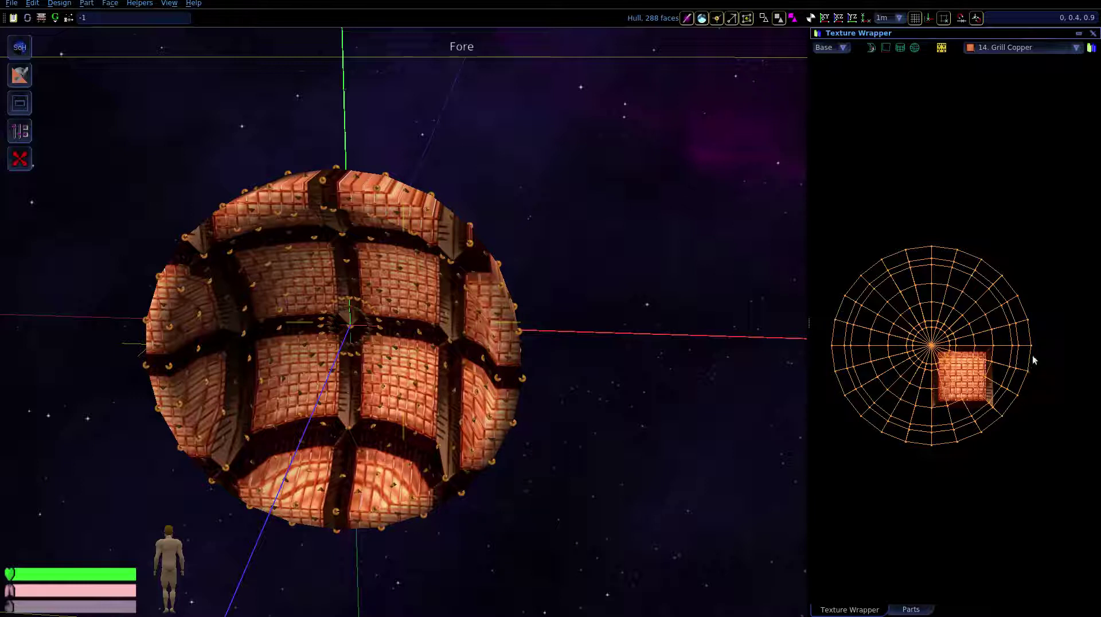
click(1014, 49)
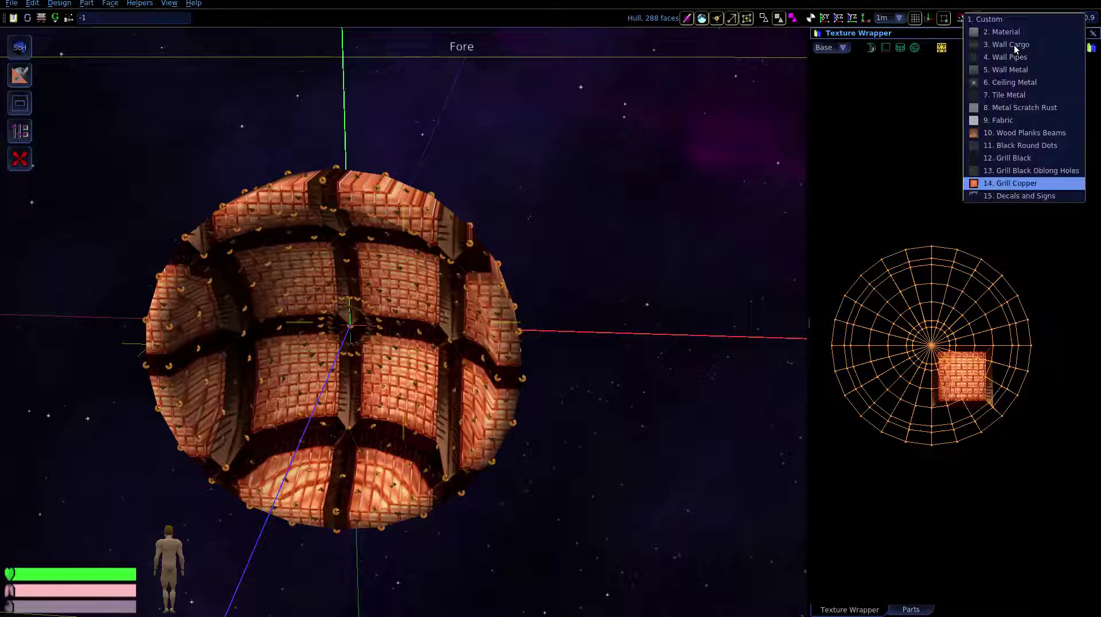
click(1007, 171)
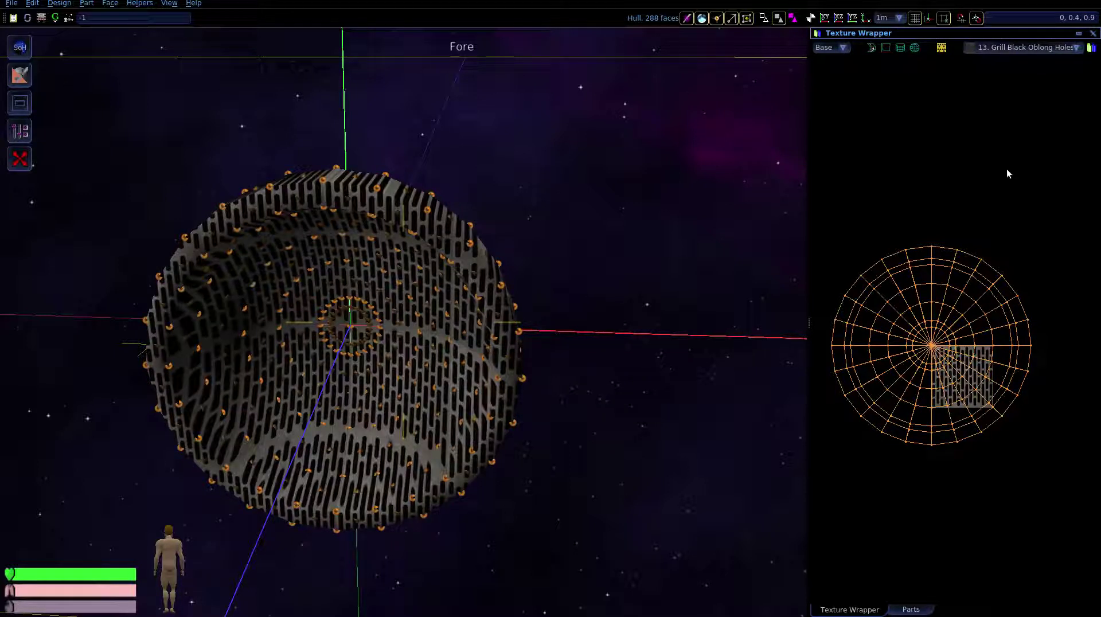
click(1007, 47)
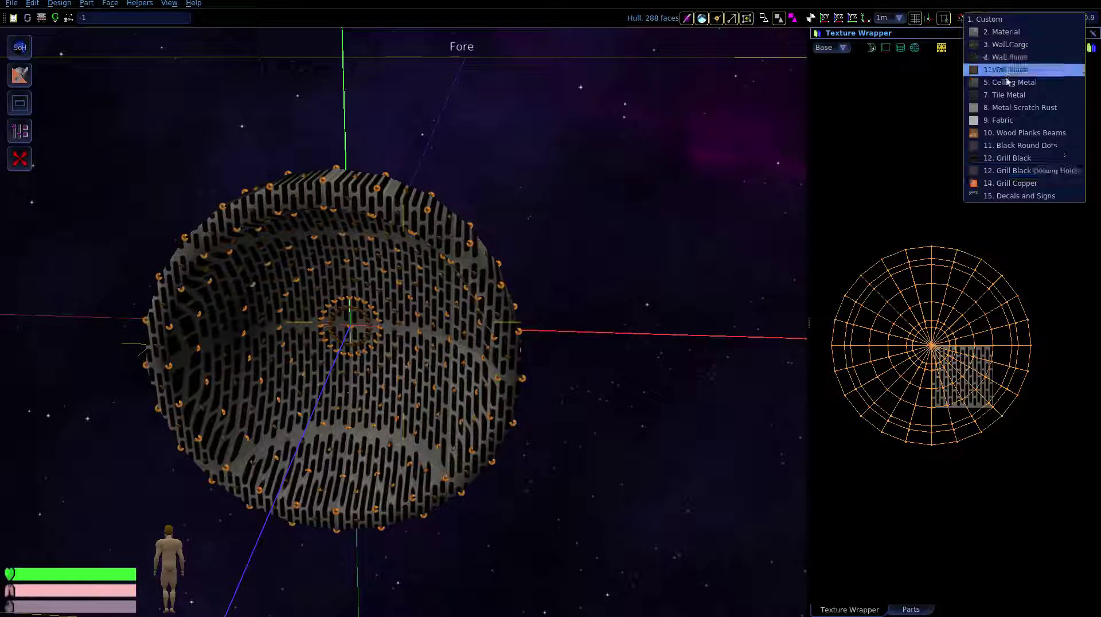
click(1011, 197)
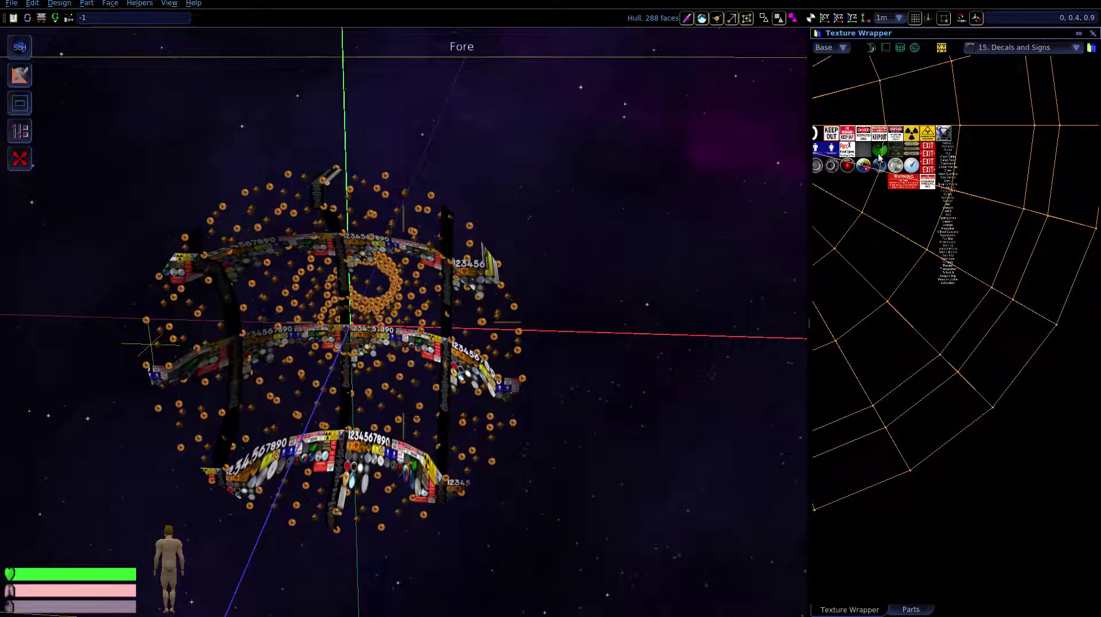
- Shrink the hull's texture mesh to about the size of a round decal and place it beside the round decals
scroll(896, 161, up, 3)
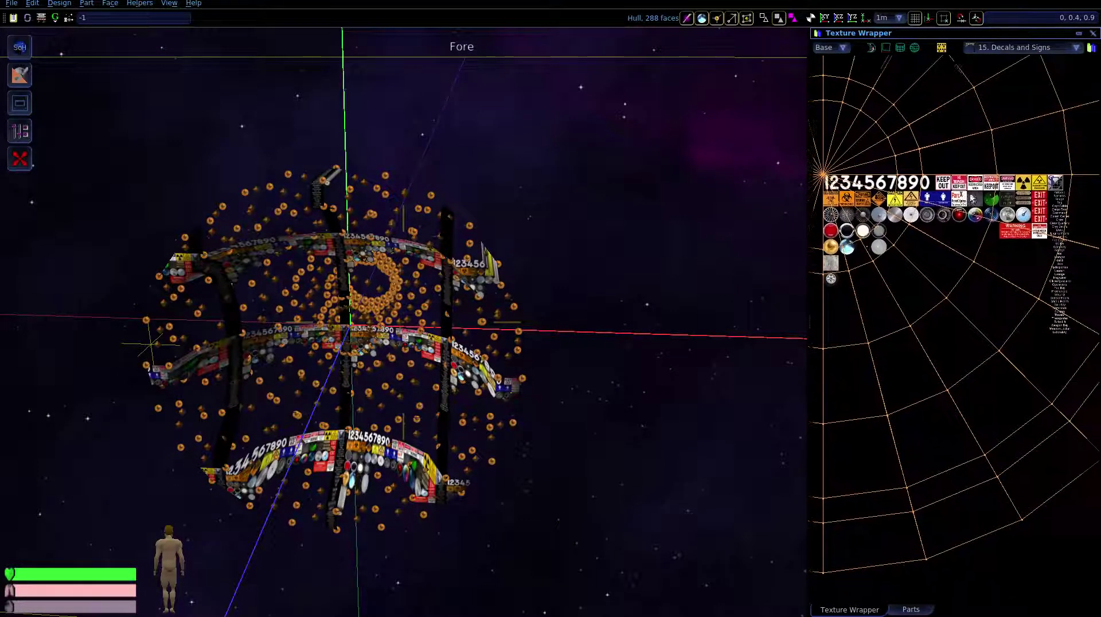
middle_drag(970, 193, 976, 199)
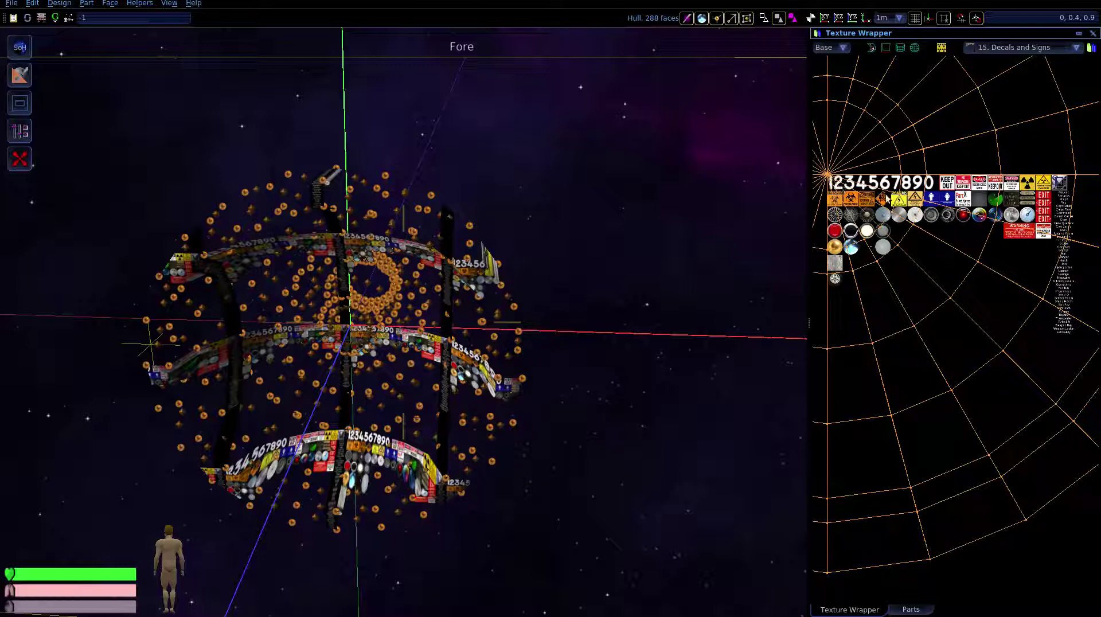
drag(829, 180, 831, 179)
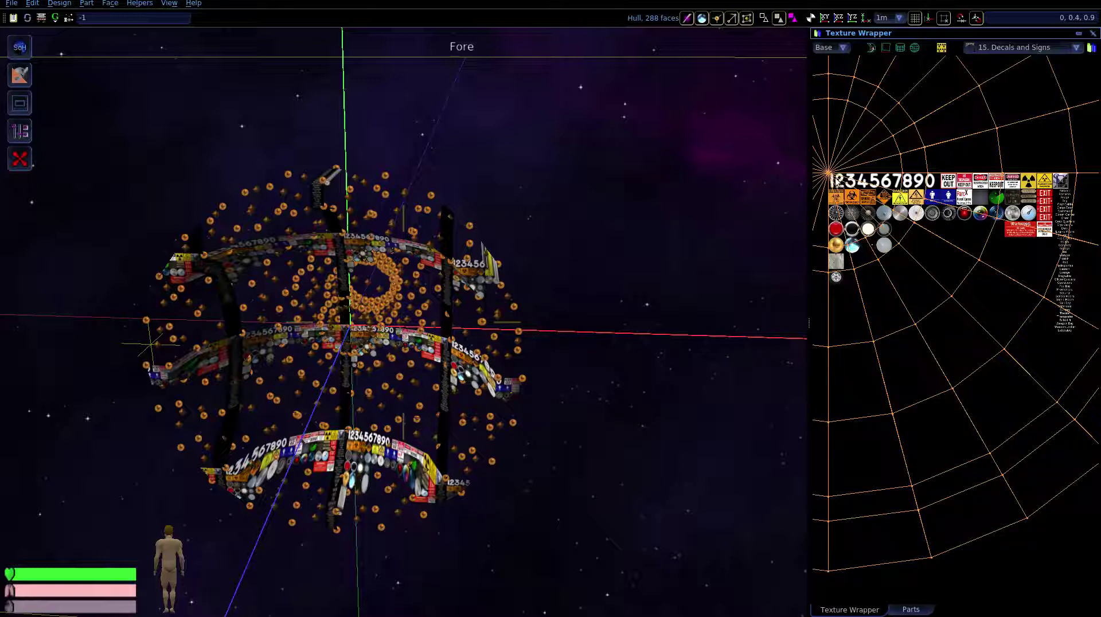
middle_drag(839, 190, 844, 179)
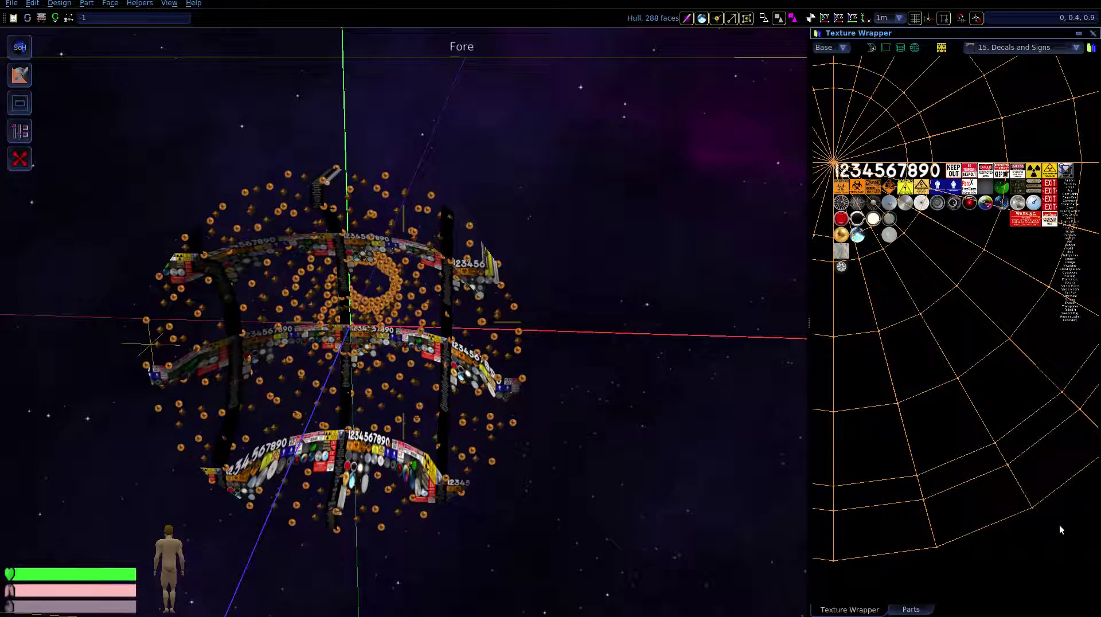
drag(1059, 525, 911, 230)
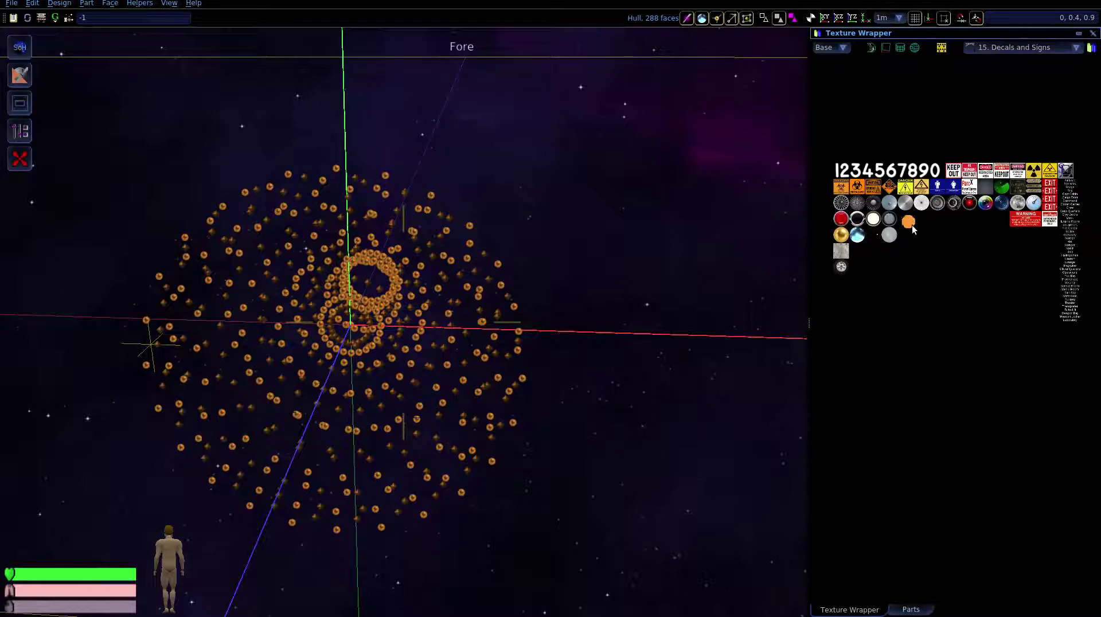
- Move the hull's texture mesh onto the brushed-metal disc decal and scale it to fit the disc
scroll(912, 225, up, 5)
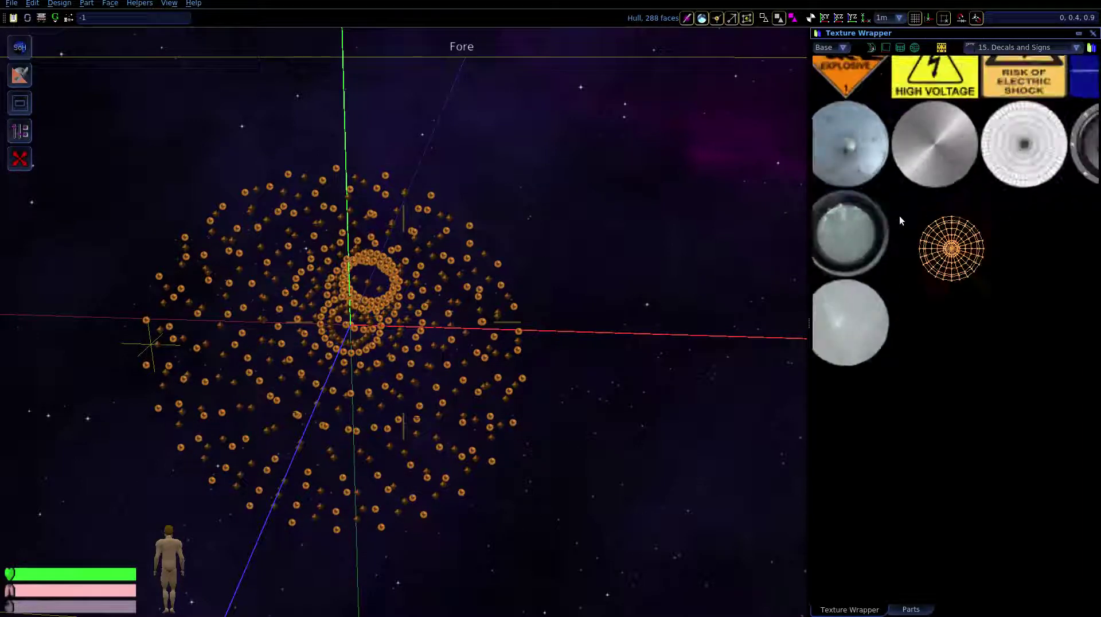
middle_drag(899, 230, 936, 323)
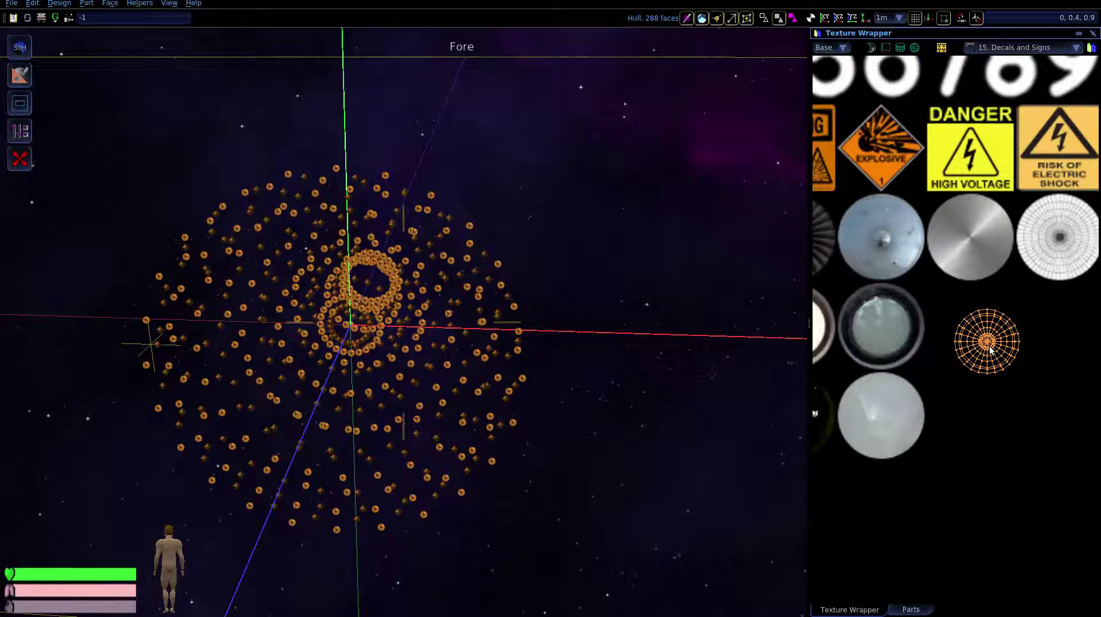
mouse_move(990, 351)
mouse_down()
mouse_move(976, 243)
mouse_move(986, 270)
mouse_move(980, 262)
mouse_up()
scroll(981, 244, up, 2)
scroll(980, 243, up, 3)
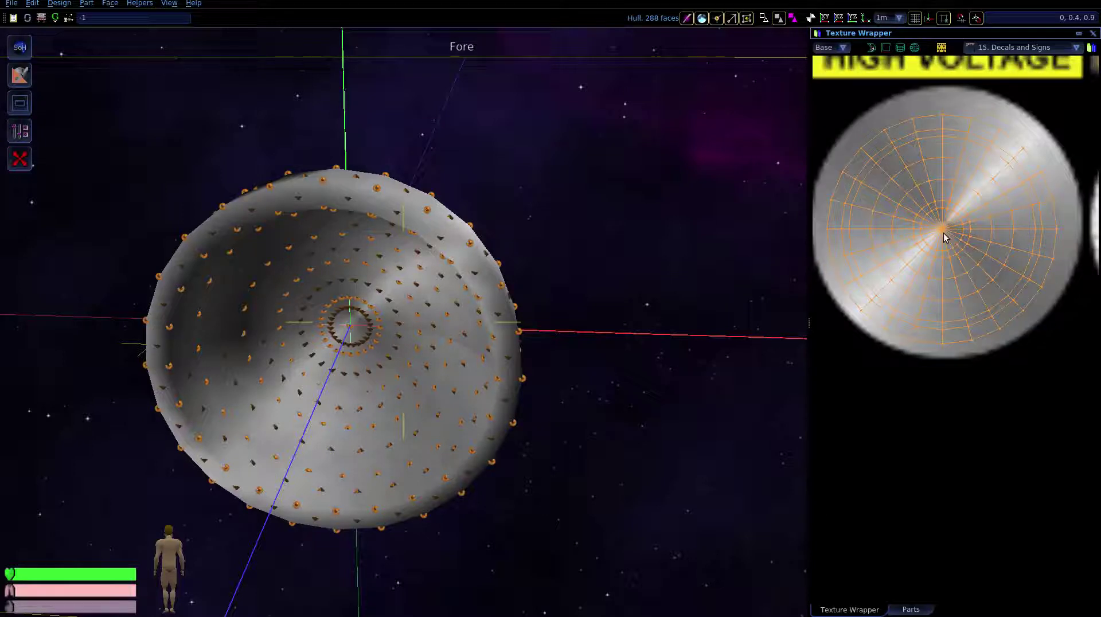
mouse_move(947, 230)
mouse_down()
mouse_move(952, 215)
mouse_move(944, 228)
mouse_move(987, 250)
mouse_up()
scroll(975, 249, down, 5)
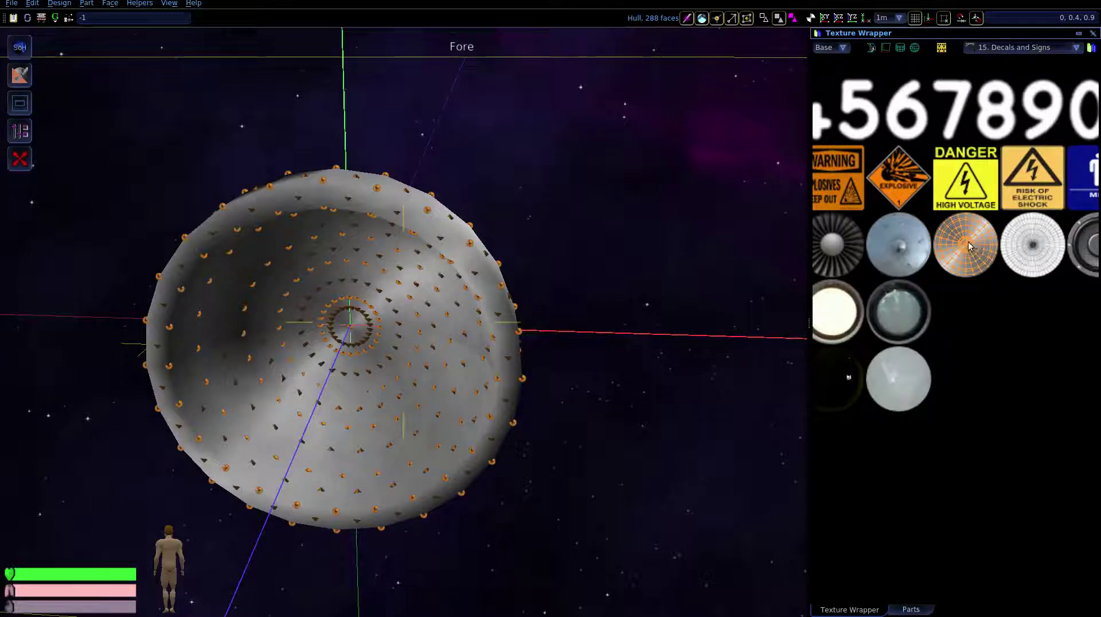
- Try the blue dish decal on the hull, and settle on the dark-rimmed glass porthole decal with the mesh sized to its rim
drag(969, 247, 901, 246)
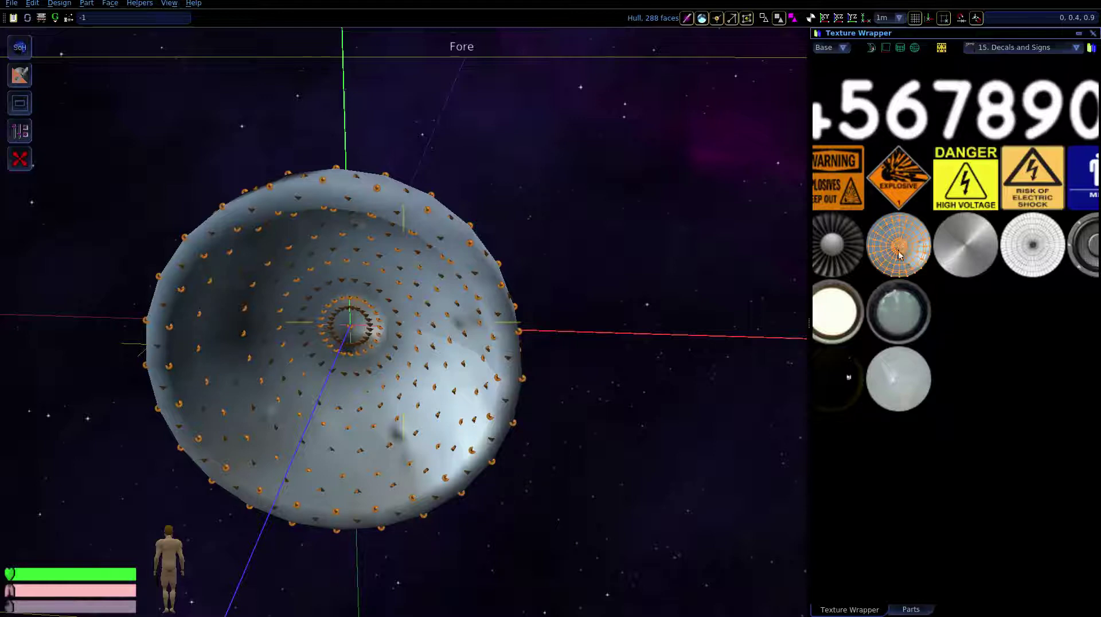
drag(899, 256, 899, 316)
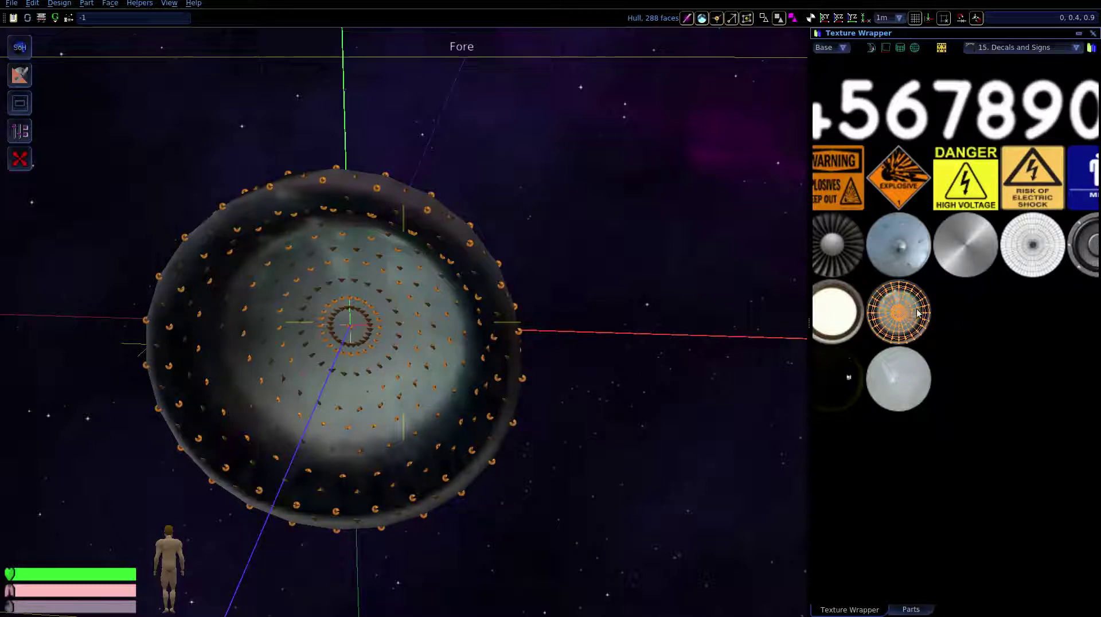
drag(927, 327, 929, 329)
right_drag(592, 258, 494, 255)
key(d)
key(s)
scroll(914, 317, up, 4)
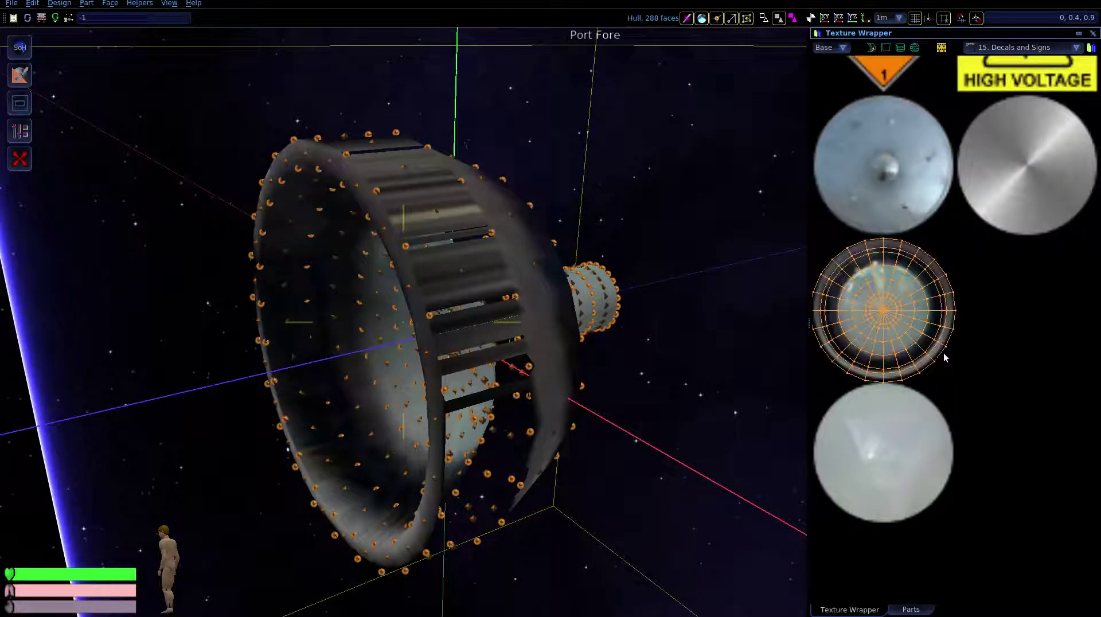
click(881, 311)
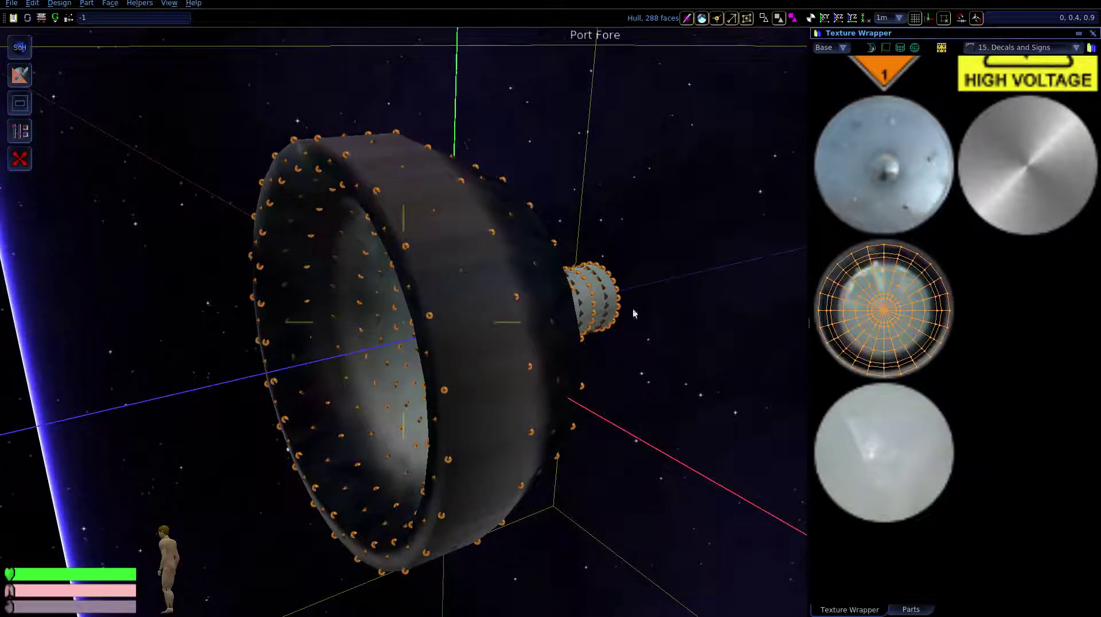
- Narrow the hull's vertex selection to the rear cone and neck
key(a)
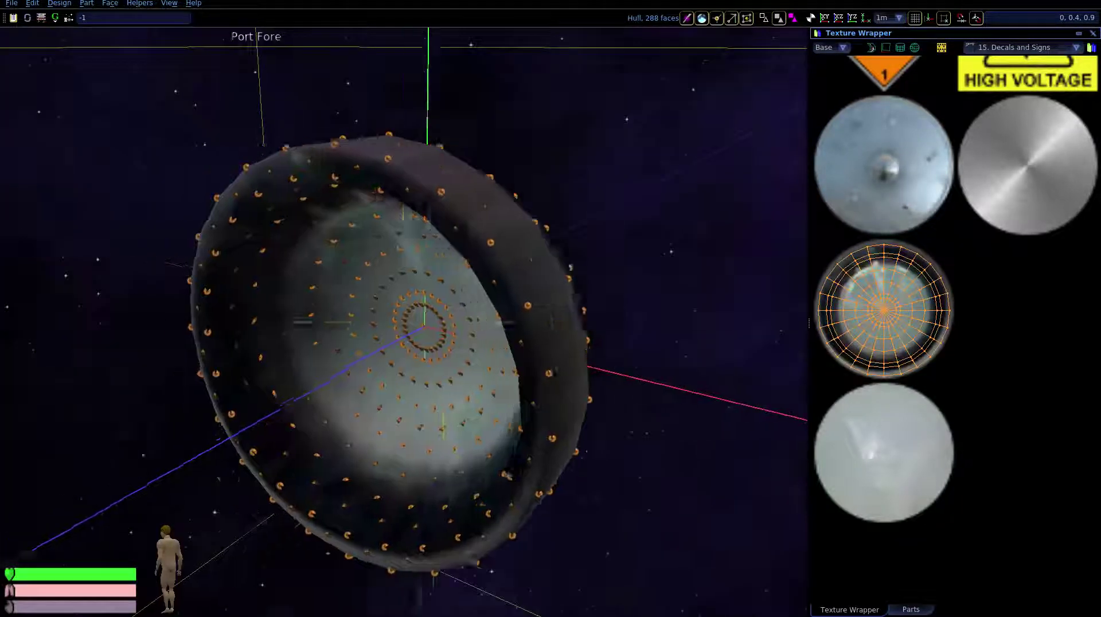
middle_drag(315, 340, 62, 324)
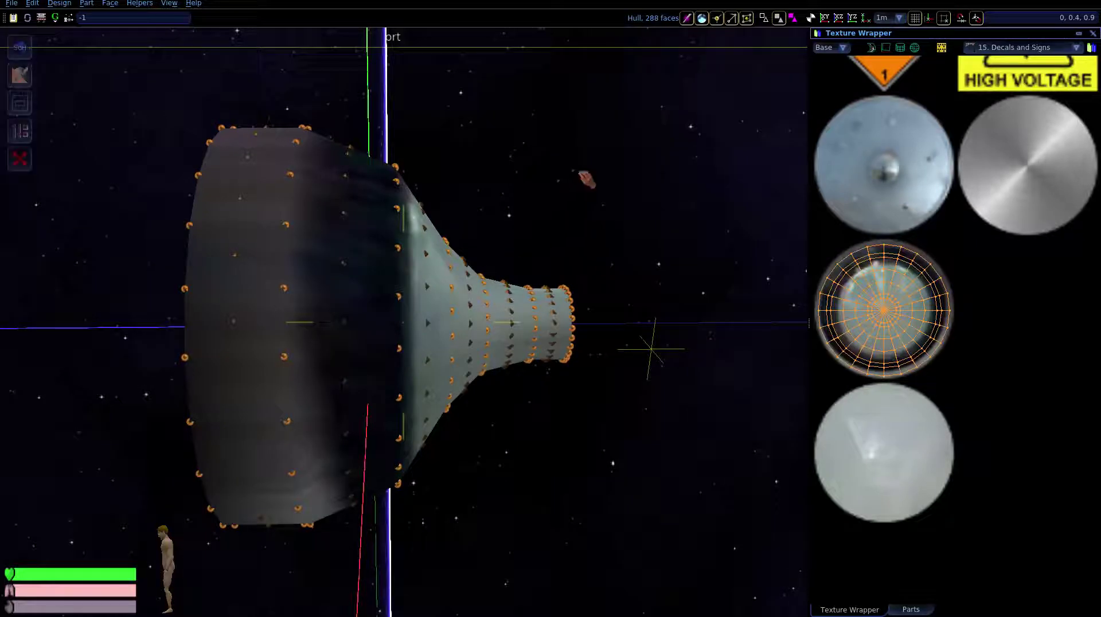
click(622, 156)
drag(690, 113, 382, 615)
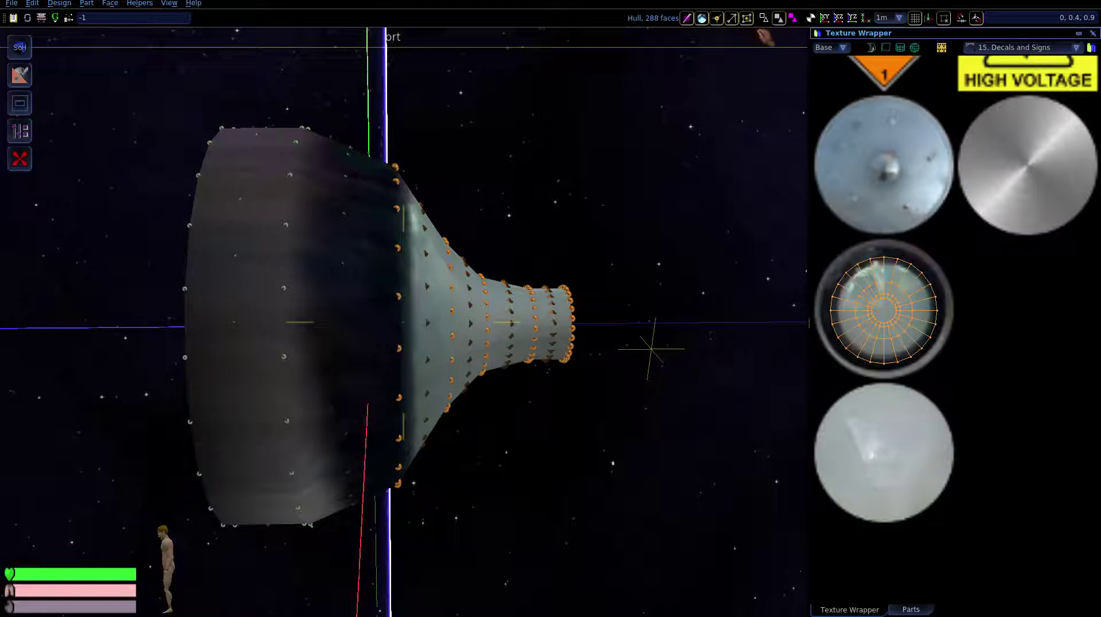
- Examine the selected rear vertices in wireframe and return to the shaded display
click(764, 19)
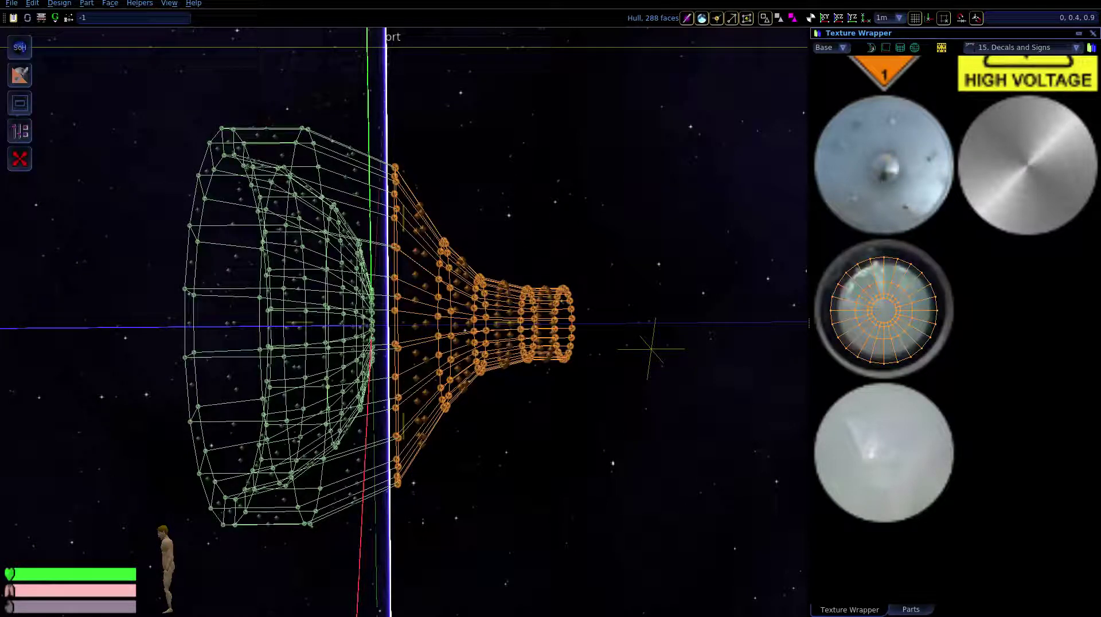
right_drag(650, 349, 668, 361)
key(a)
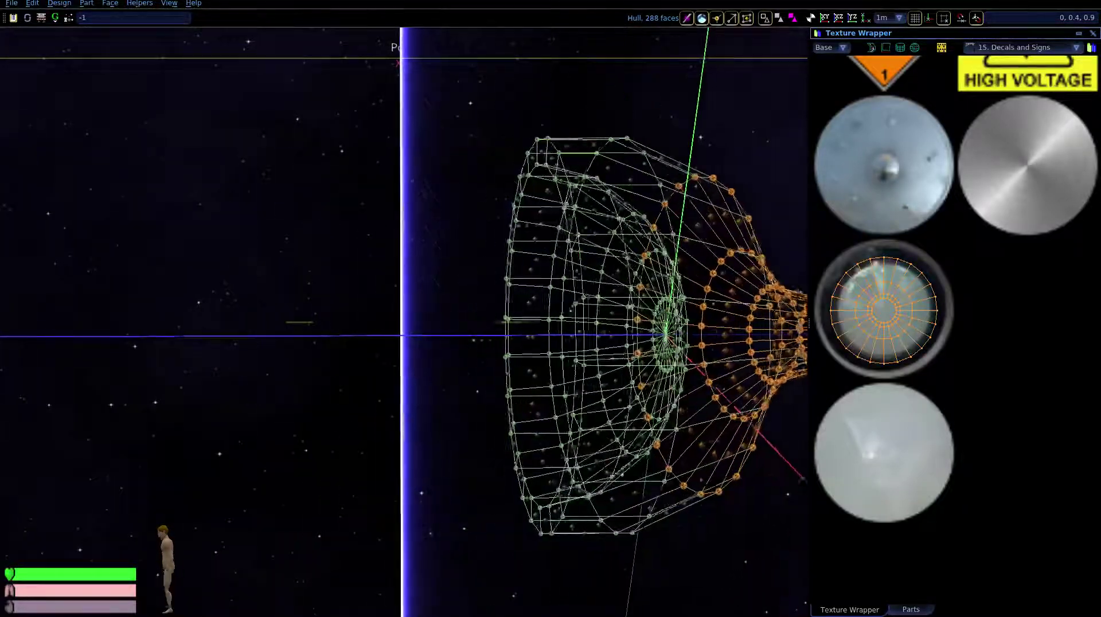
key(d)
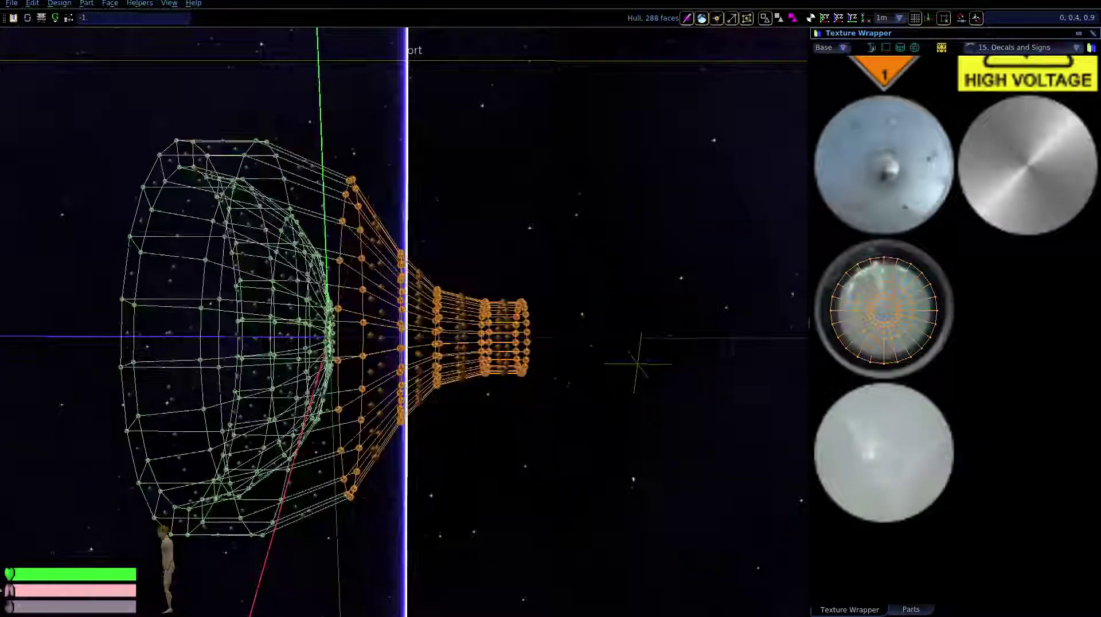
key(a)
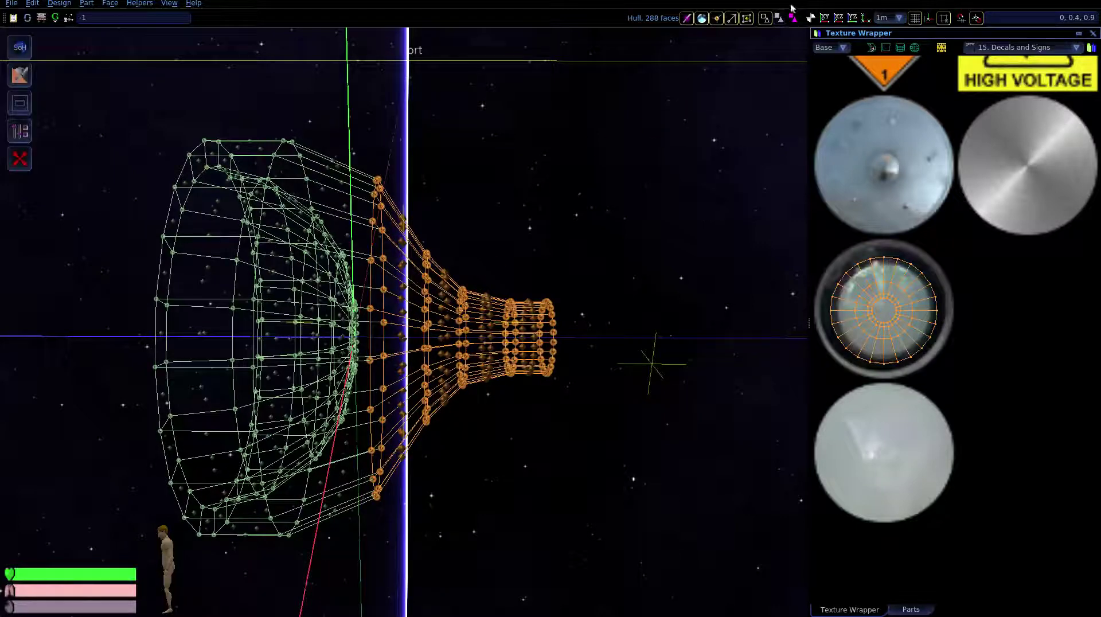
click(778, 18)
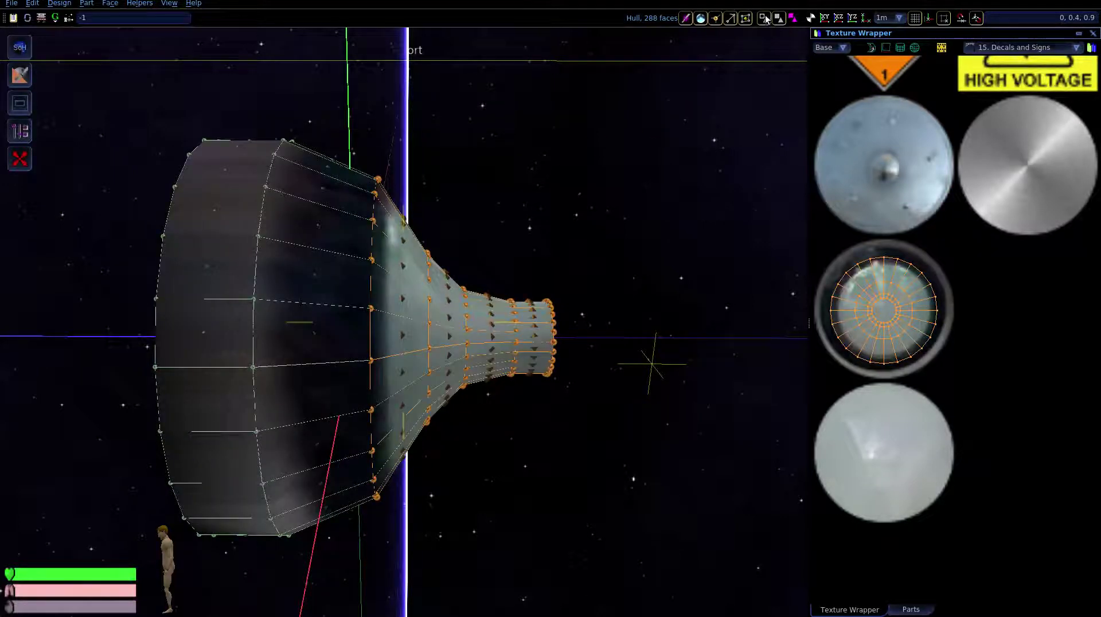
click(765, 18)
- Try the dark fan decal on the rear cone, and map it to the neighbouring curved-blade turbine decal with the mesh scaled to fit
scroll(882, 239, up, 1)
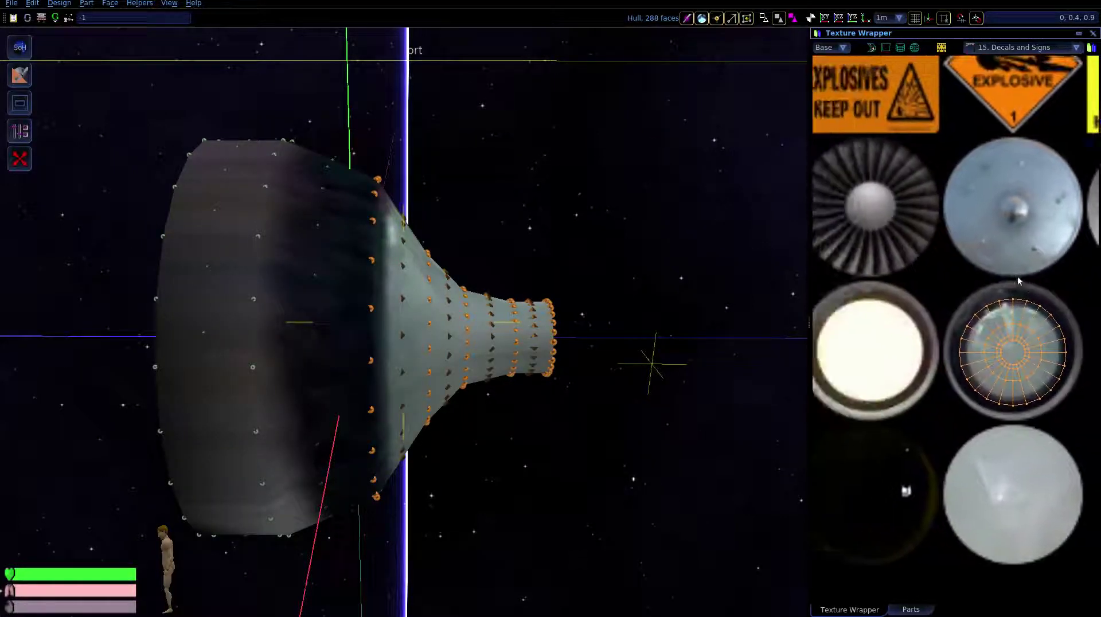
drag(1025, 347, 873, 207)
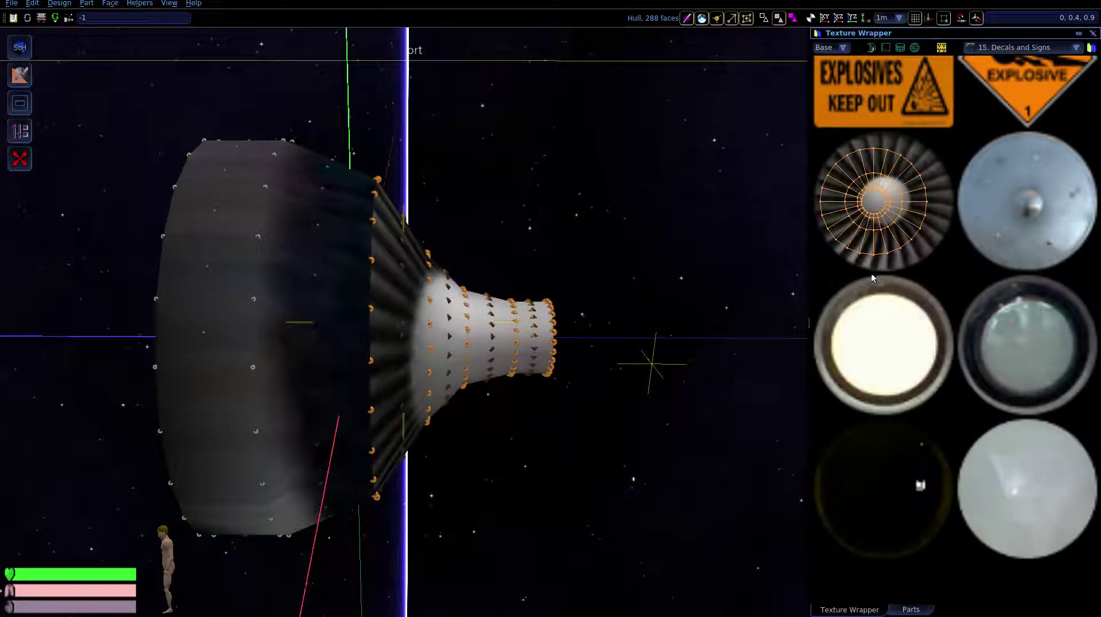
middle_drag(872, 272, 1005, 314)
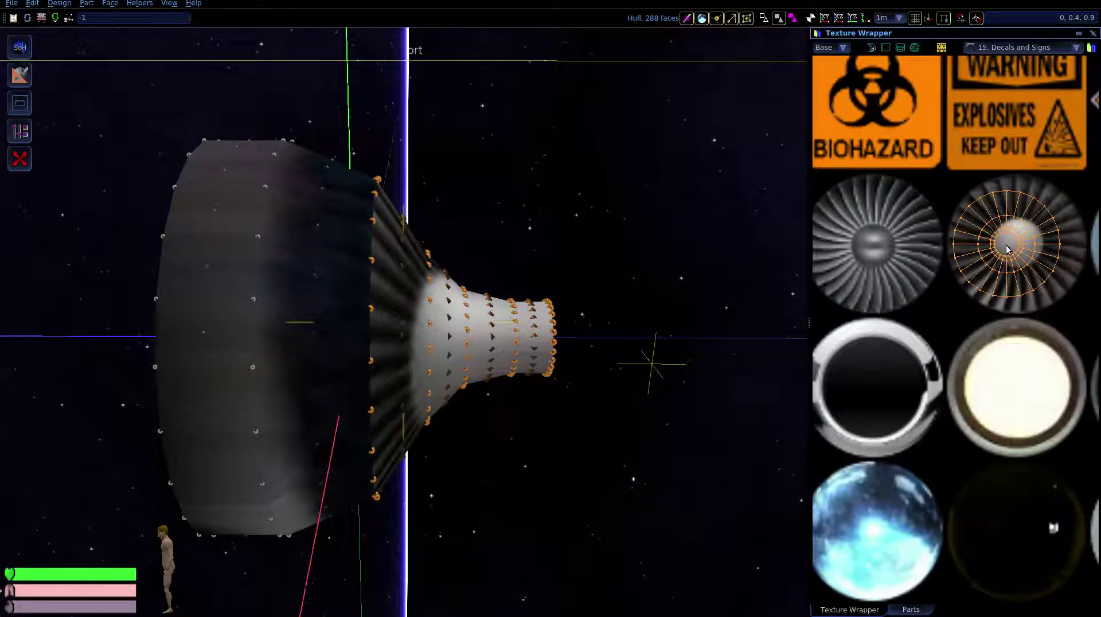
mouse_move(1005, 245)
mouse_down()
mouse_move(873, 243)
mouse_move(906, 282)
mouse_up()
scroll(925, 269, down, 2)
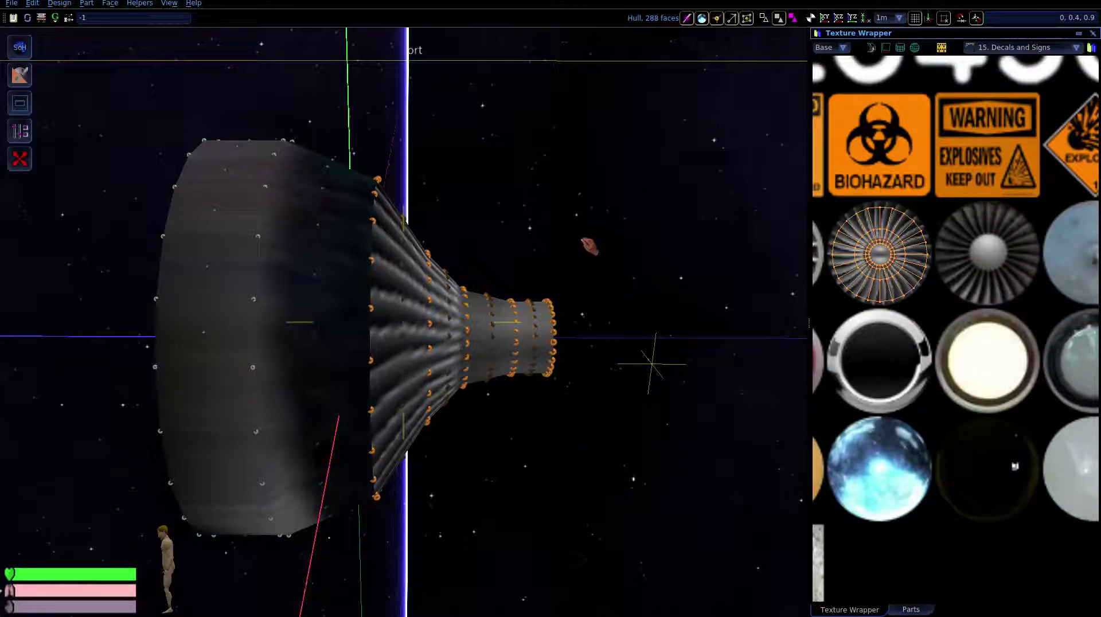
- Deselect the rear vertices, leave the hull's vertex editing, and deselect the textured bowl
click(562, 215)
right_drag(609, 302, 371, 350)
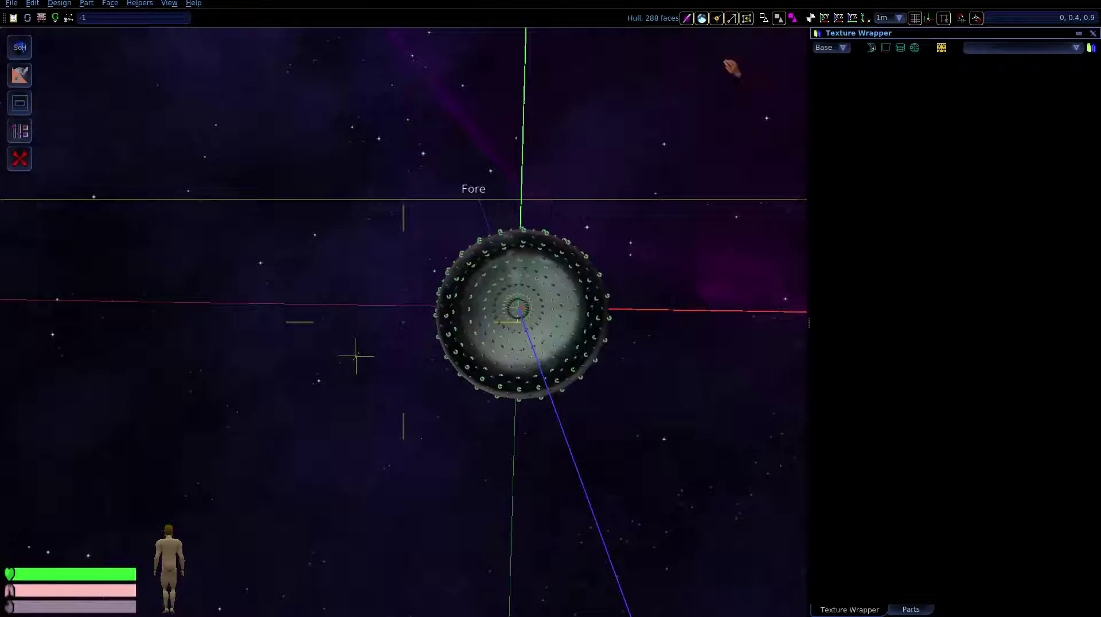
click(687, 19)
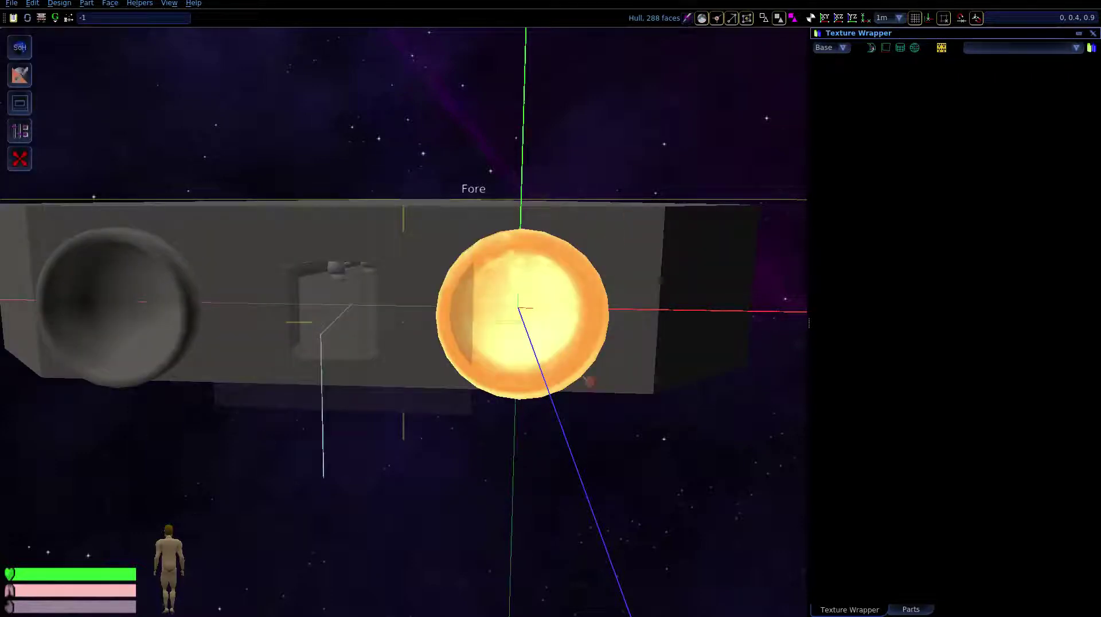
click(481, 479)
right_drag(425, 429, 367, 559)
middle_drag(436, 499, 363, 359)
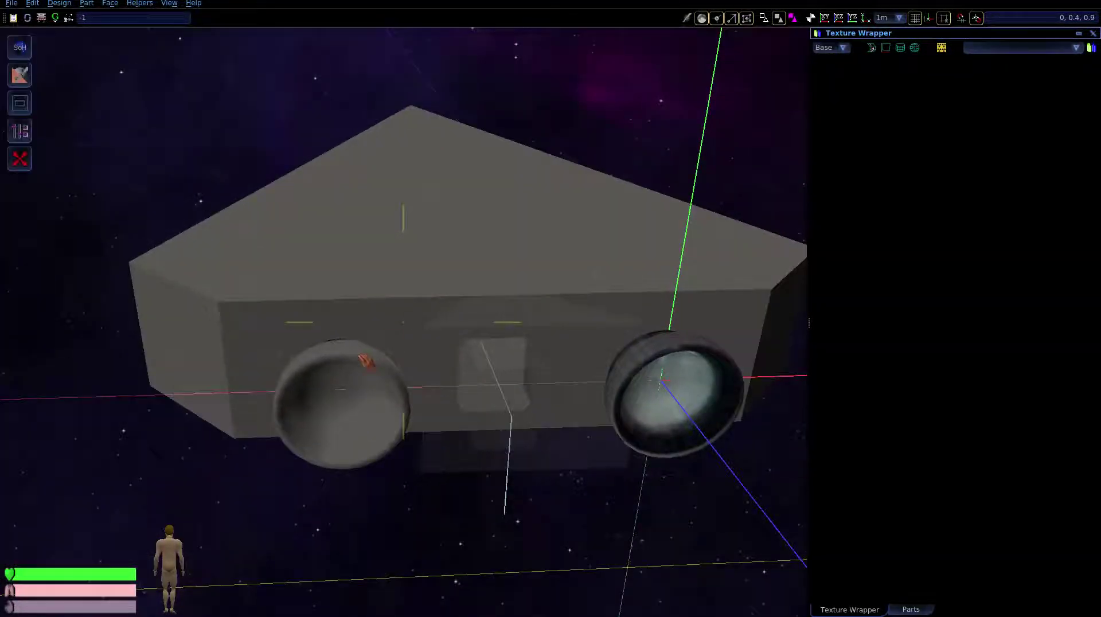
- Delete the plain untextured bowl on the opposite side of the spacecraft
click(365, 361)
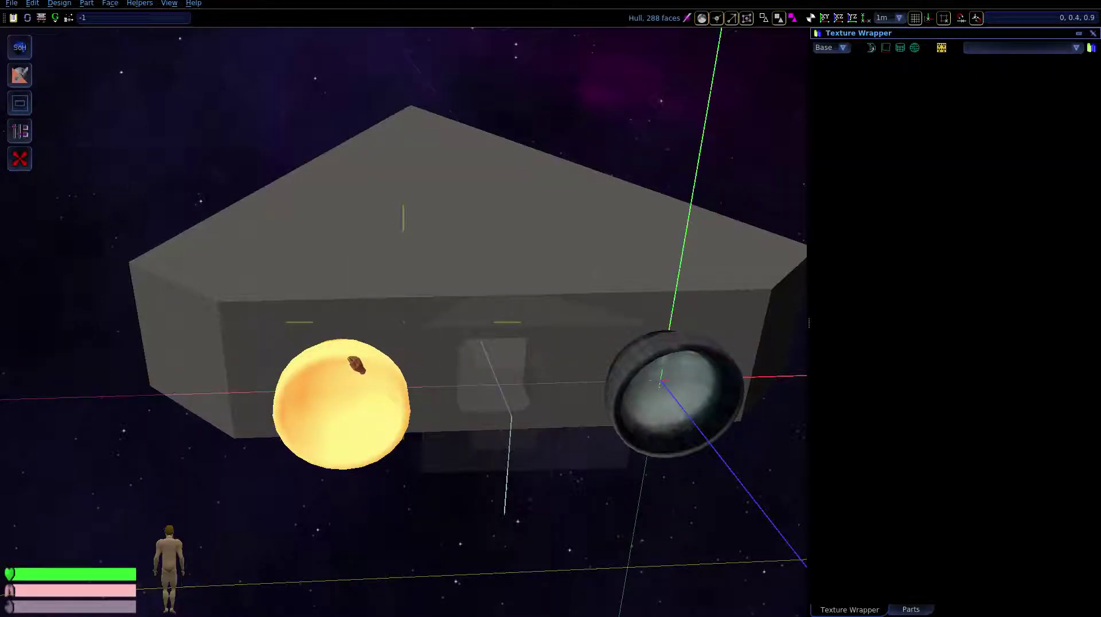
click(810, 19)
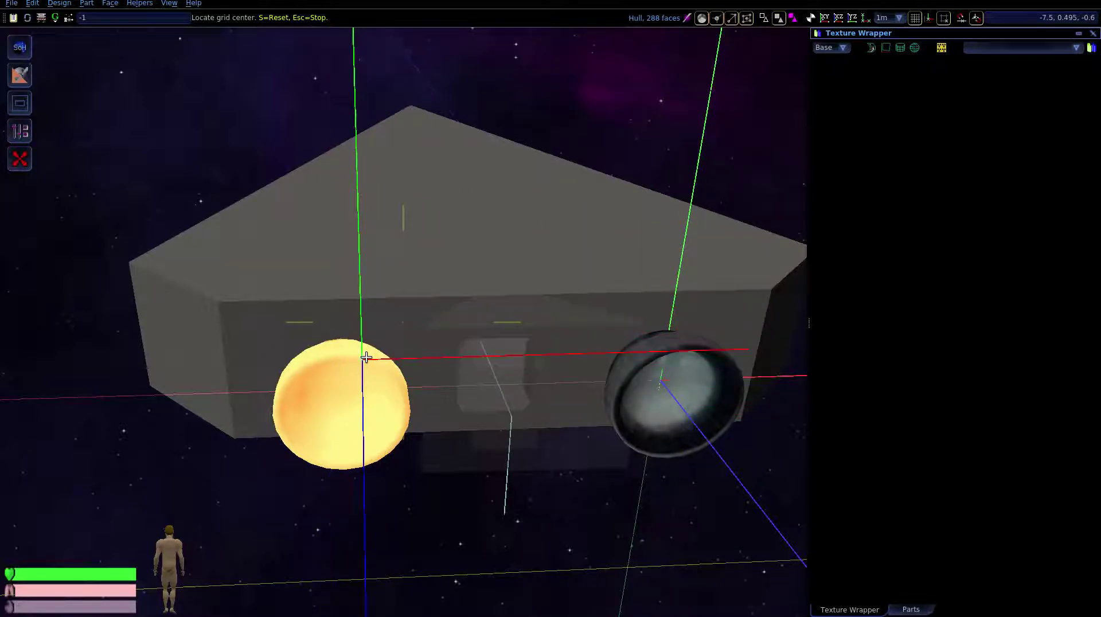
click(314, 317)
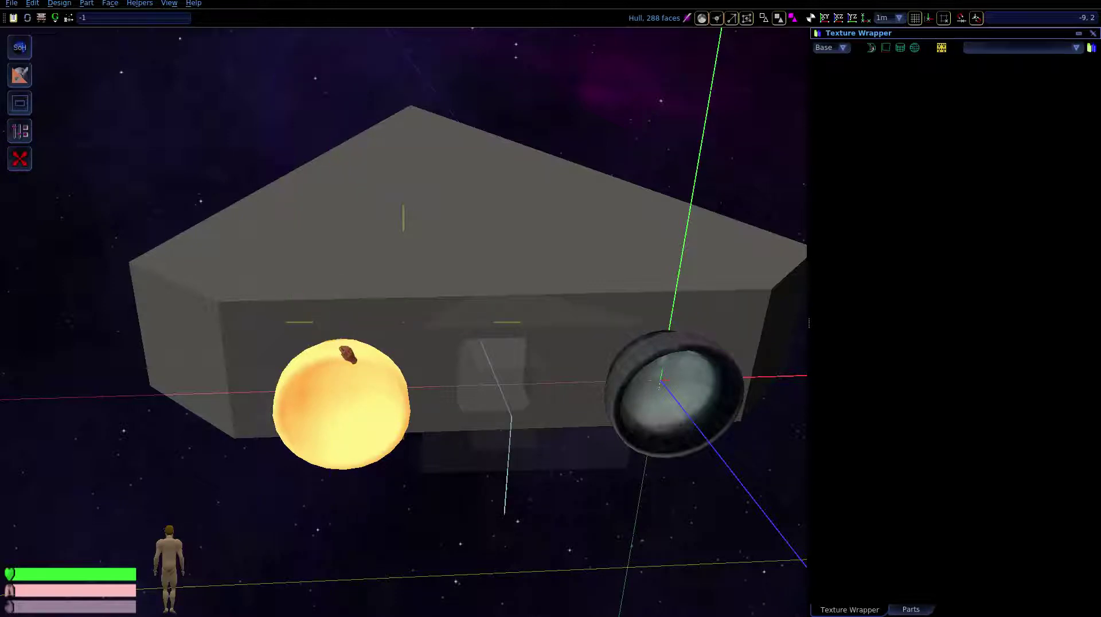
key(Delete)
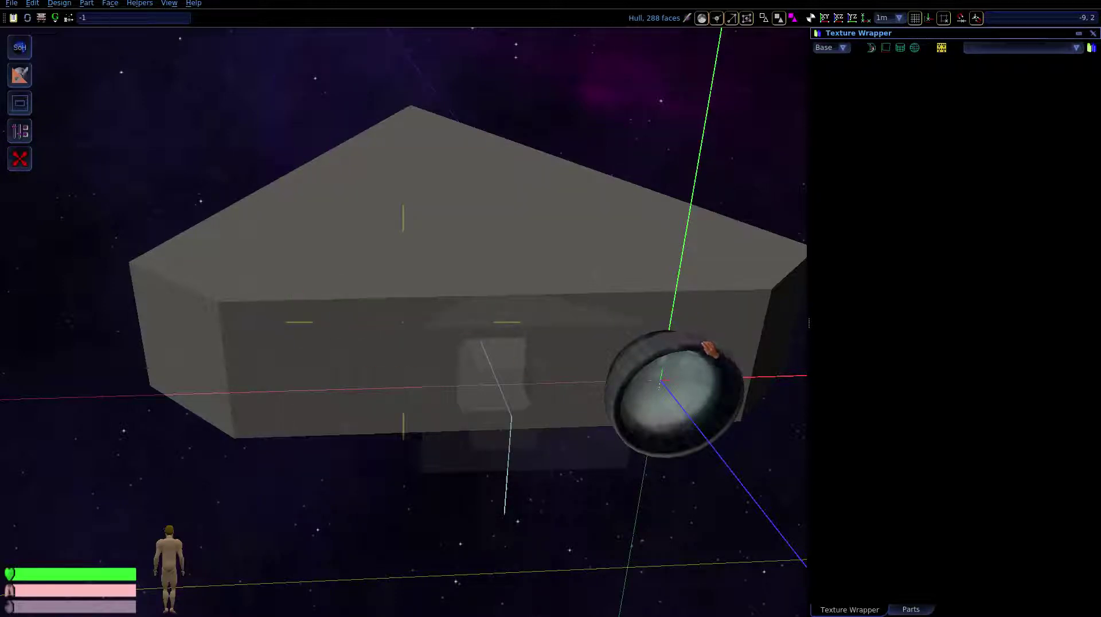
- Copy the textured bowl by an offset of -8 to the opposite side of the spacecraft and deselect the copy
click(708, 351)
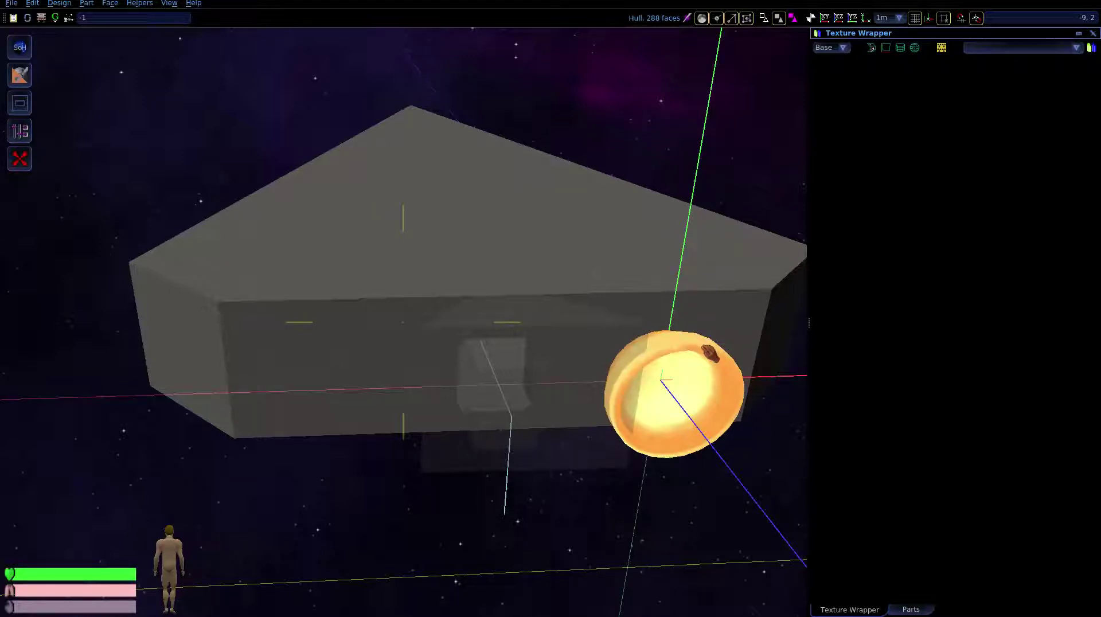
click(97, 19)
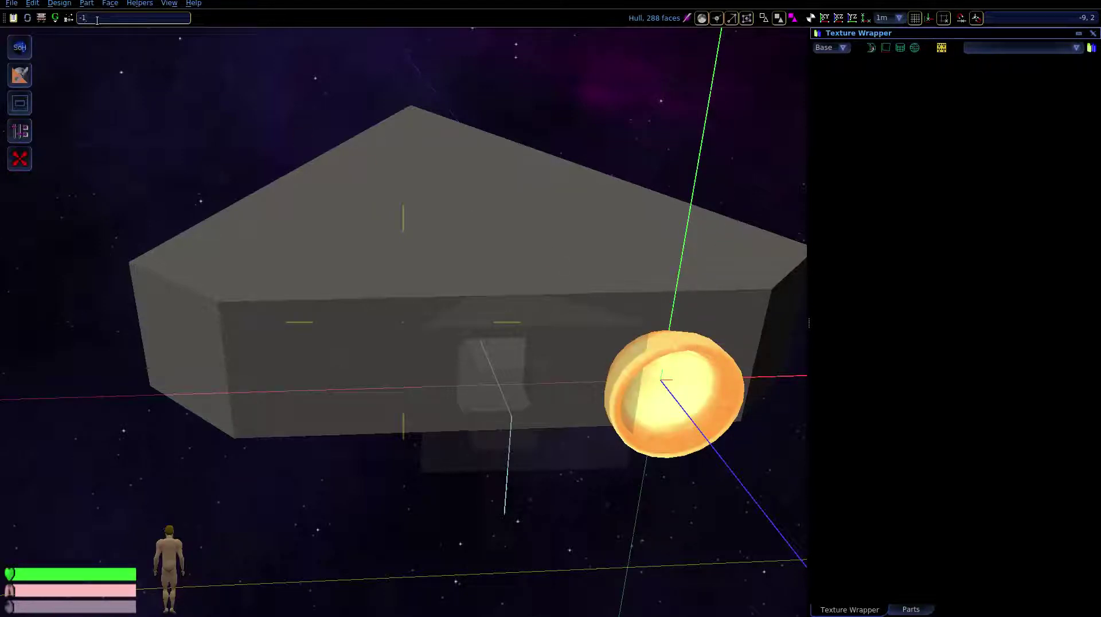
key(BackSpace)
key(BackSpace)
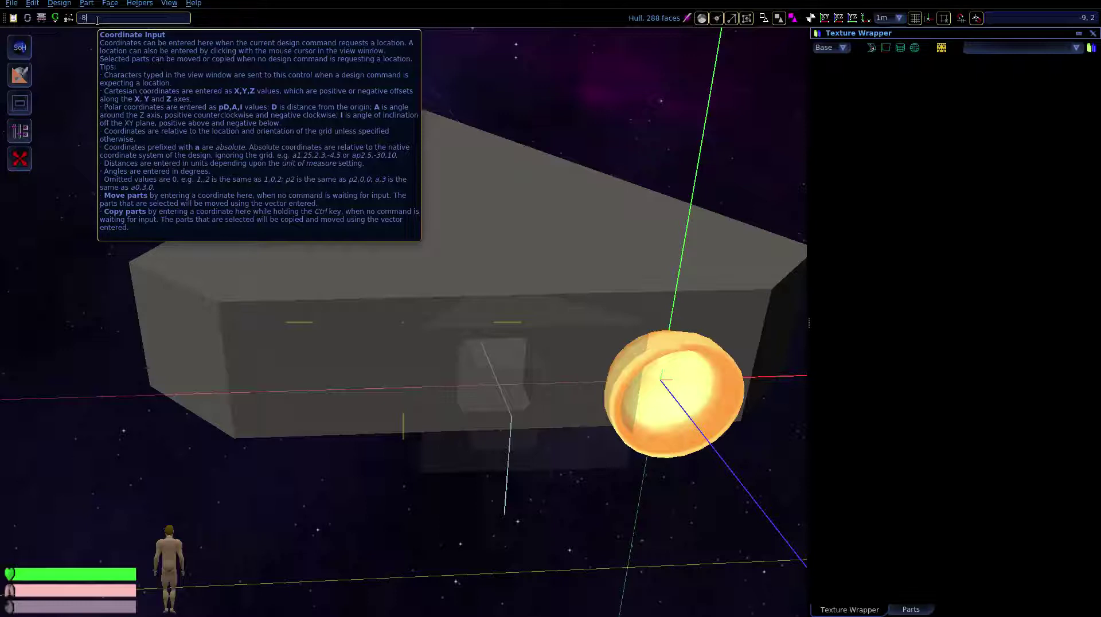
key(ctrl+Return)
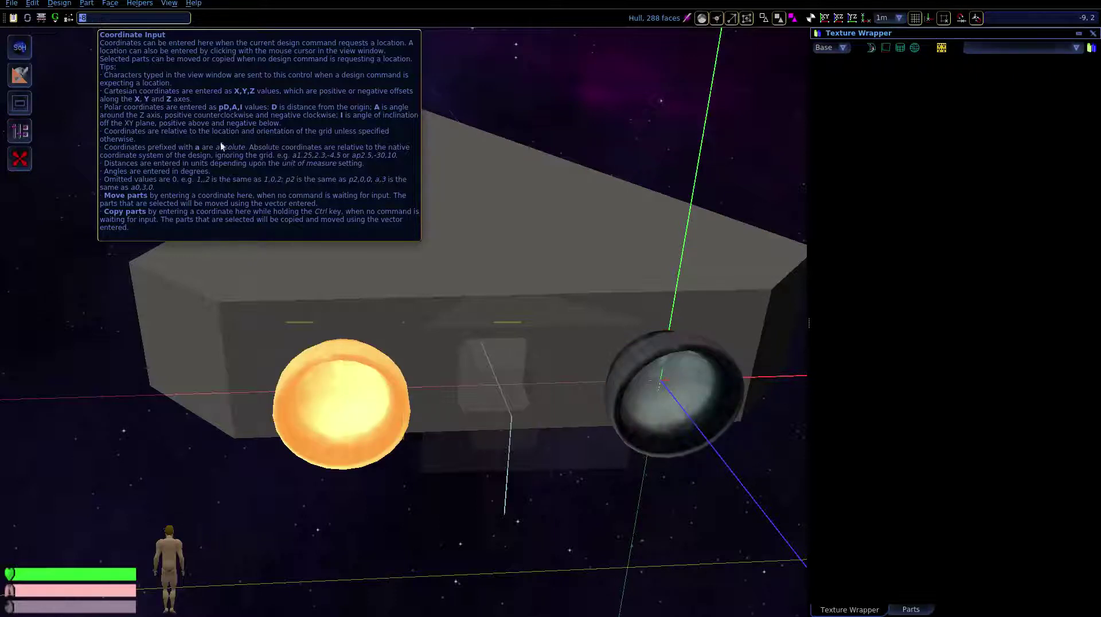
right_drag(423, 234, 777, 222)
right_drag(403, 322, 279, 339)
click(451, 466)
mouse_move(408, 324)
right_down()
mouse_move(391, 318)
mouse_move(404, 277)
mouse_move(397, 340)
right_up()
key(a)
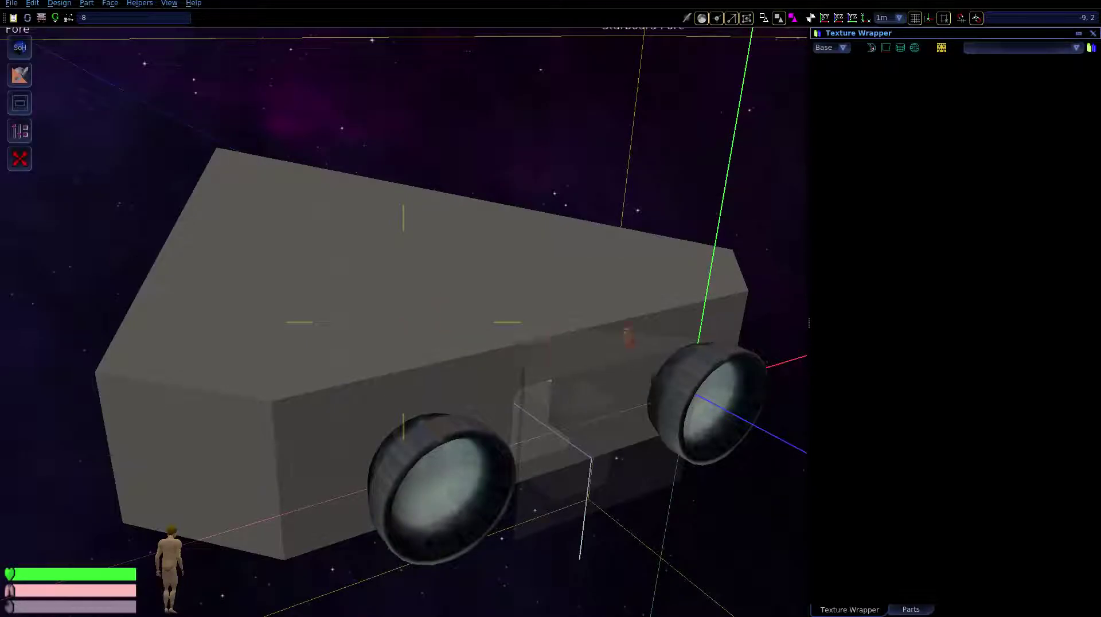
- Select the large main hull and open it for vertex editing
click(750, 291)
right_drag(682, 235, 434, 212)
key(d)
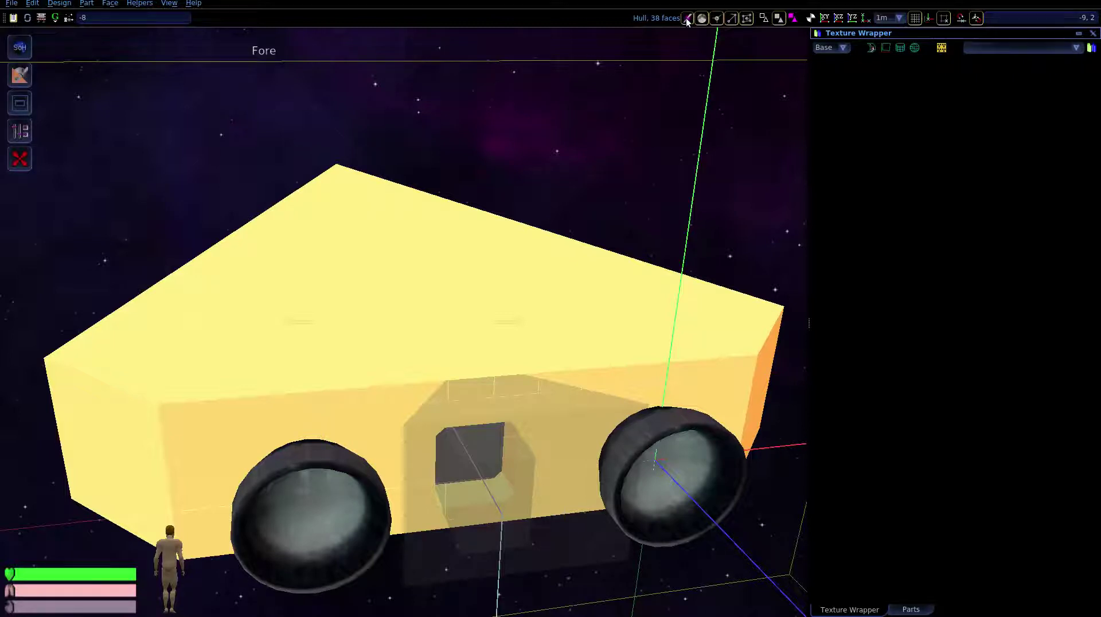
click(687, 18)
right_drag(579, 333, 494, 326)
key(d)
key(s)
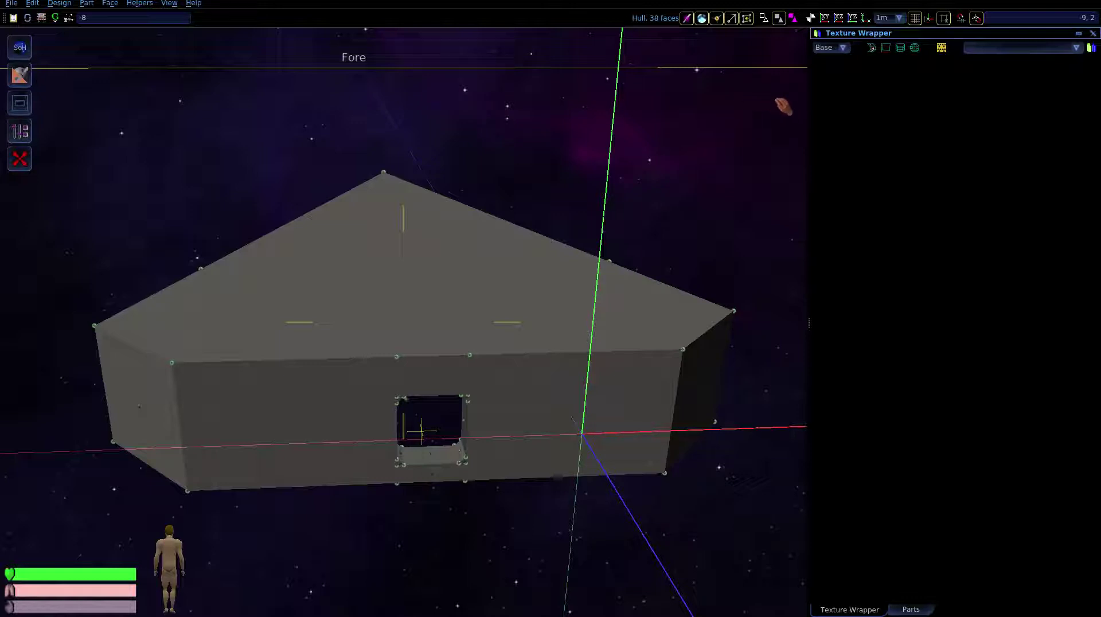
- Realign the grid at the hull's doorway with its Z axis pointing upward, and select all of the hull's vertices
click(864, 21)
click(493, 339)
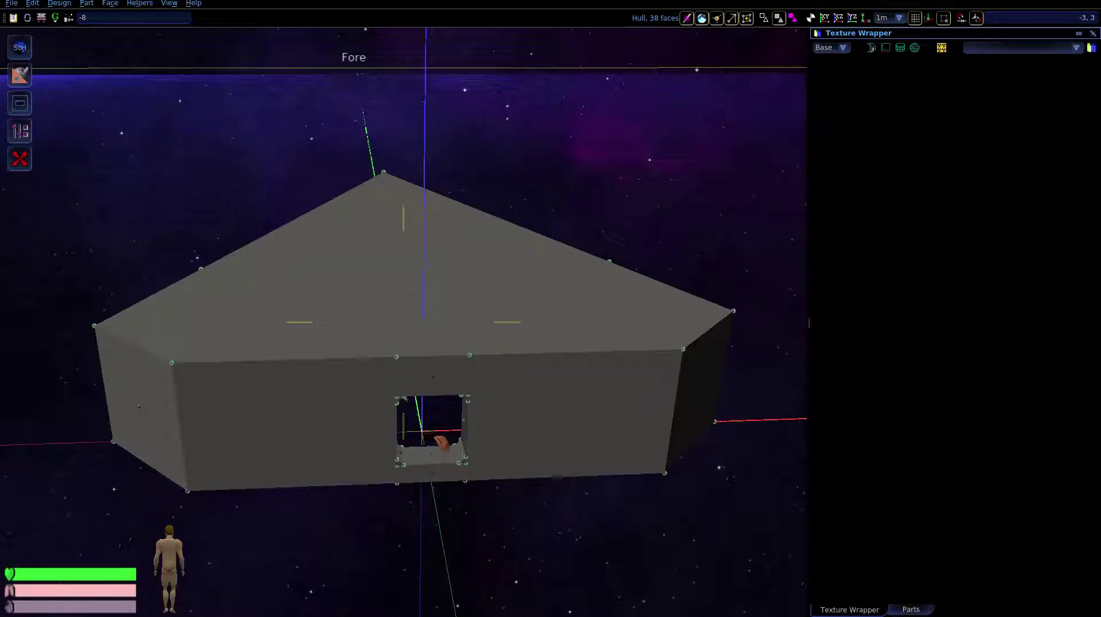
key(w)
key(d)
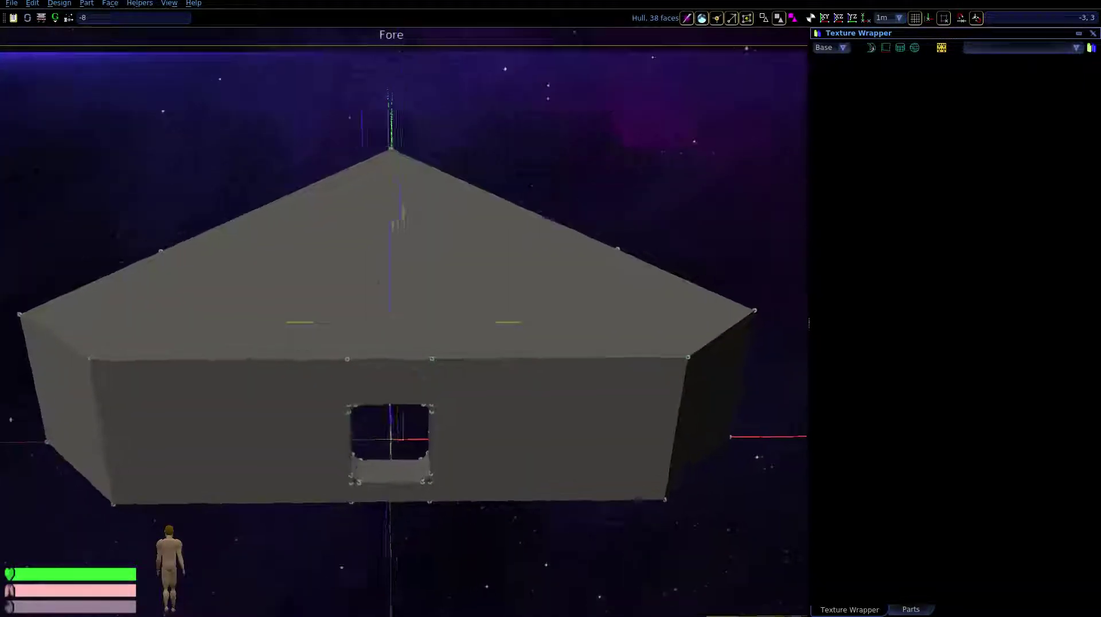
key(s)
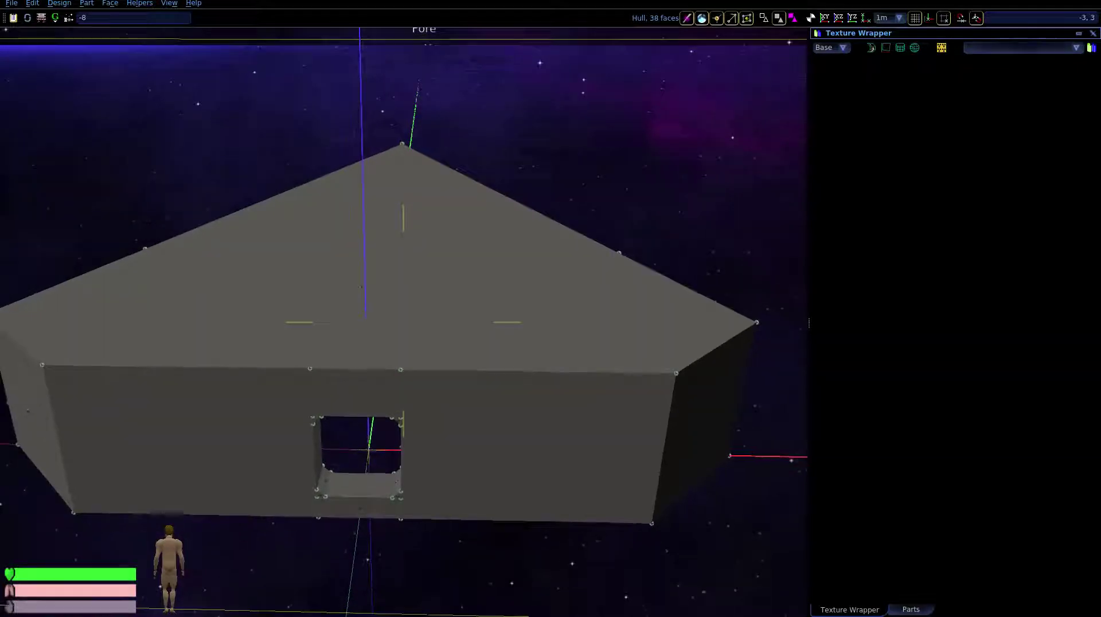
click(412, 327)
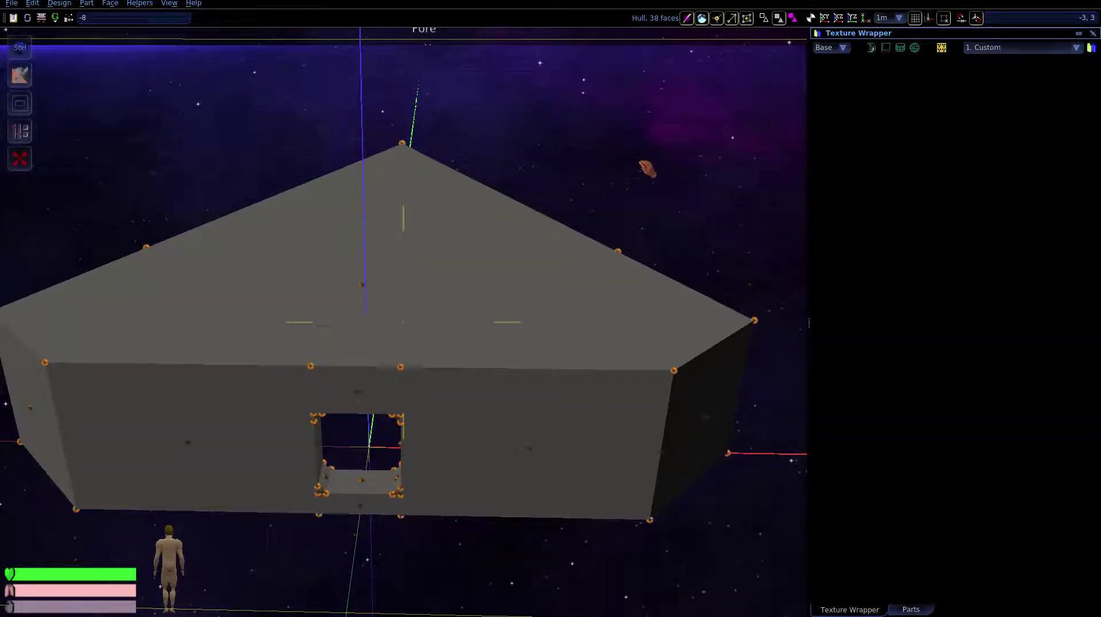
- Unwrap all hull faces by facing with the "2. Material" texture at size 3, aligned to the Z axis
click(871, 49)
drag(526, 157, 557, 70)
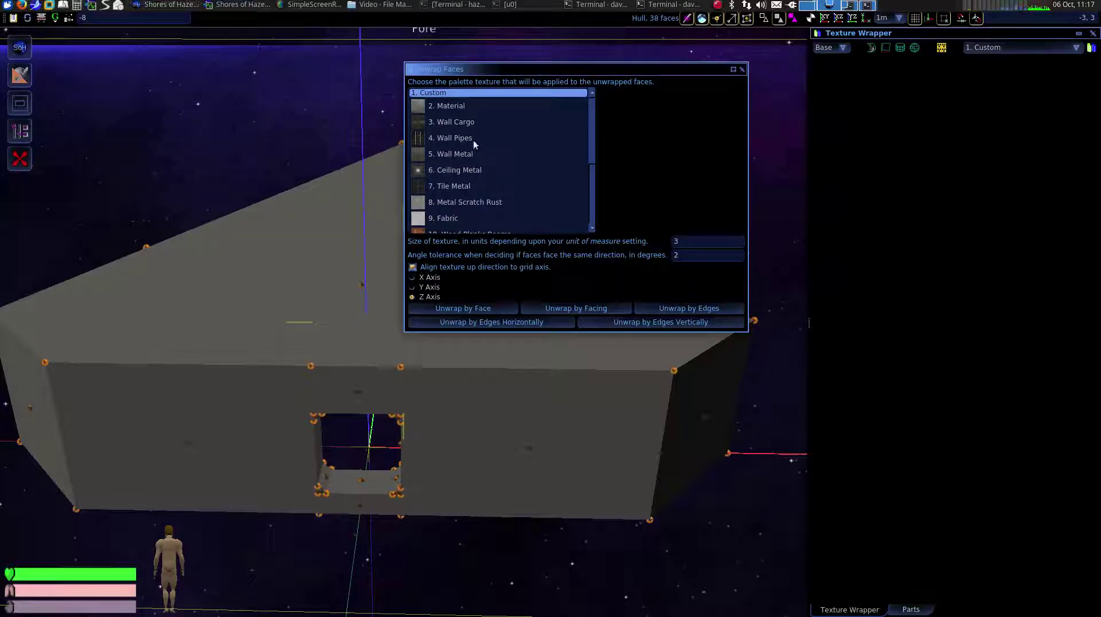
click(439, 105)
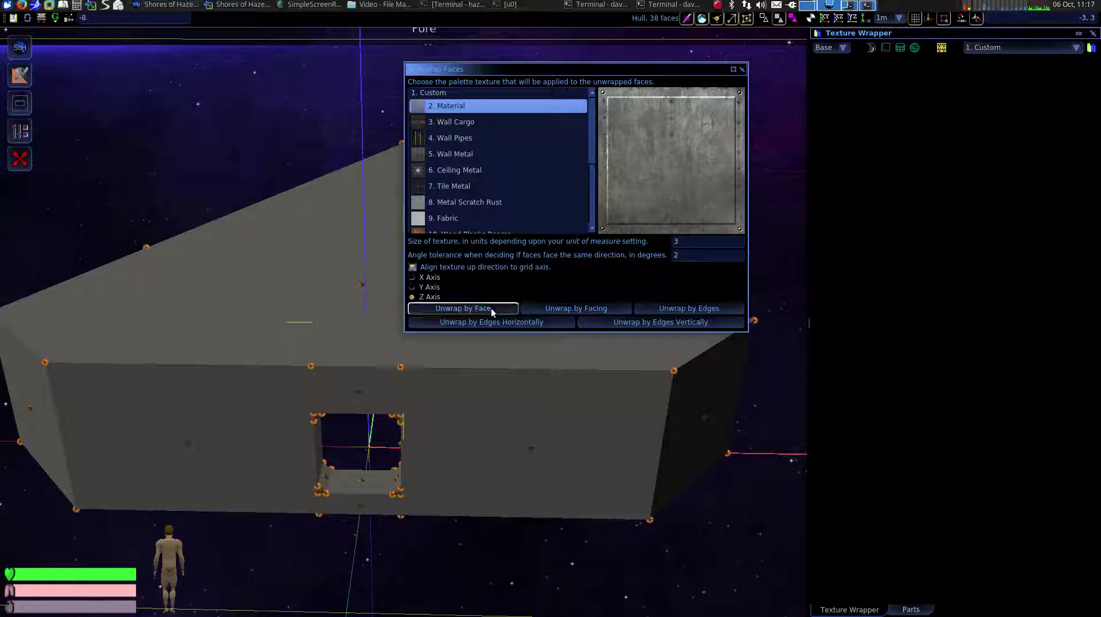
click(584, 309)
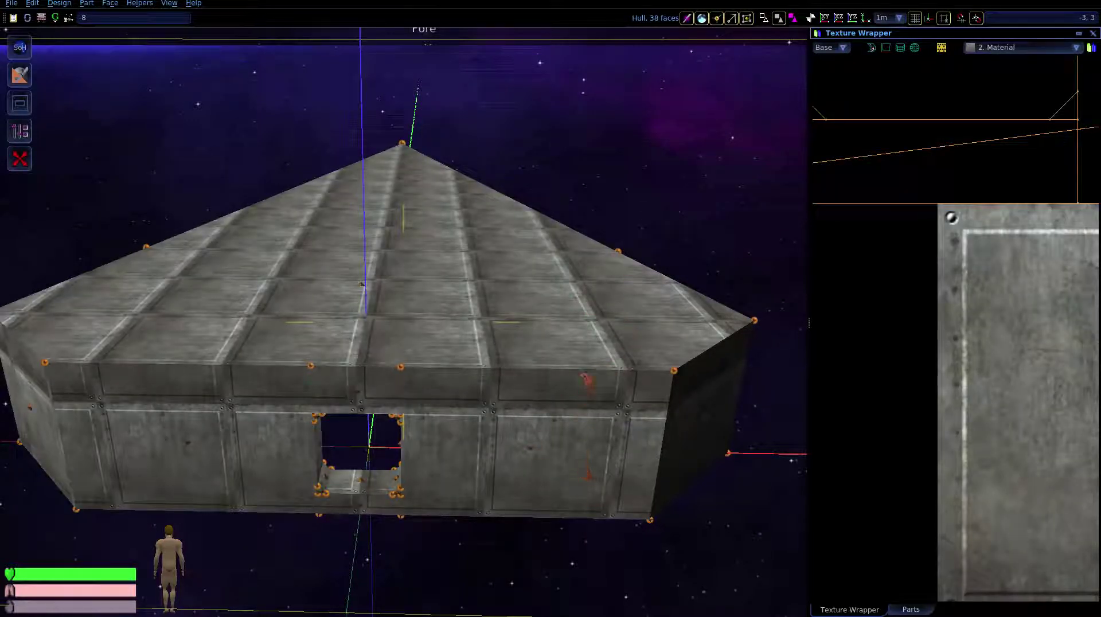
- Unwrap the hull faces by facing again with the "2. Material" texture size set to 4
click(870, 48)
click(684, 241)
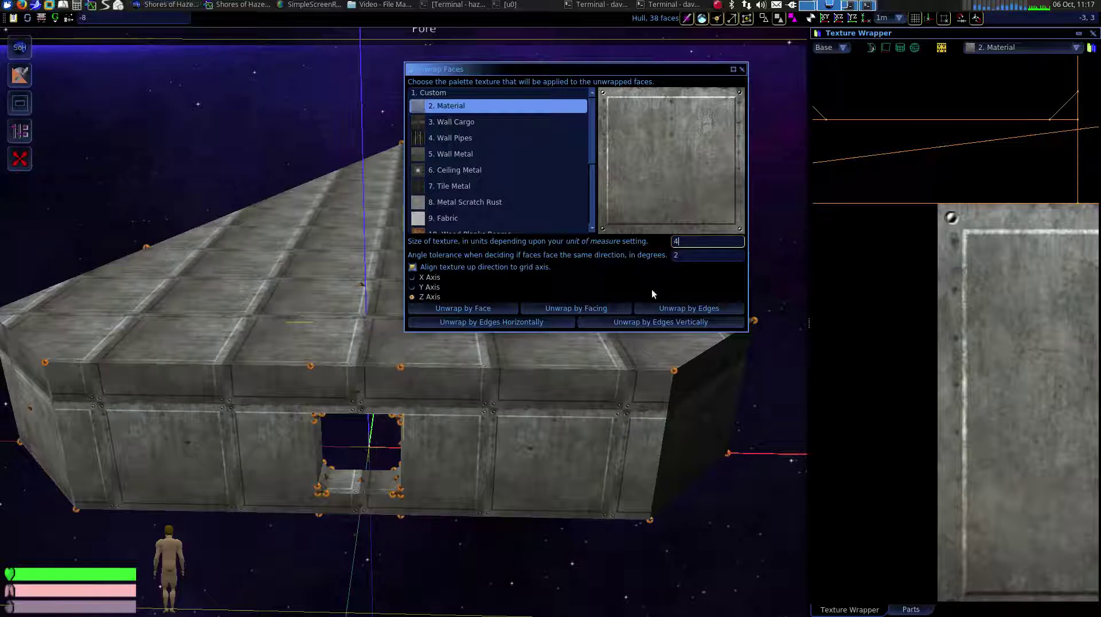
click(659, 321)
click(573, 310)
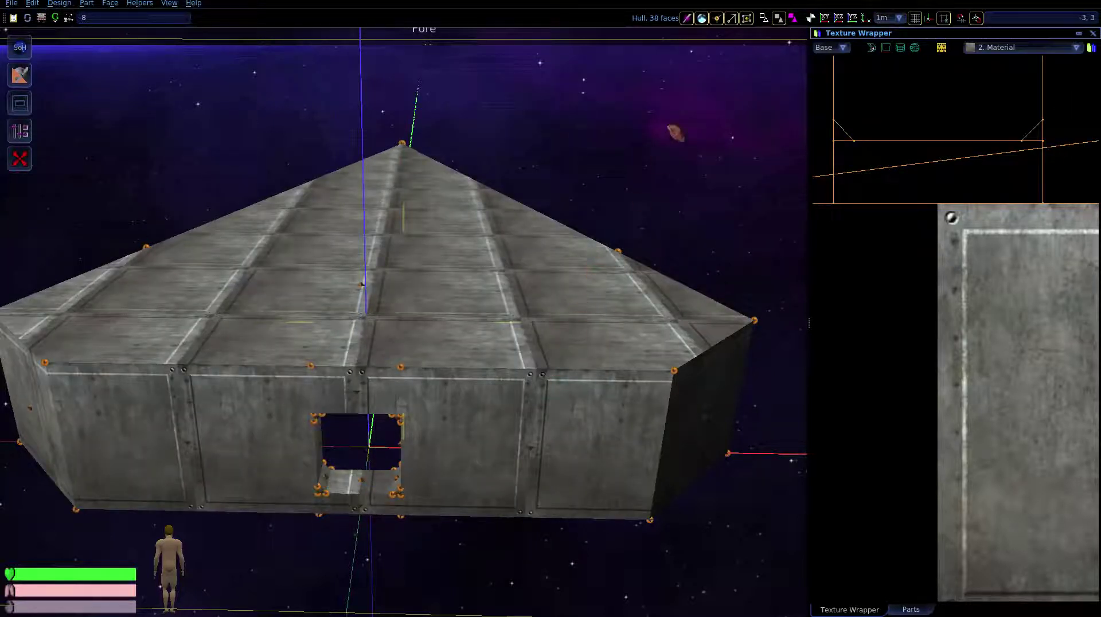
- Set the texture size to 12 and unwrap the hull faces by facing with "2. Material"
click(872, 49)
click(679, 243)
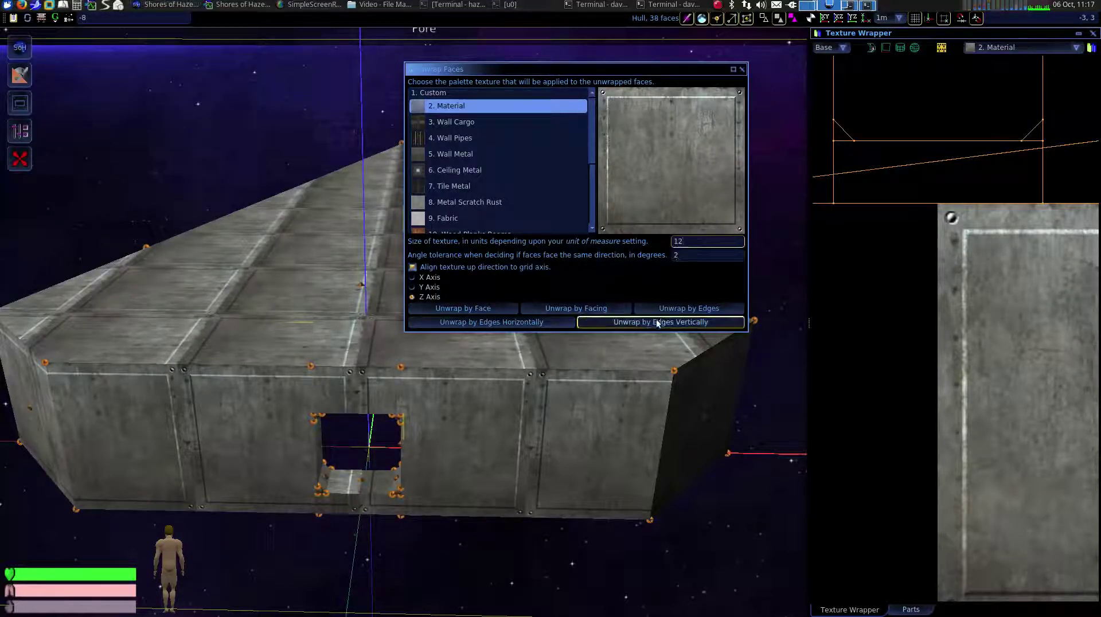
click(577, 308)
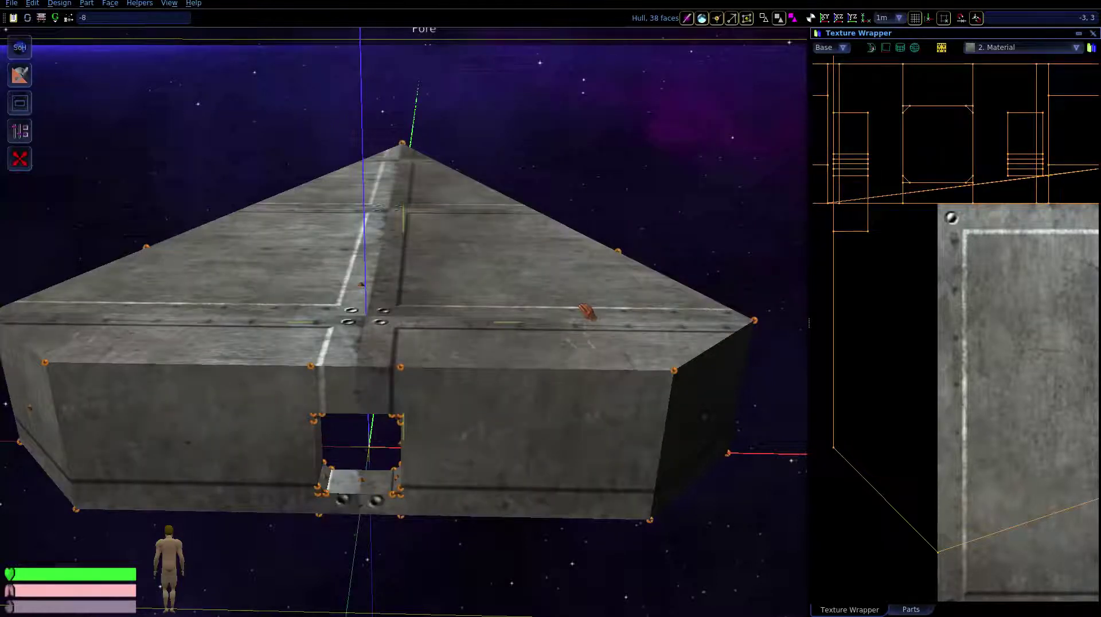
- Examine the metal panel texture on the hull's sides, underside, top and long side openings
right_drag(542, 380, 298, 289)
key(s)
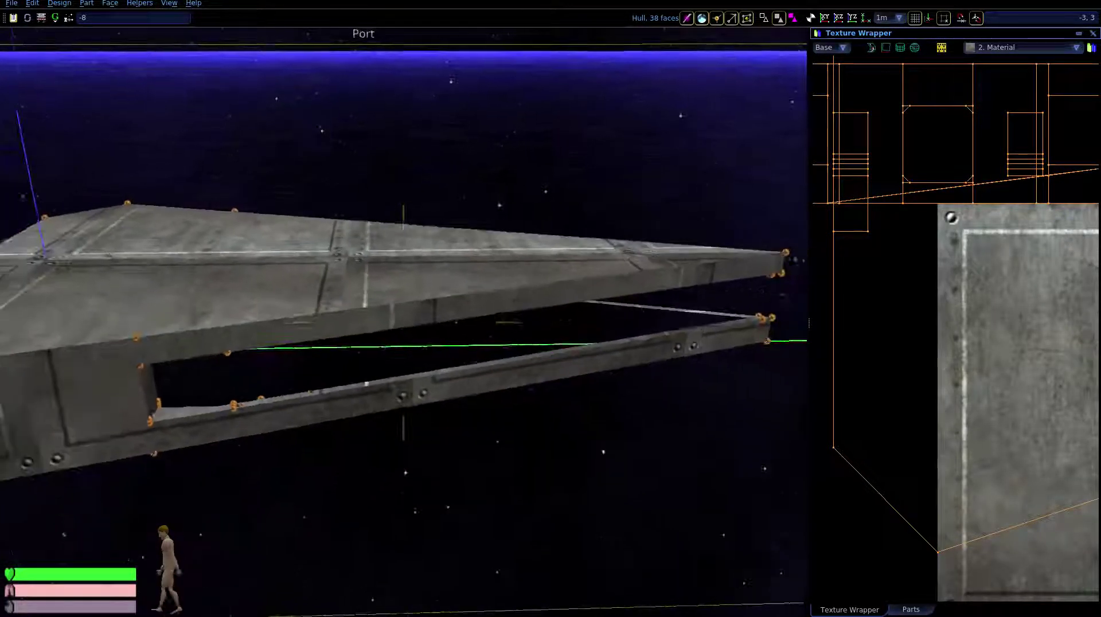
right_drag(403, 322, 436, 235)
key(c)
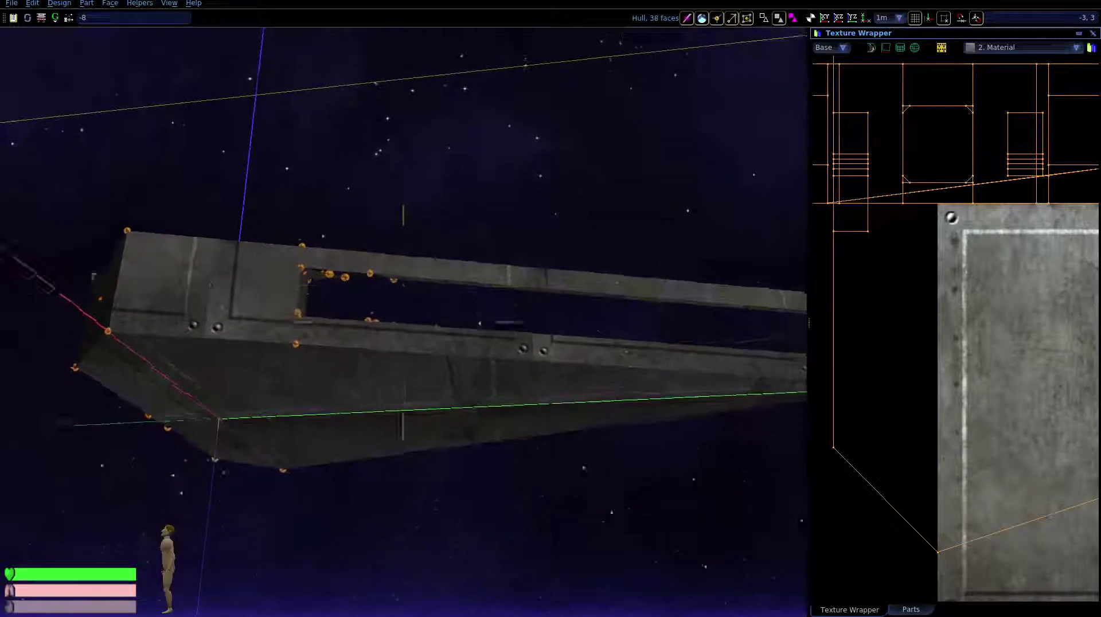
key(a)
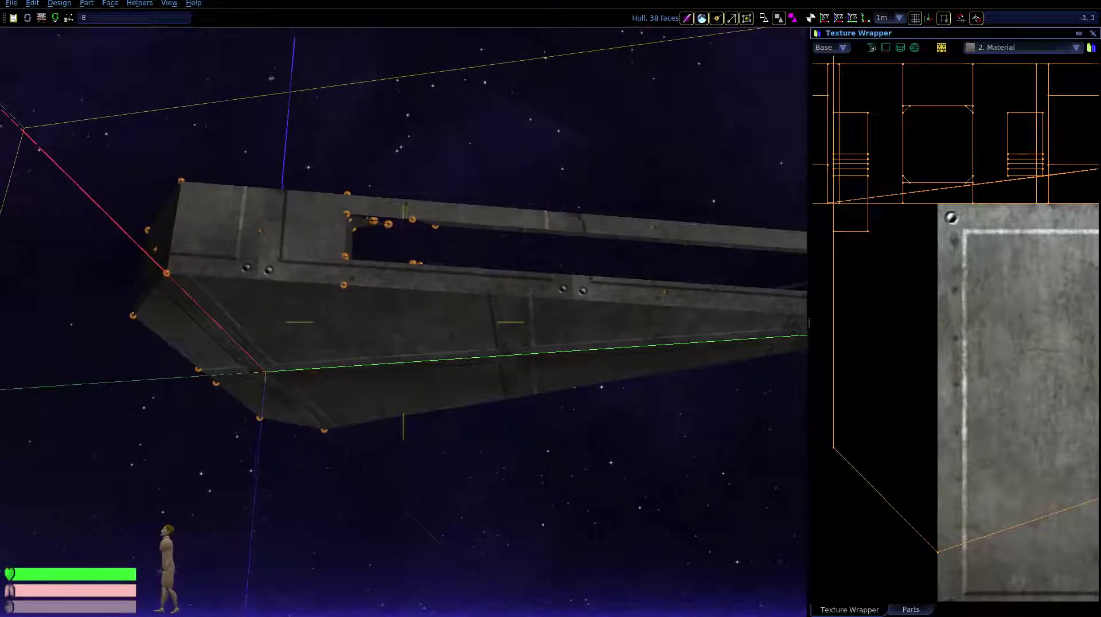
mouse_move(403, 322)
right_down()
mouse_move(486, 347)
mouse_move(552, 270)
mouse_move(581, 293)
mouse_move(621, 241)
mouse_move(472, 333)
mouse_move(547, 368)
mouse_move(718, 288)
mouse_move(759, 295)
mouse_move(529, 327)
mouse_move(799, 385)
mouse_move(539, 395)
mouse_move(611, 431)
mouse_move(795, 601)
mouse_move(832, 536)
mouse_move(377, 336)
mouse_move(314, 459)
mouse_move(246, 493)
mouse_move(178, 596)
mouse_move(400, 324)
right_up()
key(a)
key(a)
key(a)
key(a)
key(space)
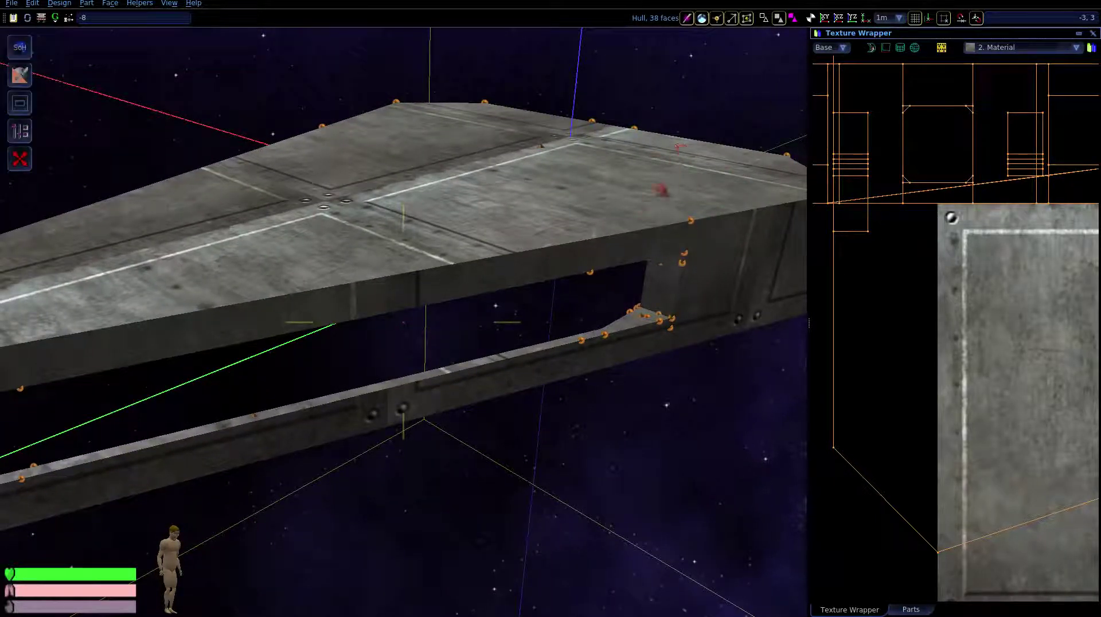
- Leave the main hull's vertex editing and select the bridge room inside the spacecraft
click(687, 18)
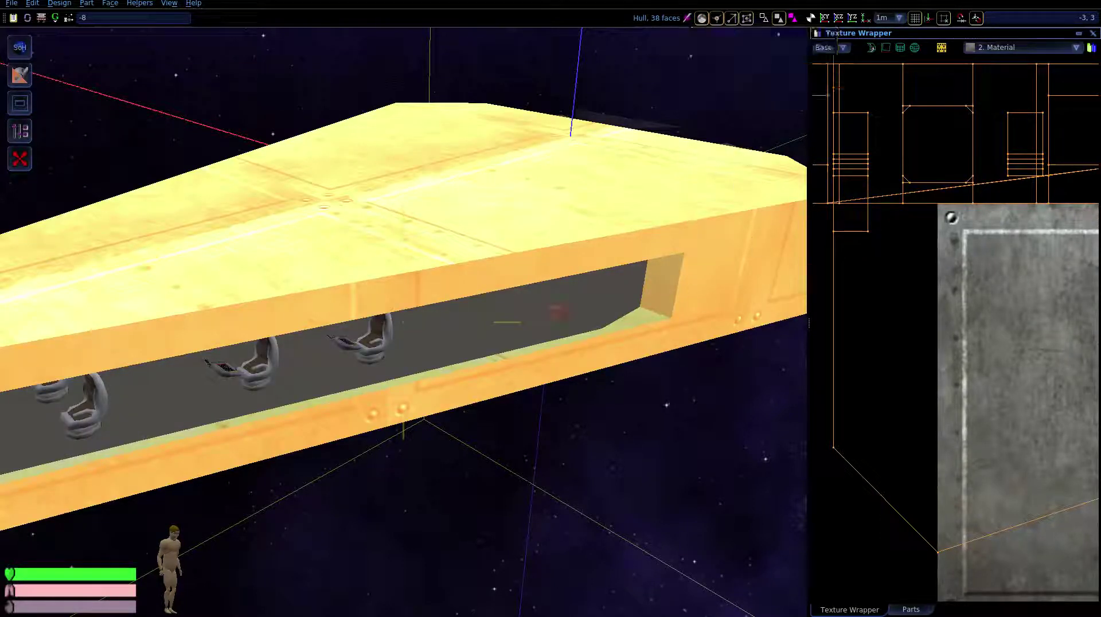
right_drag(446, 344, 346, 333)
key(w)
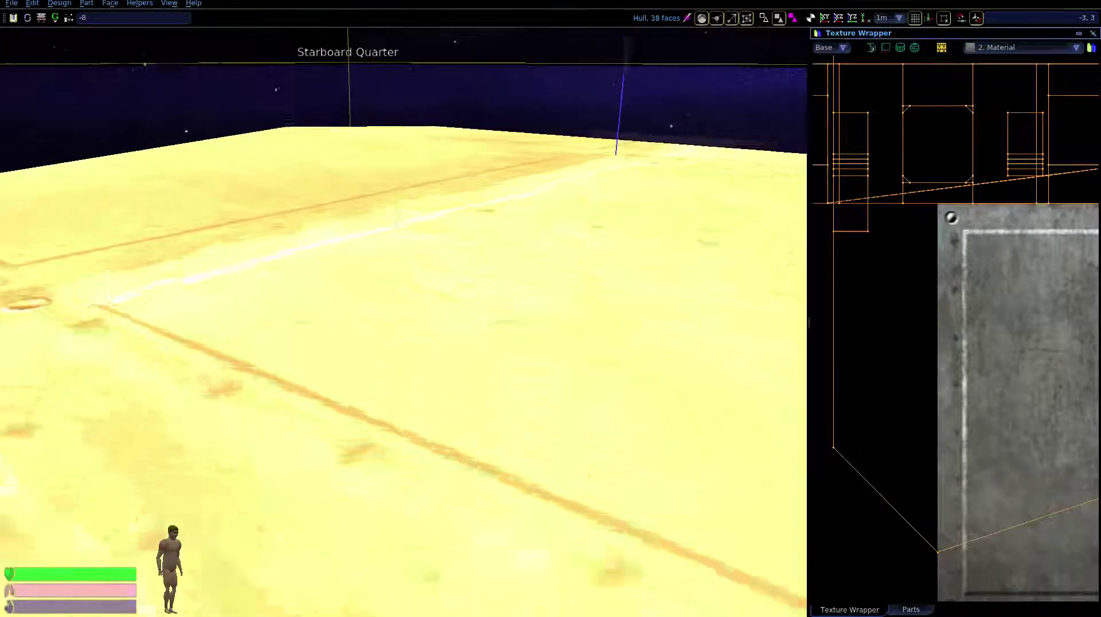
key(w)
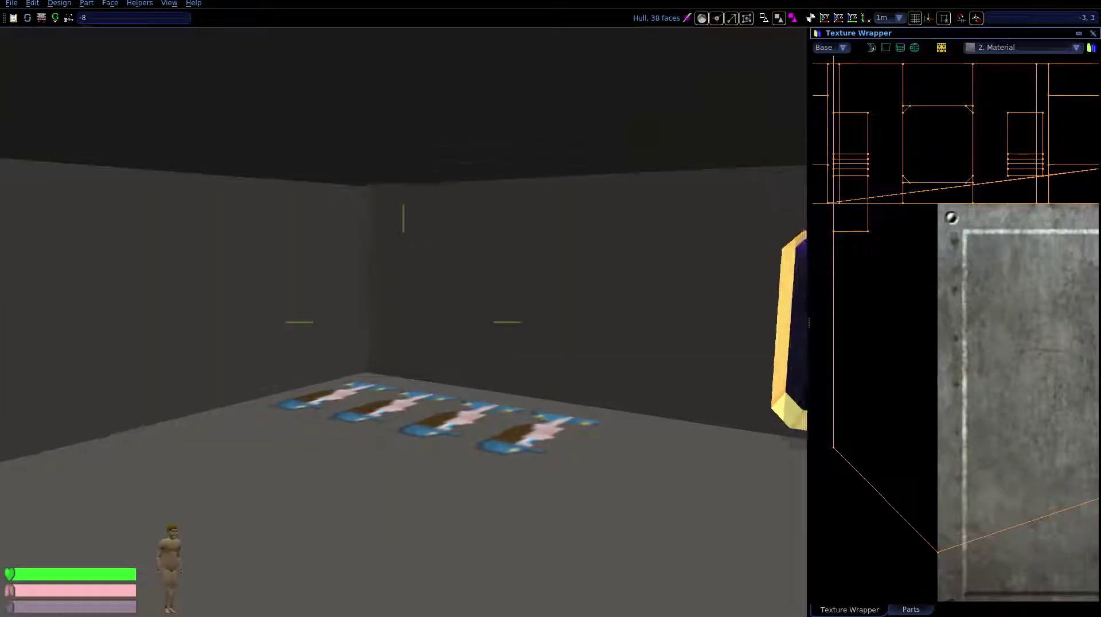
click(361, 199)
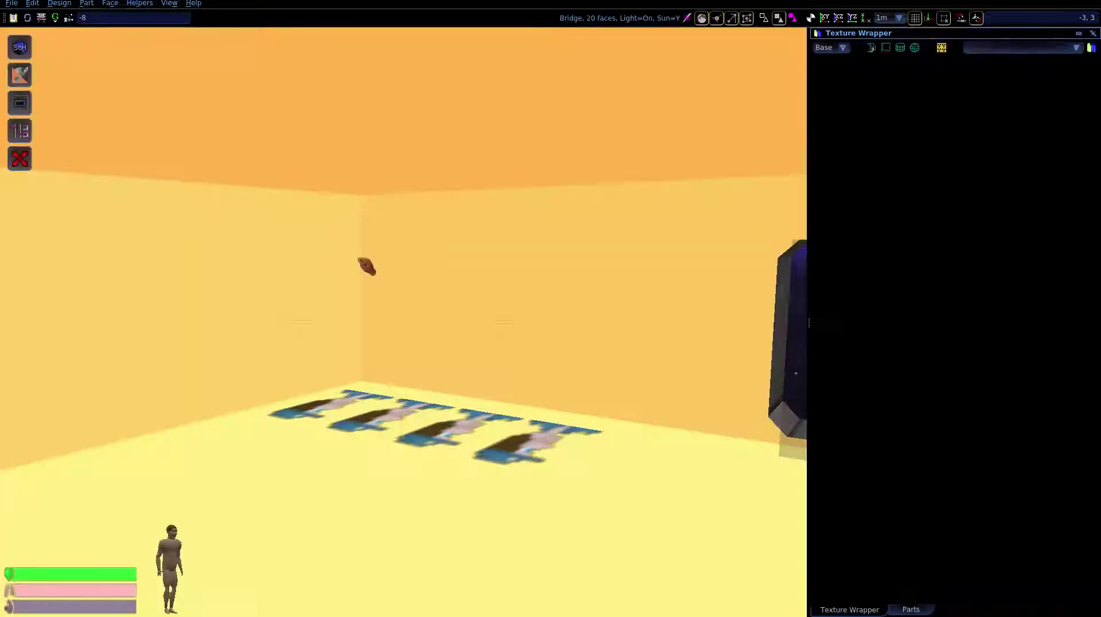
- Centre the grid on the bridge's floor corner behind the row of figures
right_click(365, 394)
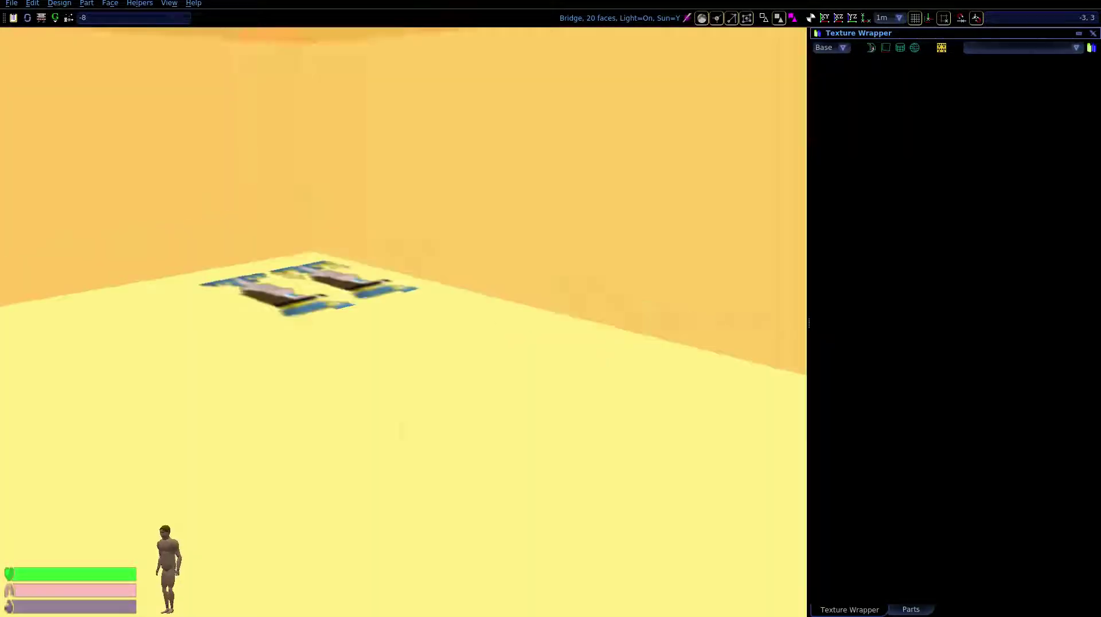
right_click(403, 323)
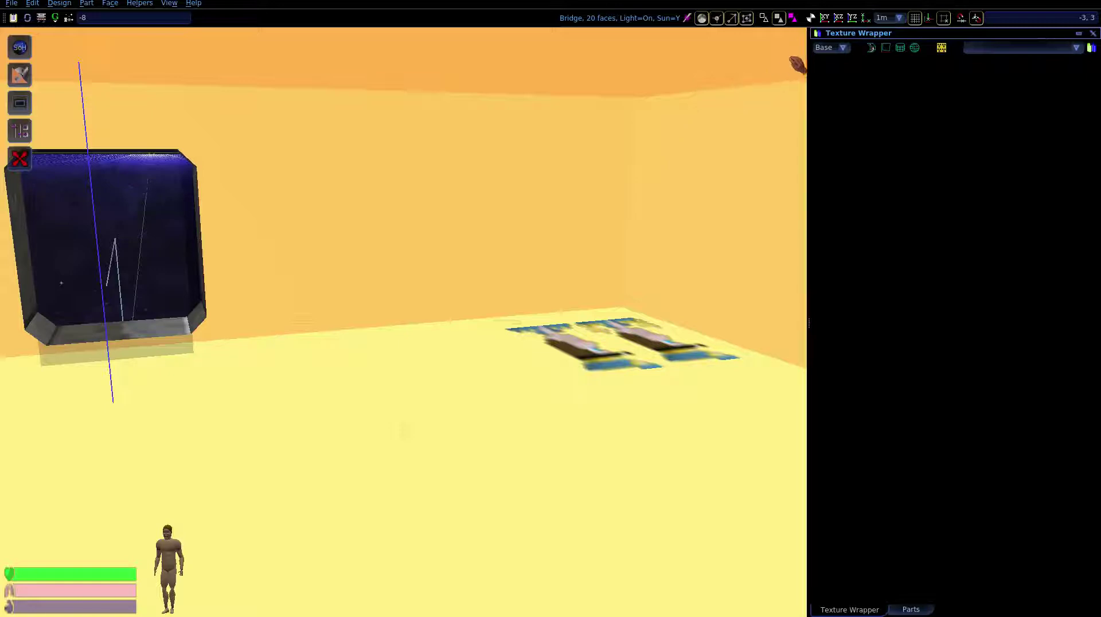
click(809, 18)
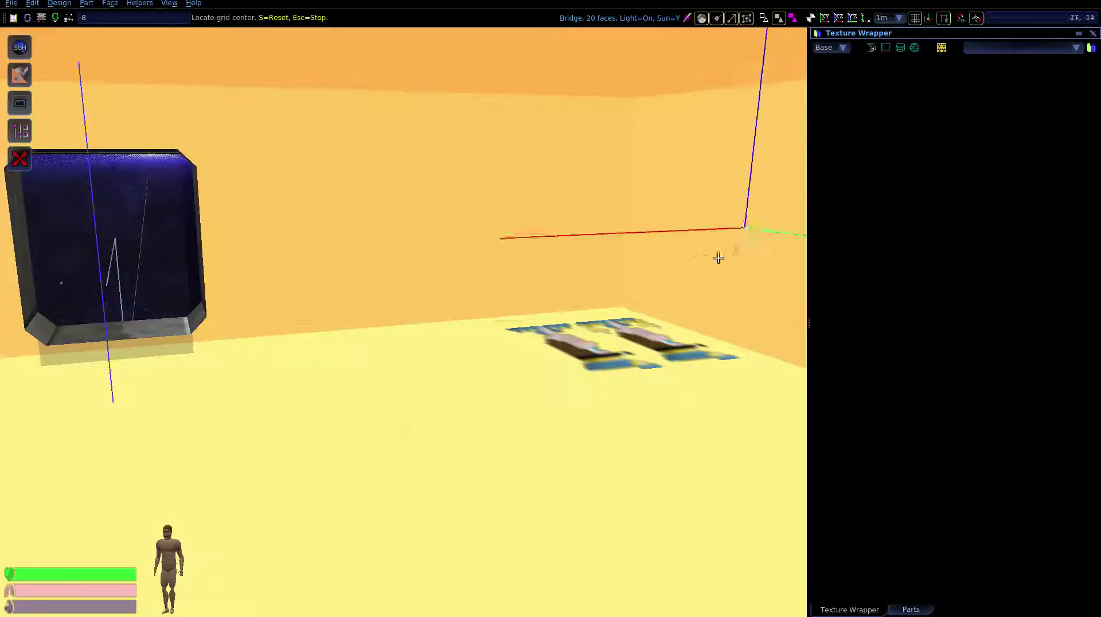
click(622, 309)
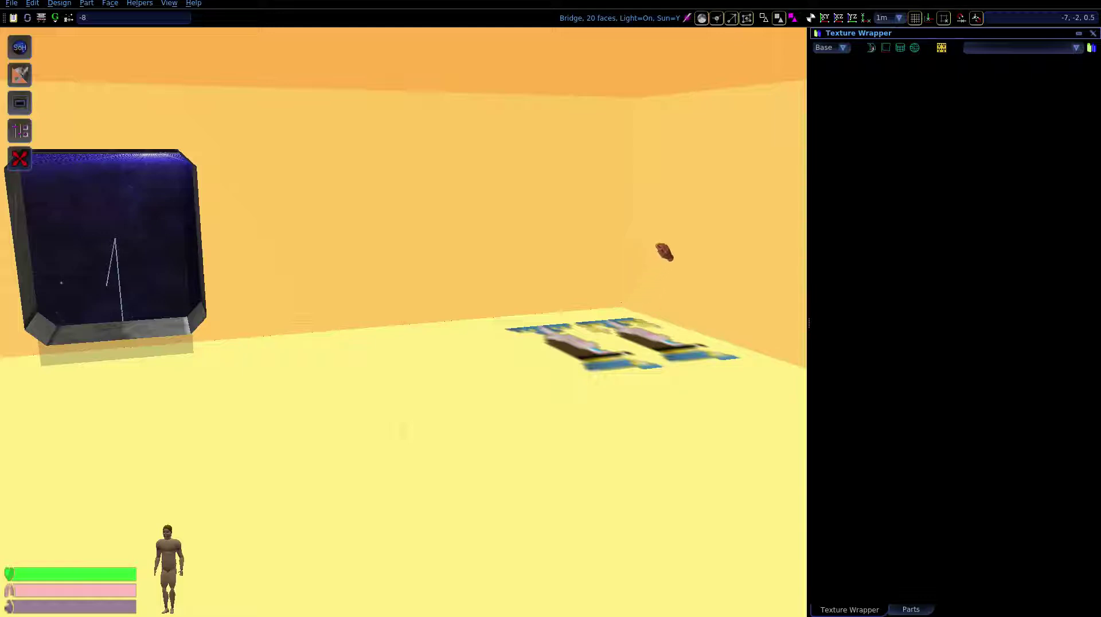
- Open the bridge for vertex editing, select all its vertices, and unwrap its faces by facing with "3. Wall Cargo" at size 12
click(687, 21)
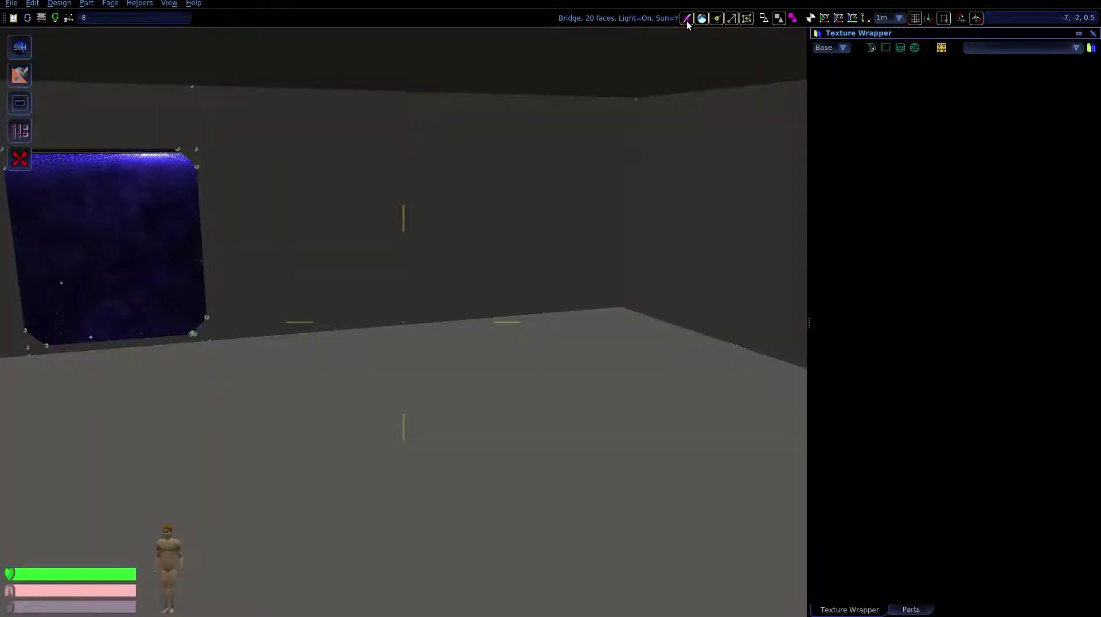
click(548, 239)
click(867, 47)
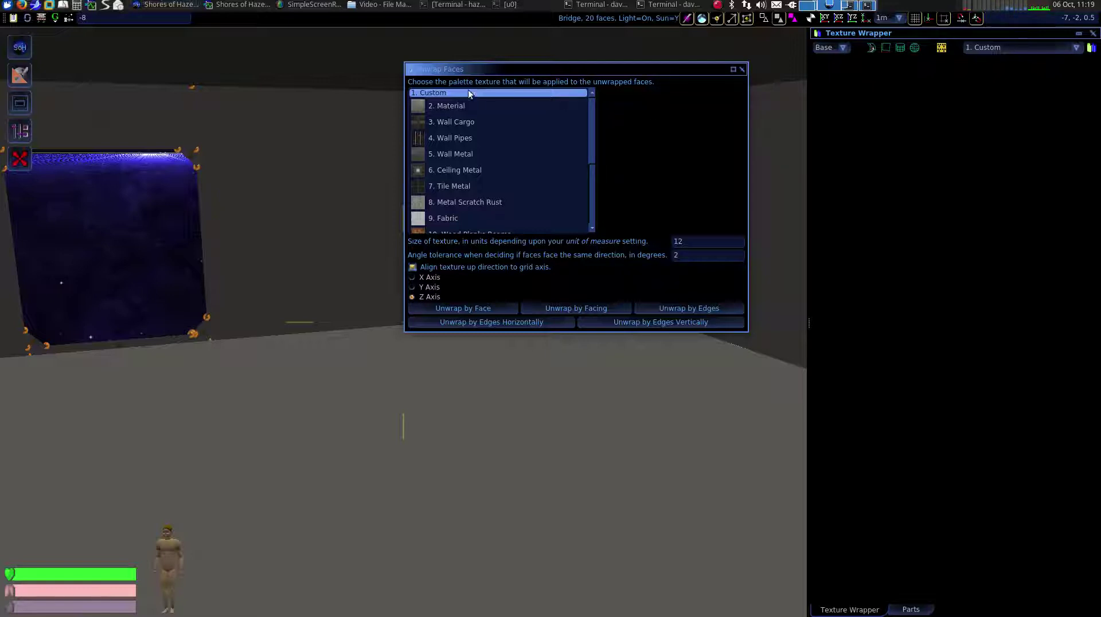
click(445, 123)
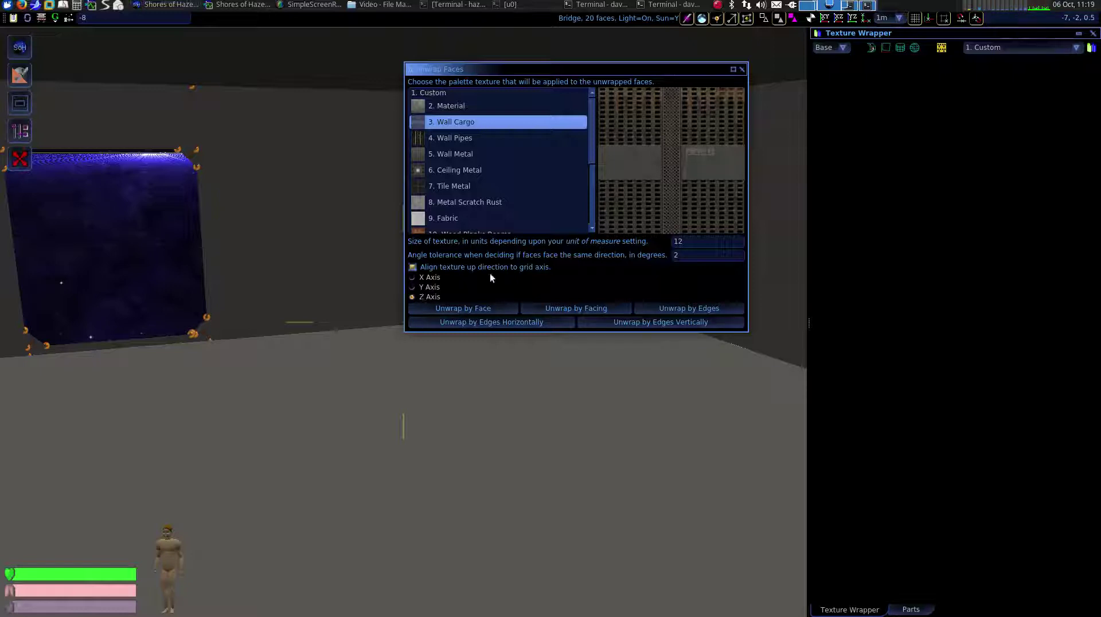
click(574, 308)
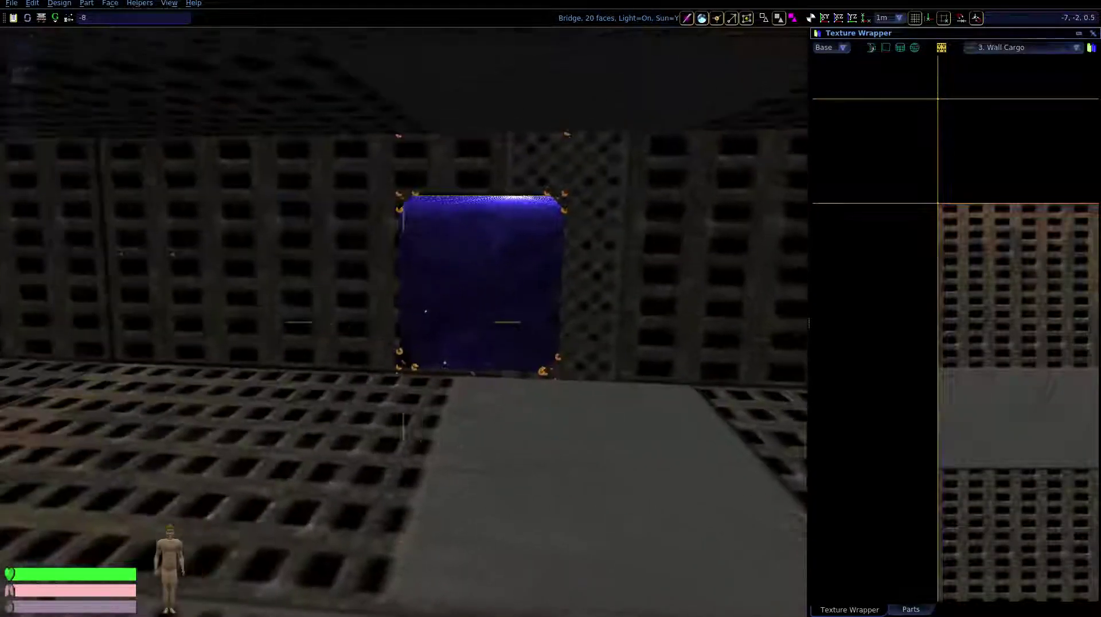
right_drag(425, 317, 212, 317)
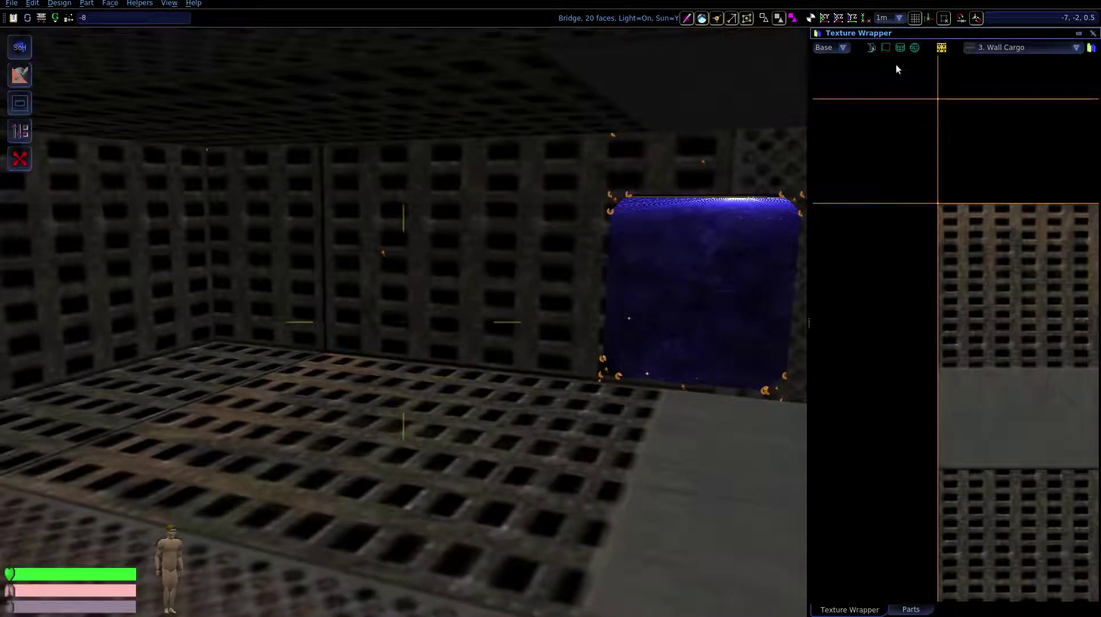
- Unwrap all selected bridge faces again by facing with "3. Wall Cargo" at size 3
click(870, 49)
click(679, 241)
drag(679, 241, 667, 247)
text(3)
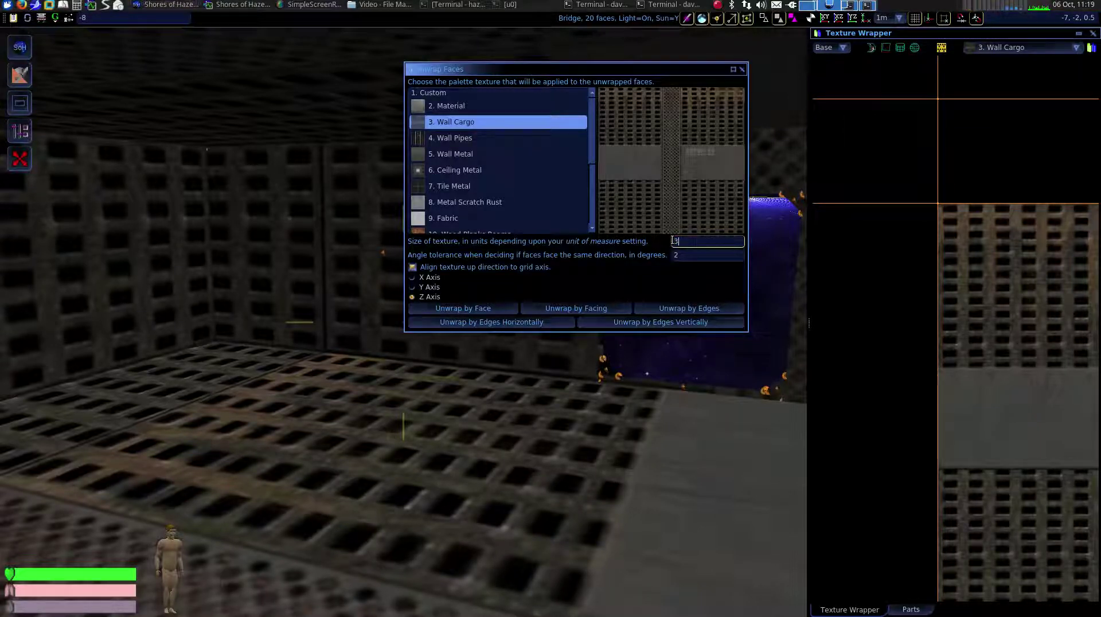
click(578, 309)
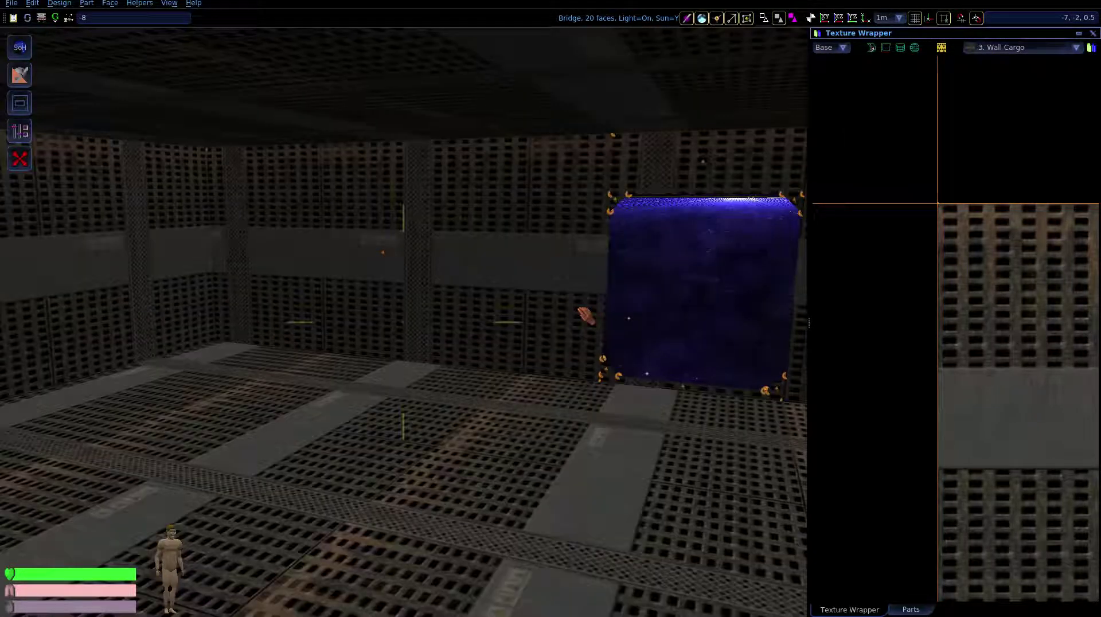
right_click(453, 295)
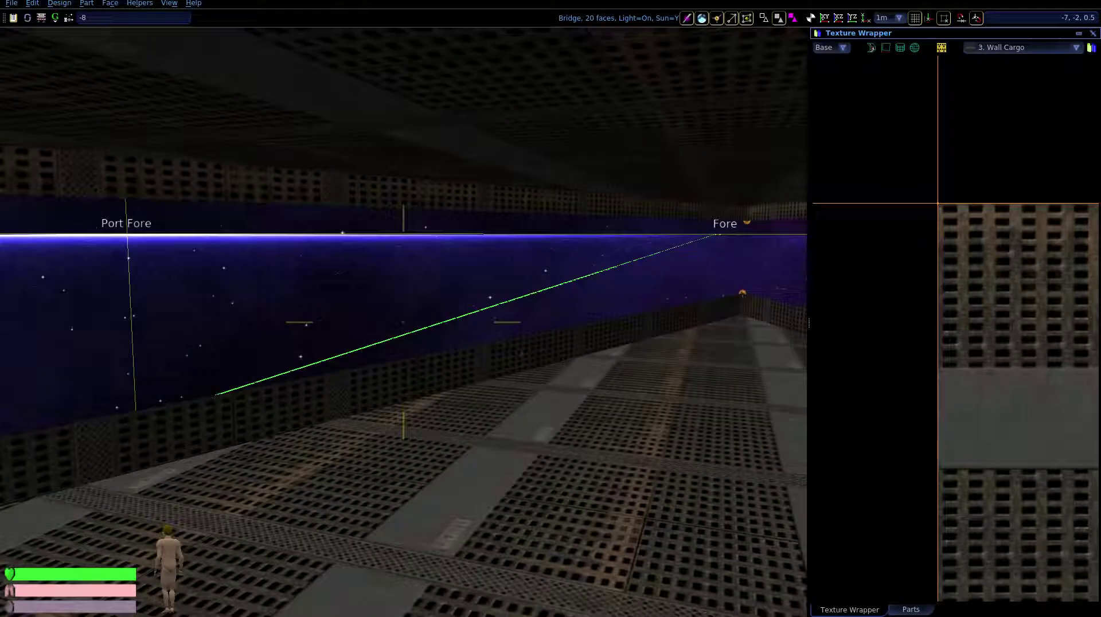
right_click(403, 322)
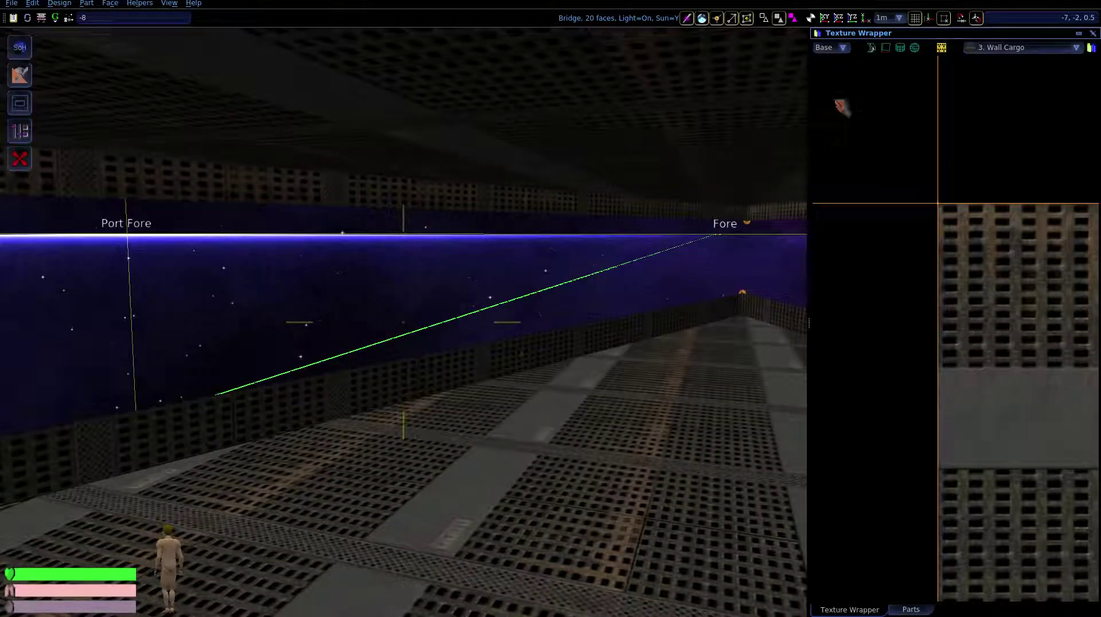
- Switch the palette texture on all bridge faces to "4. Wall Pipes" and finally to "5. Wall Metal"
click(1021, 45)
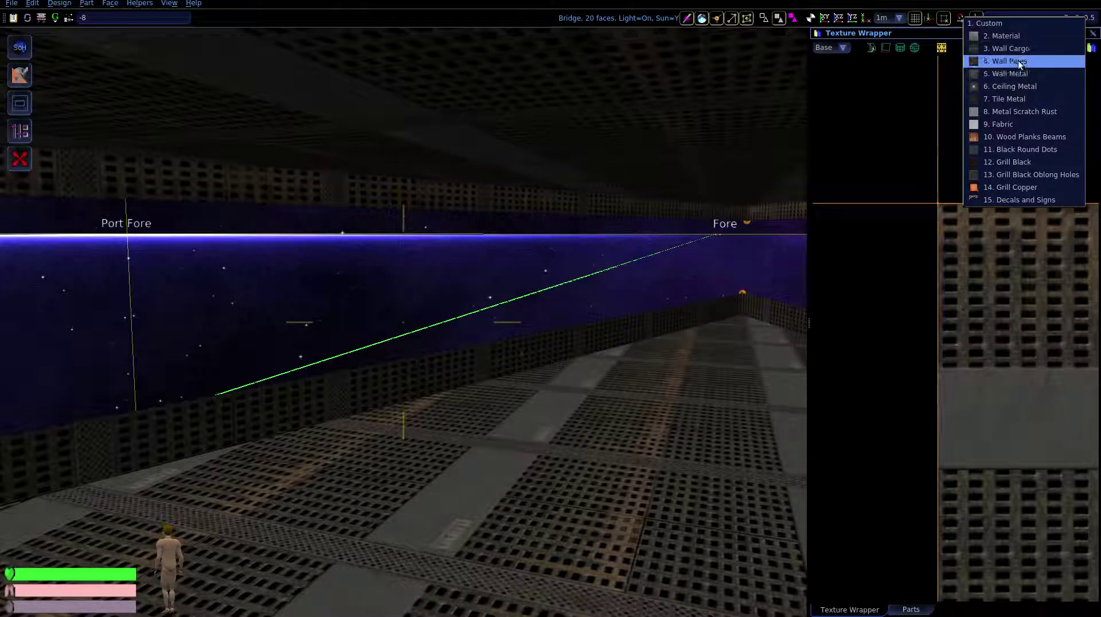
click(1017, 60)
click(1011, 47)
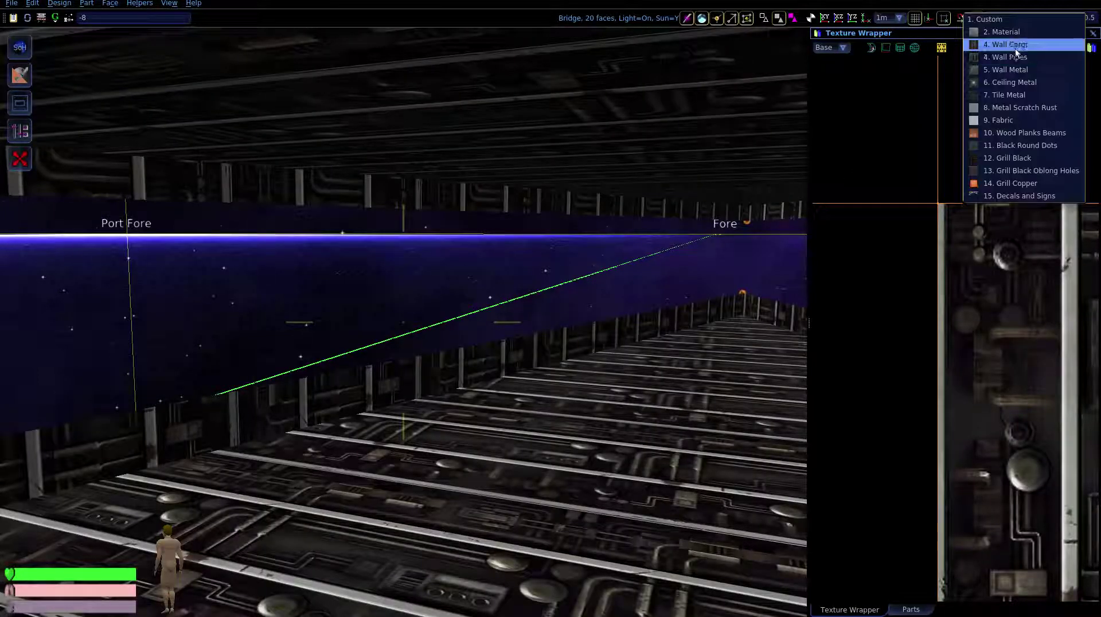
click(1013, 67)
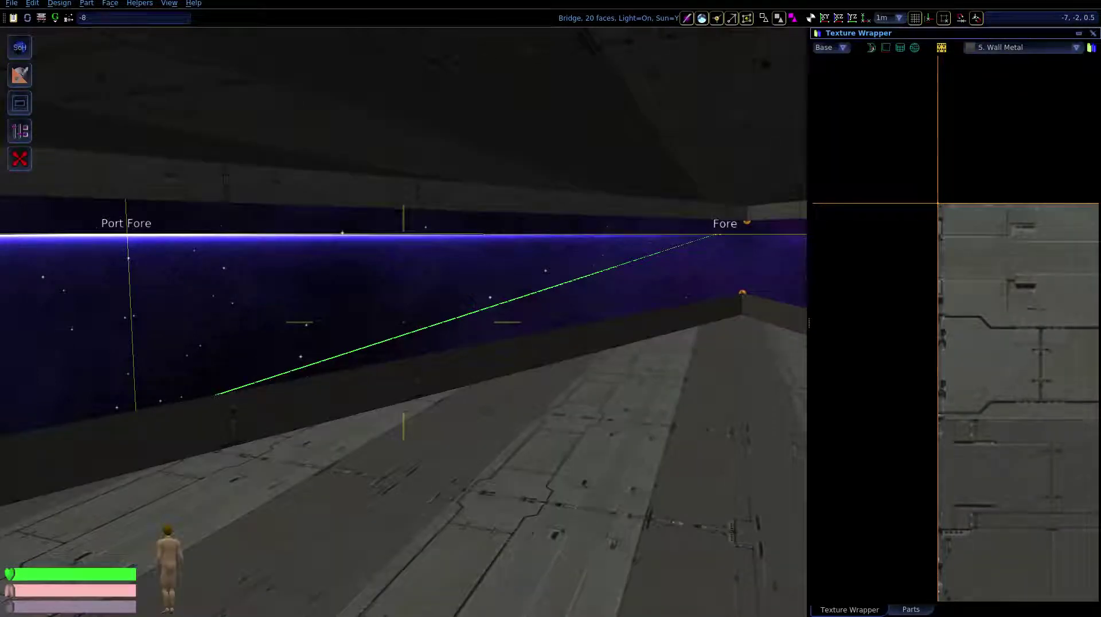
right_drag(466, 283, 172, 282)
key(Left)
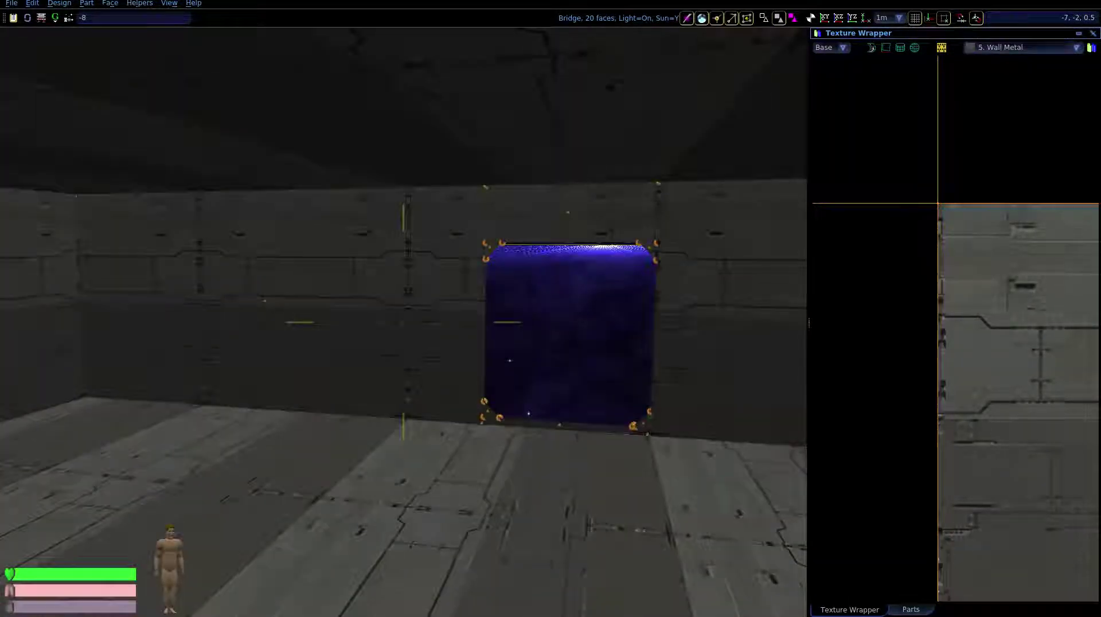
key(Up)
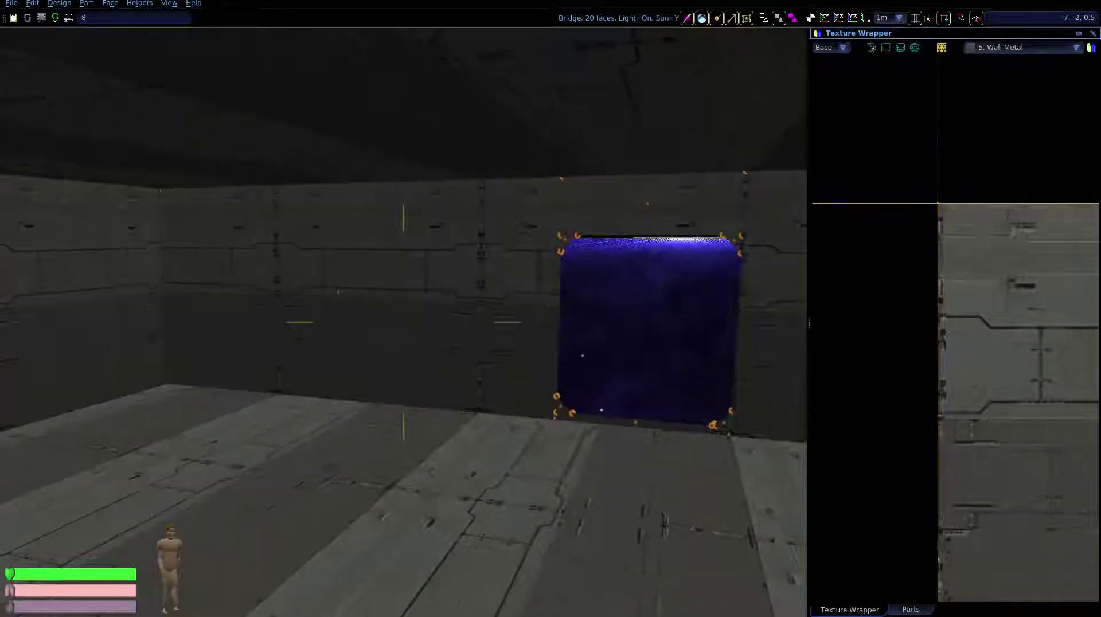
key(Right)
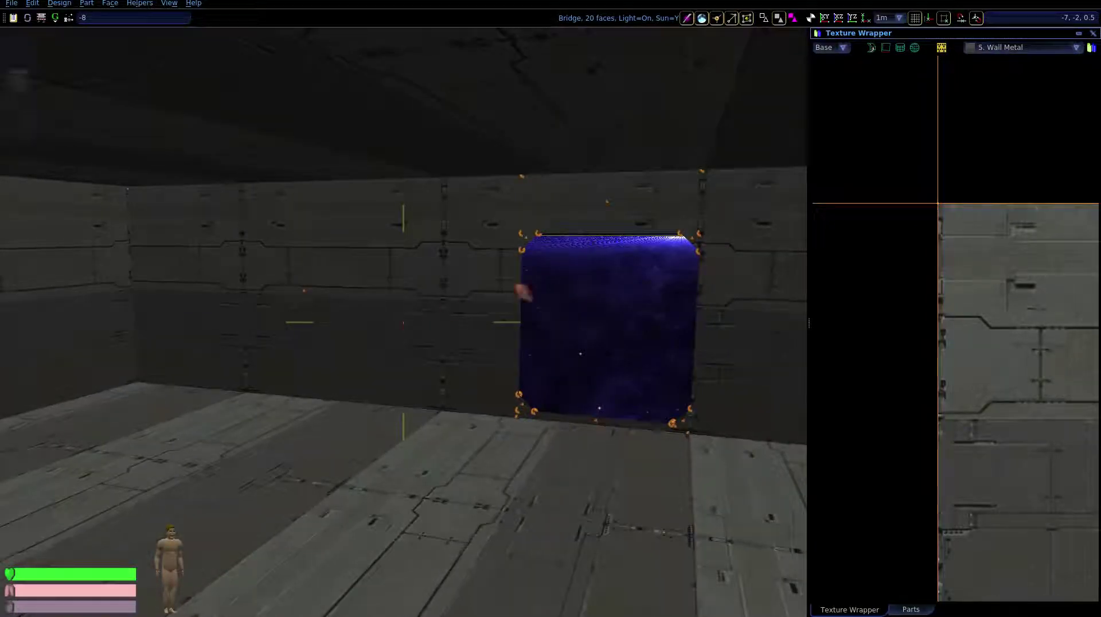
right_drag(559, 332, 547, 320)
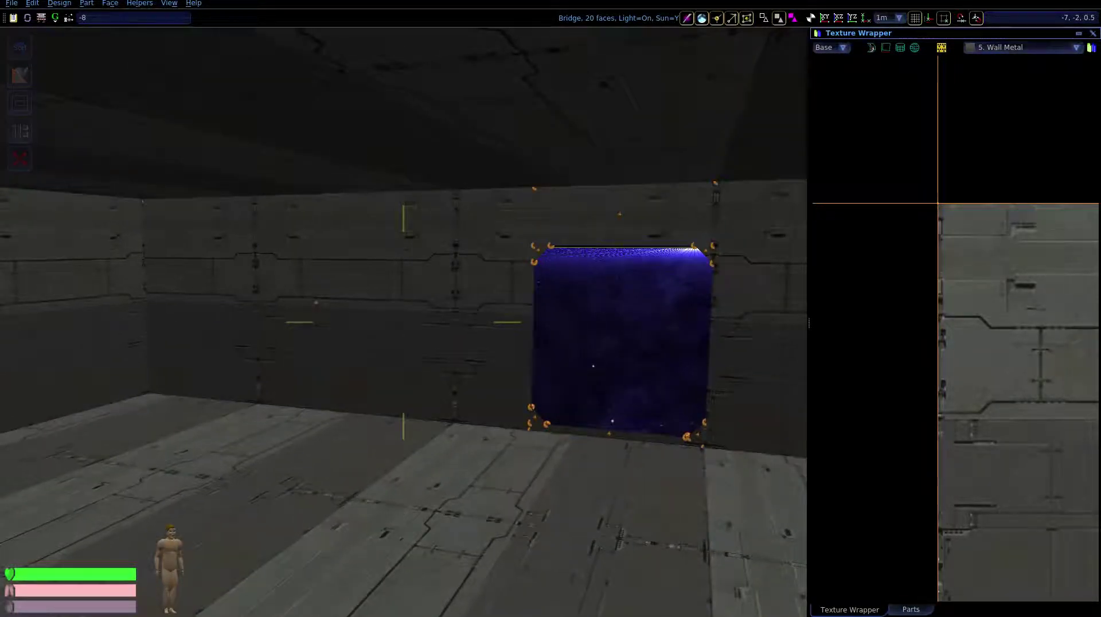
- Clear the vertex selection and select only the bridge's floor face
key(Down)
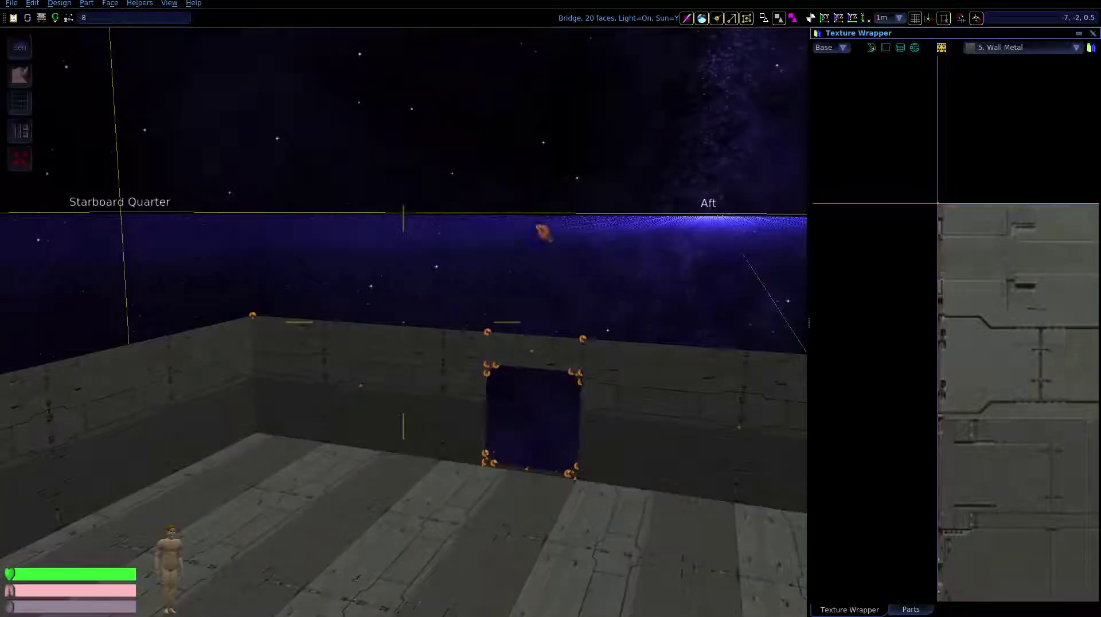
click(538, 226)
right_drag(551, 235, 401, 416)
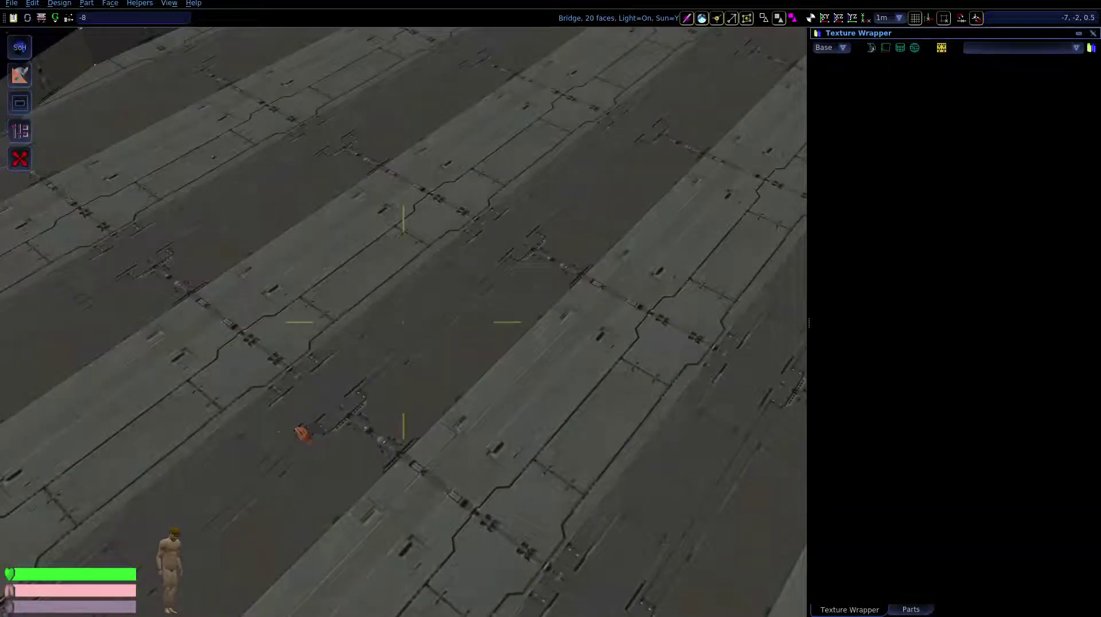
click(289, 436)
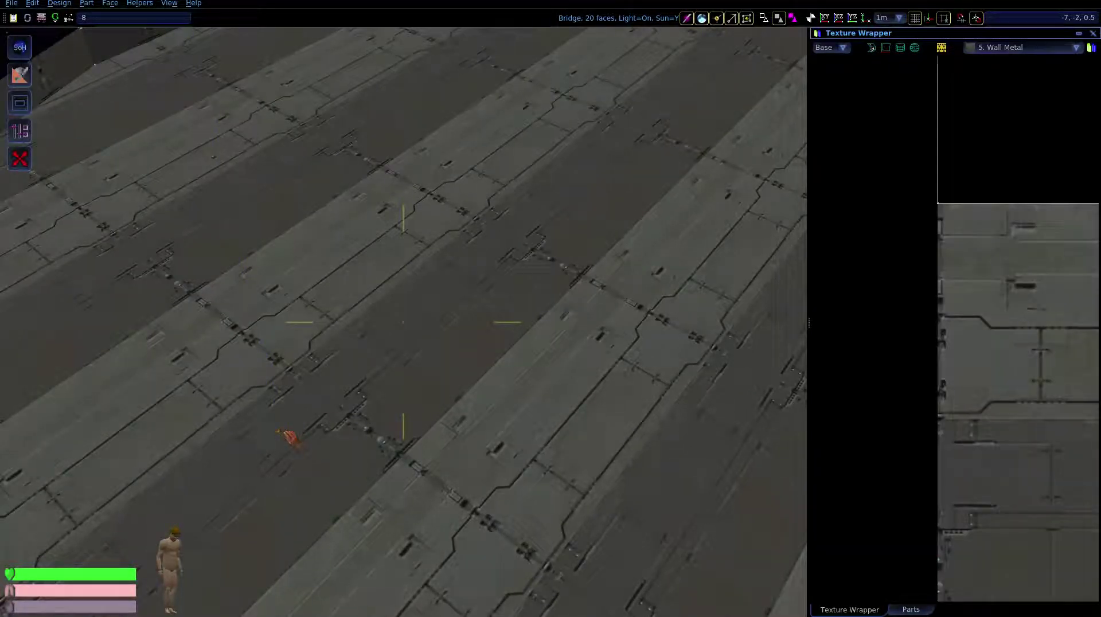
key(Page_Up)
right_drag(403, 322, 447, 265)
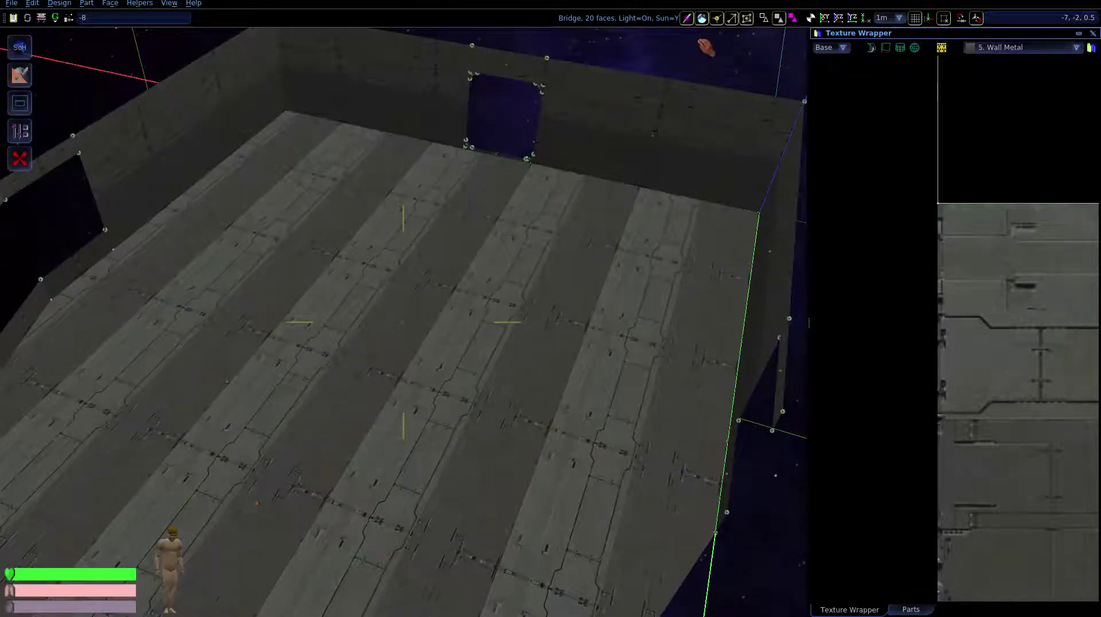
- Unwrap the bridge floor by facing with "13. Grill Black Oblong Holes" at size 2
click(872, 47)
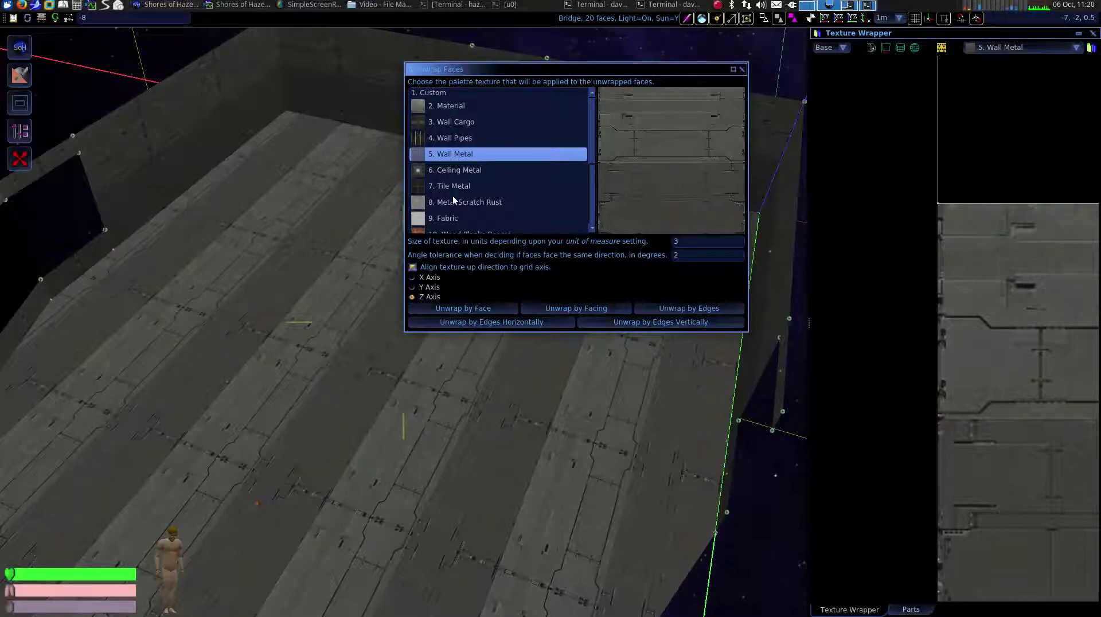
scroll(462, 182, down, 2)
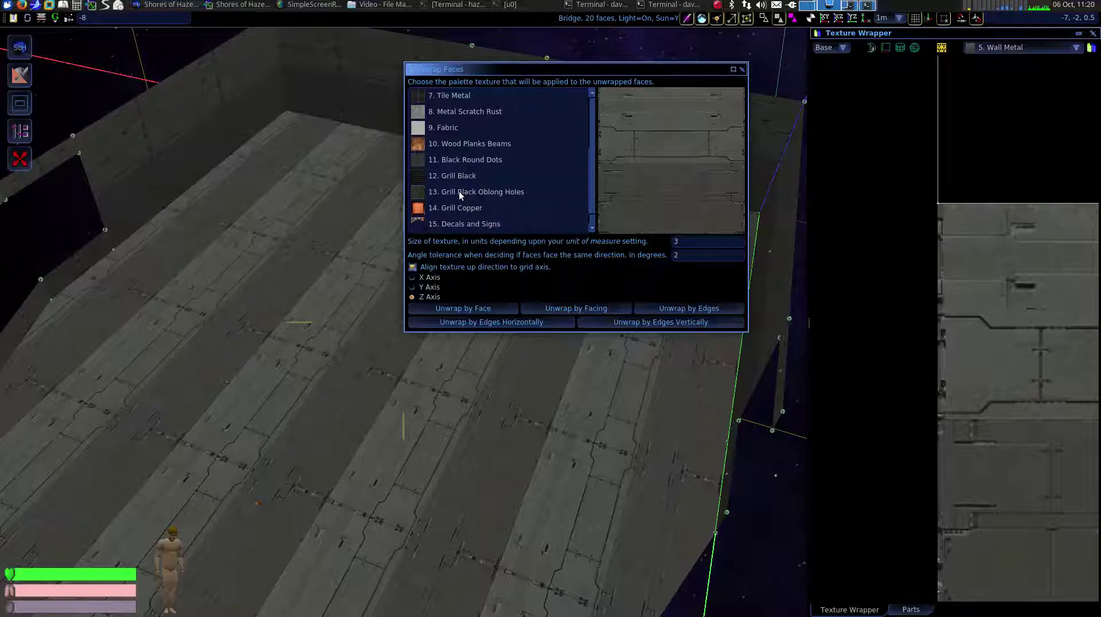
click(462, 191)
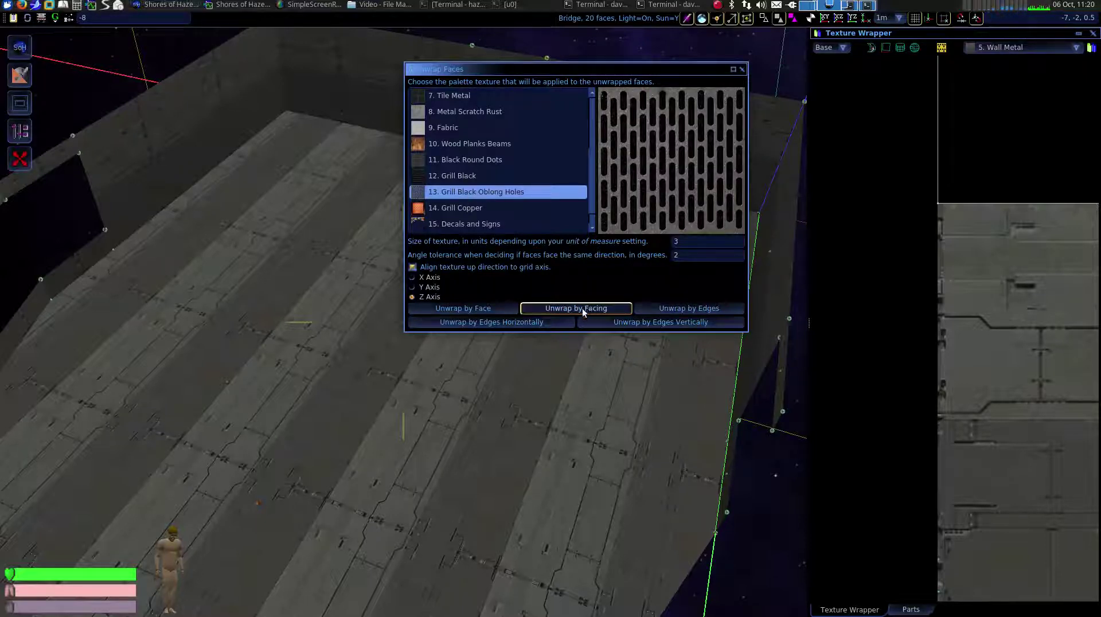
click(680, 241)
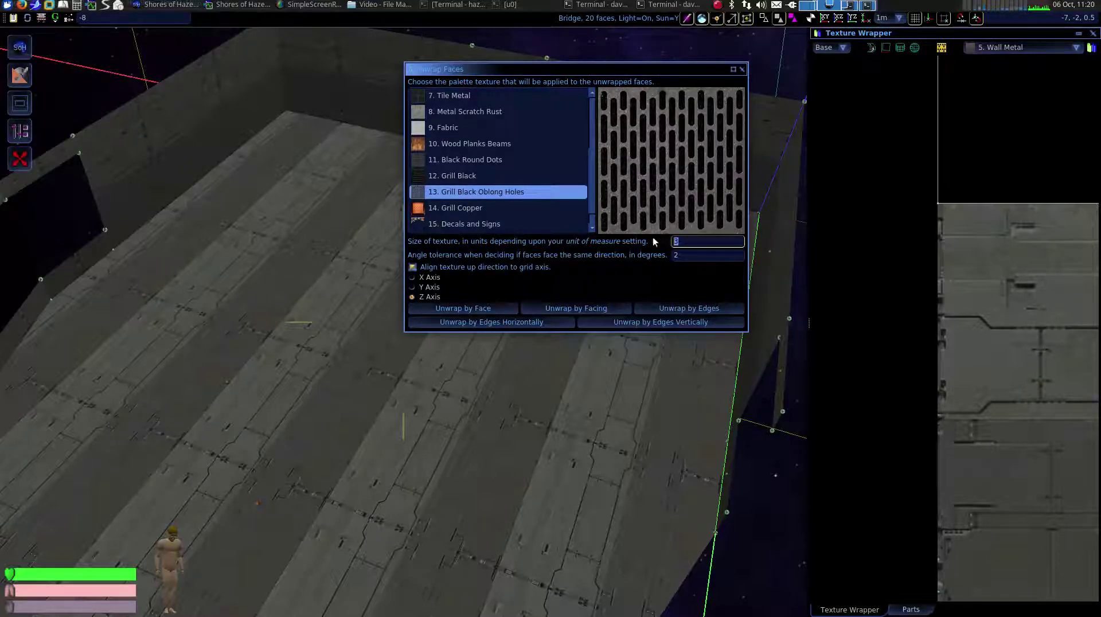
click(573, 306)
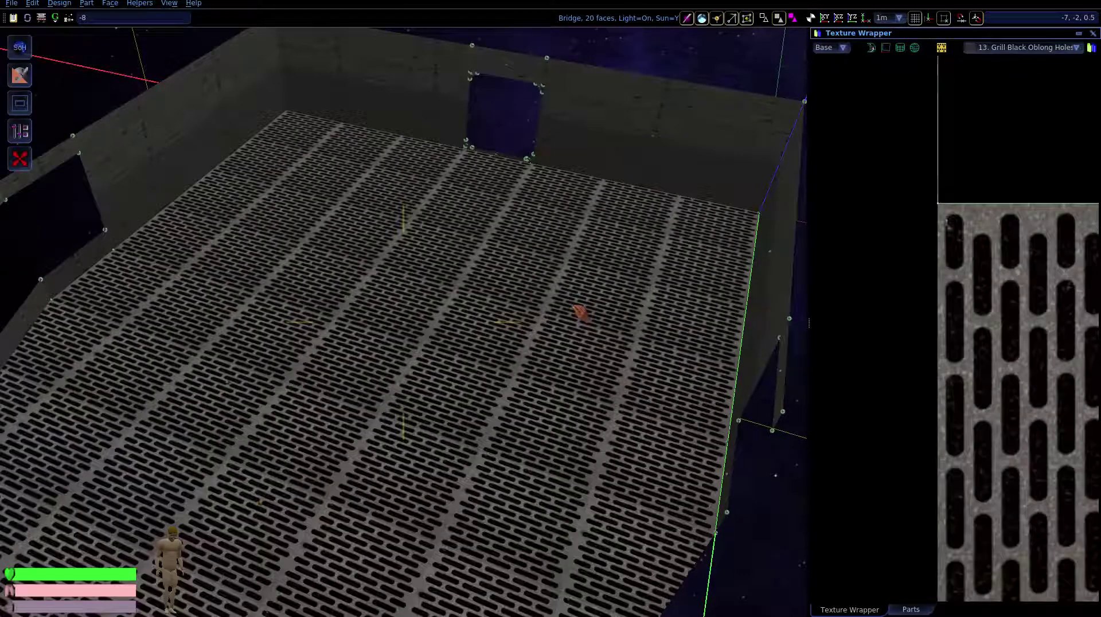
right_drag(549, 215, 583, 253)
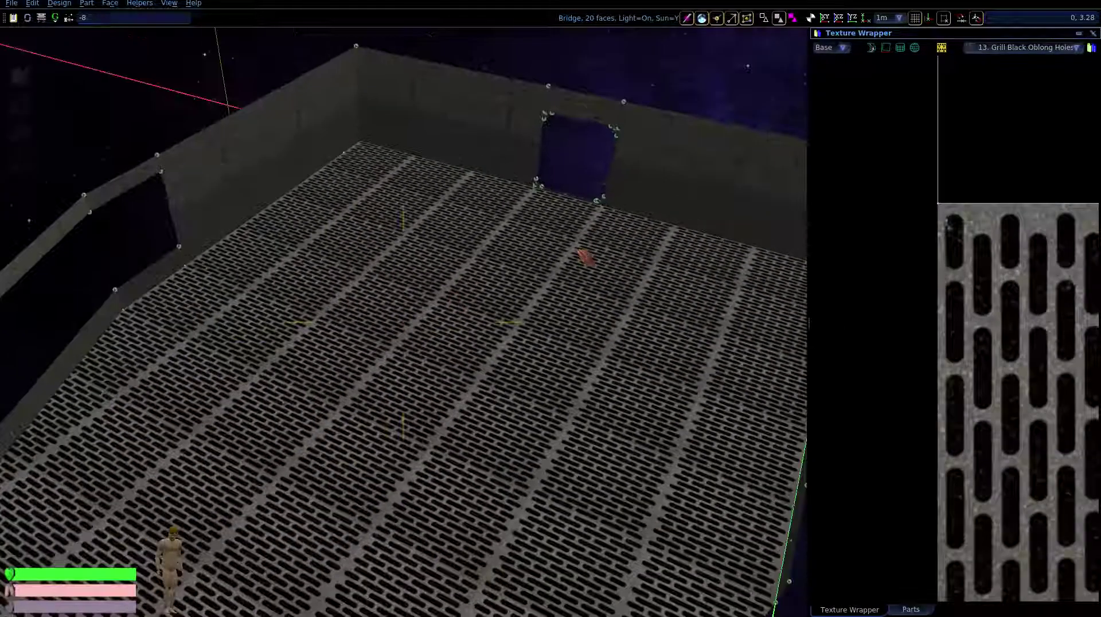
- Unwrap the bridge floor by facing with "11. Black Round Dots" at size 2
click(874, 49)
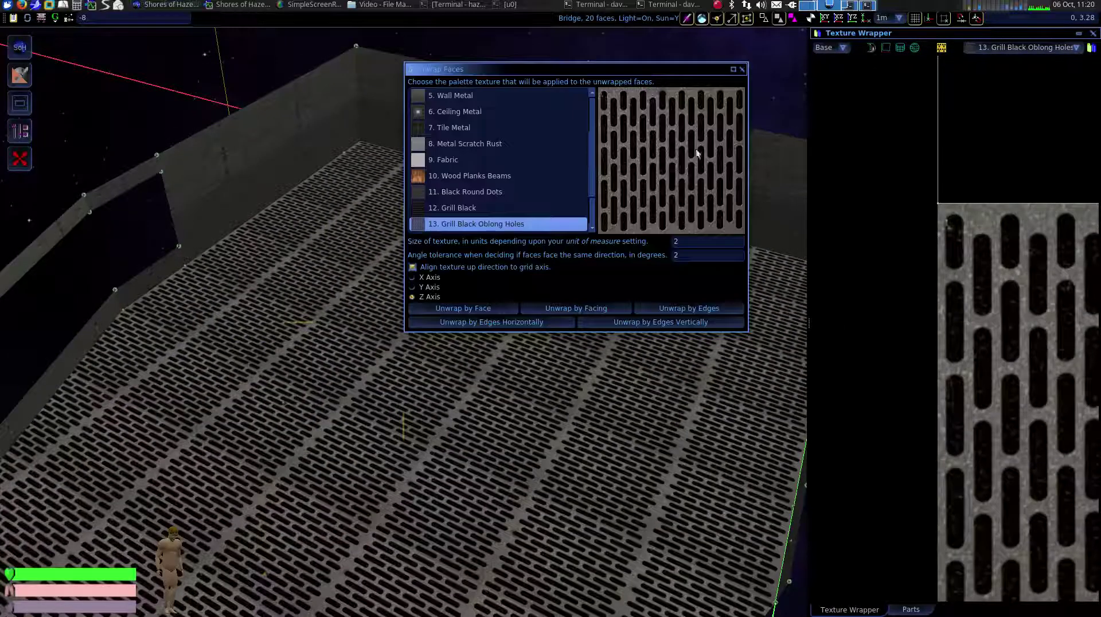
click(468, 192)
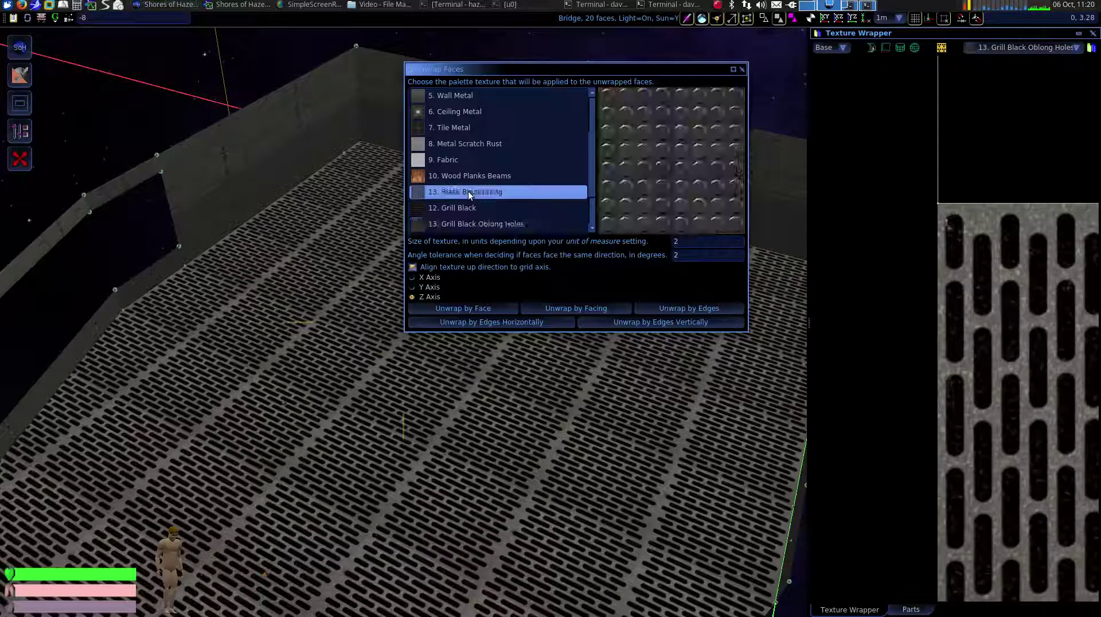
click(555, 308)
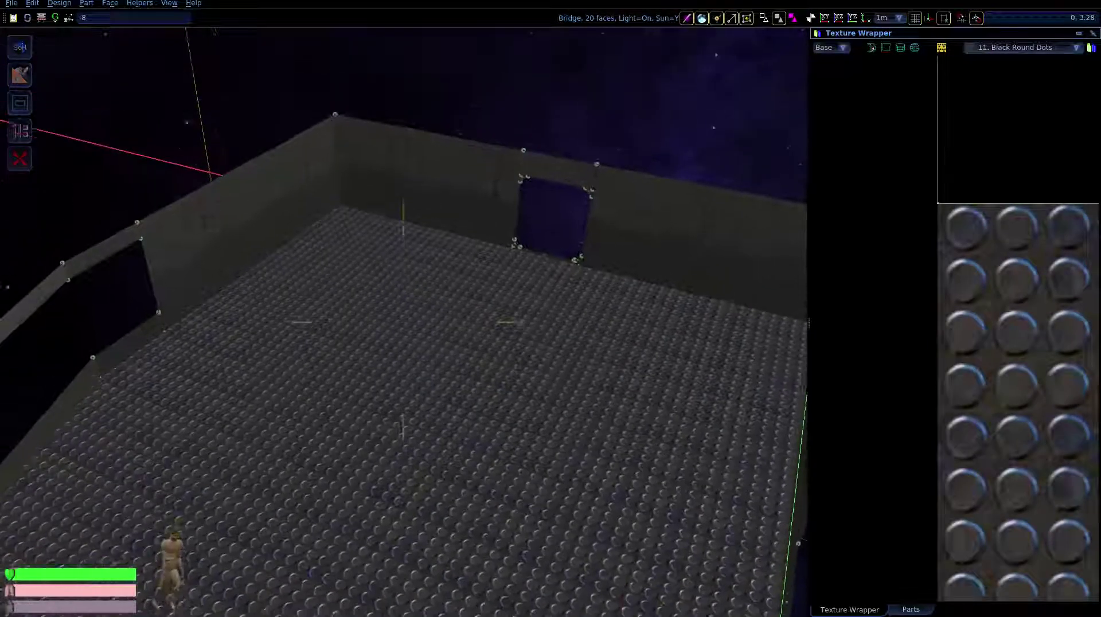
key(w)
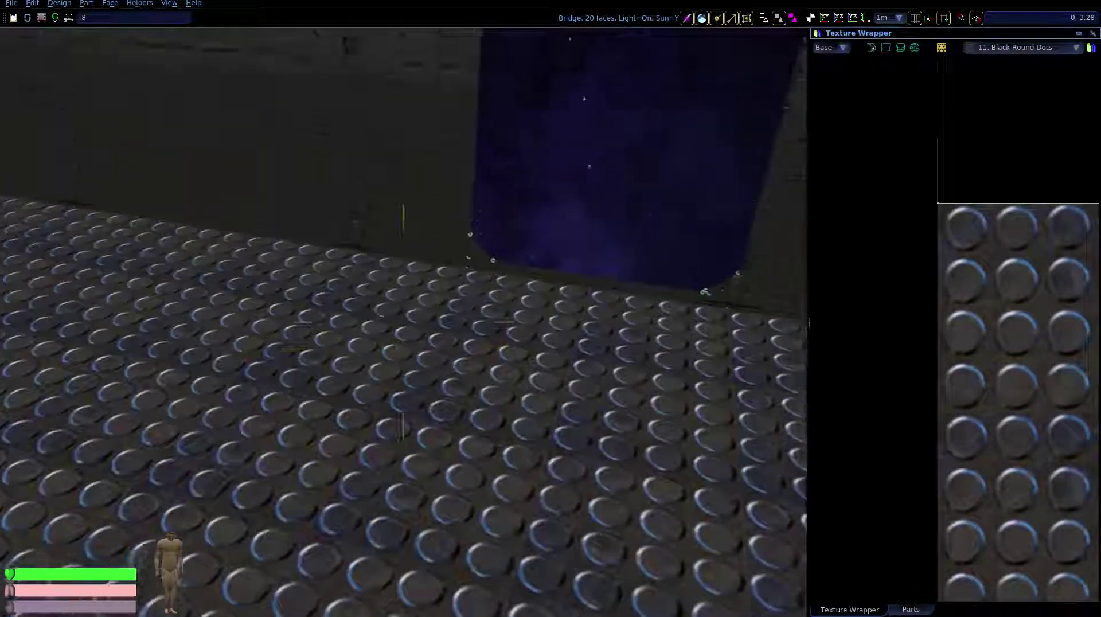
- Unwrap the bridge floor by facing with "7. Tile Metal" at size 2
click(870, 46)
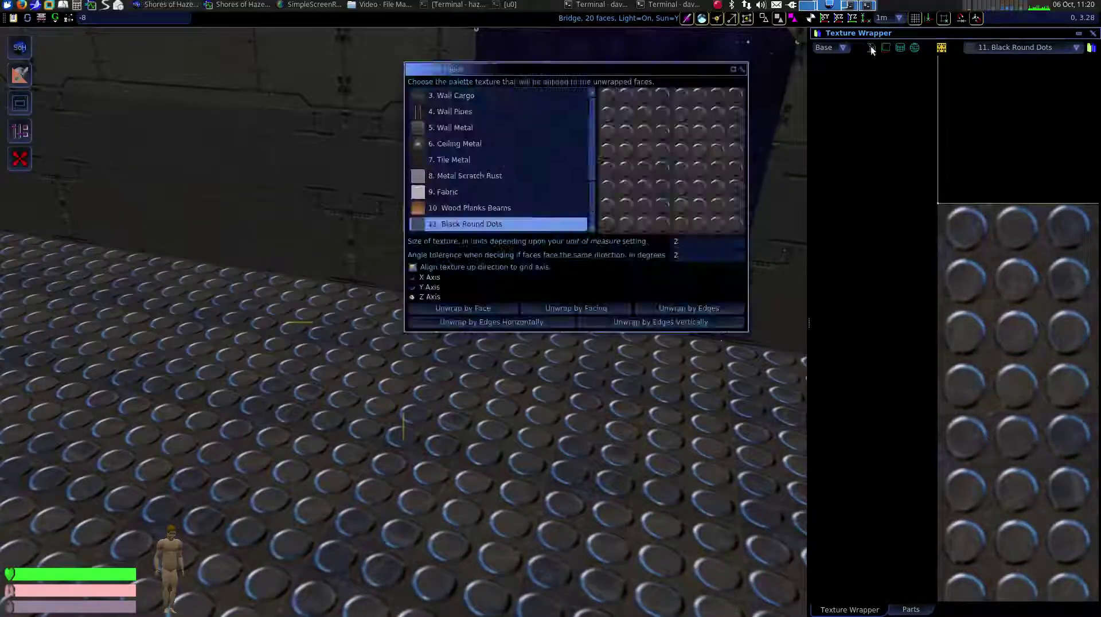
click(445, 160)
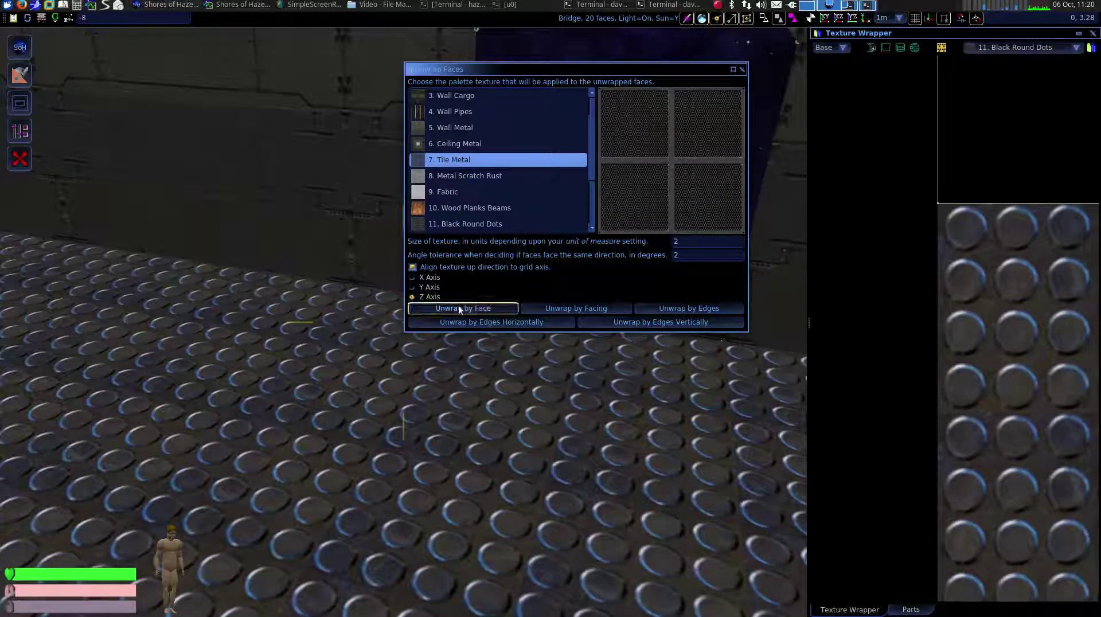
click(553, 311)
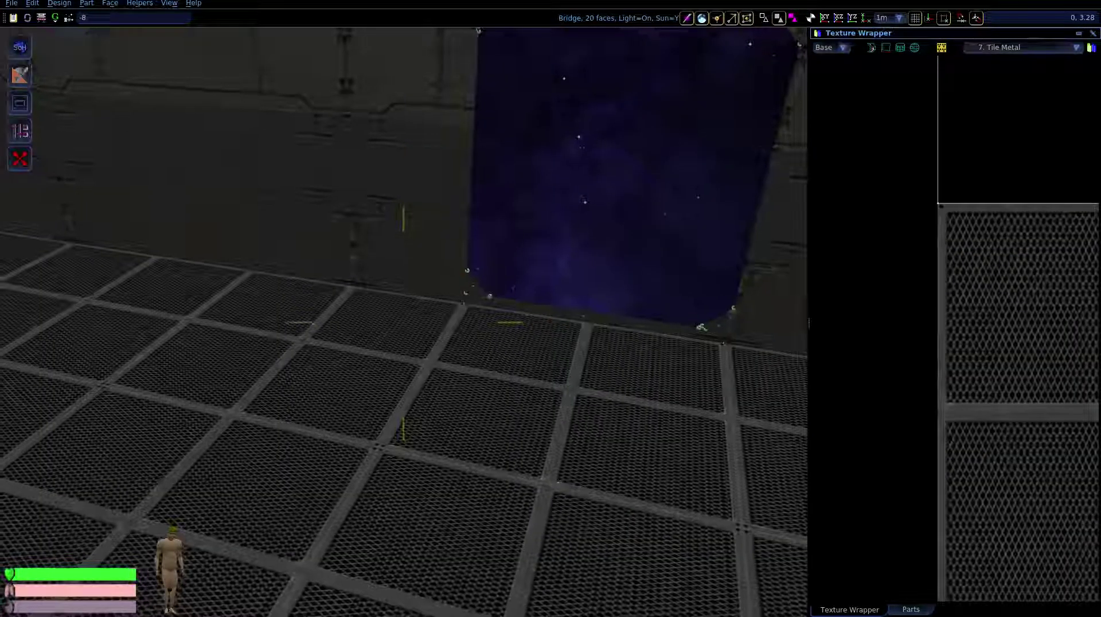
- Select the bridge's ceiling face and unwrap it by facing with "6. Ceiling Metal" at size 2
key(Up)
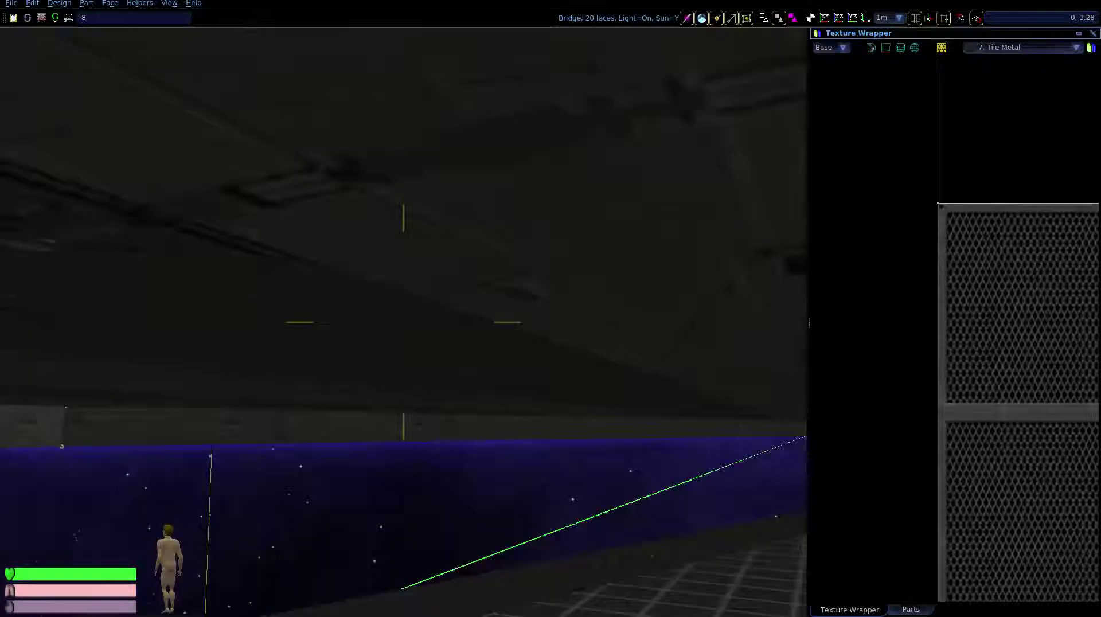
click(329, 301)
click(872, 49)
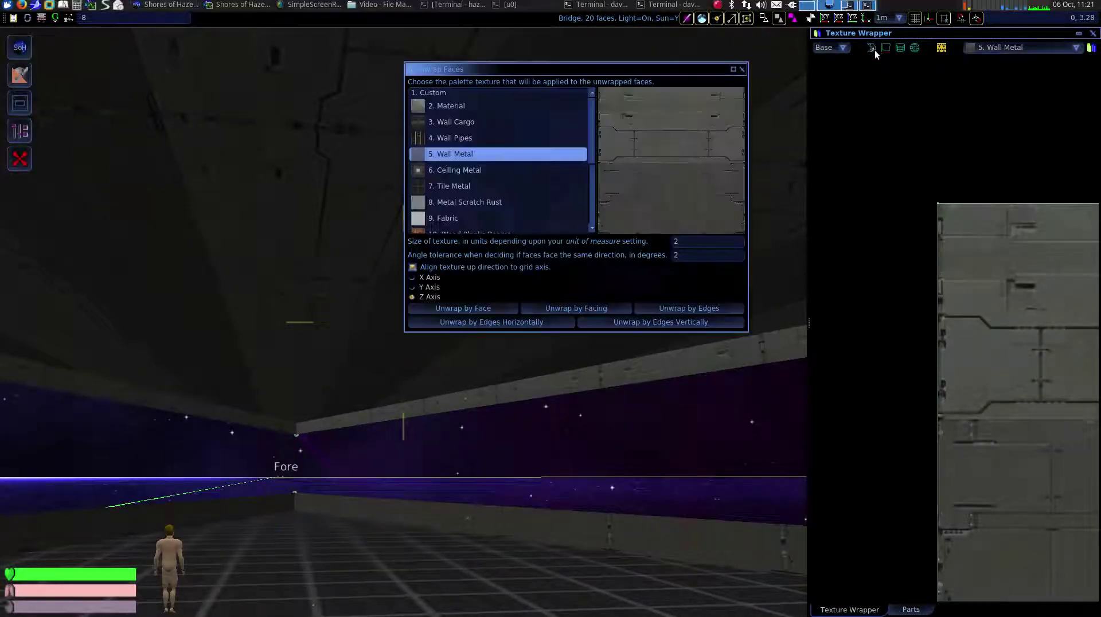
click(457, 170)
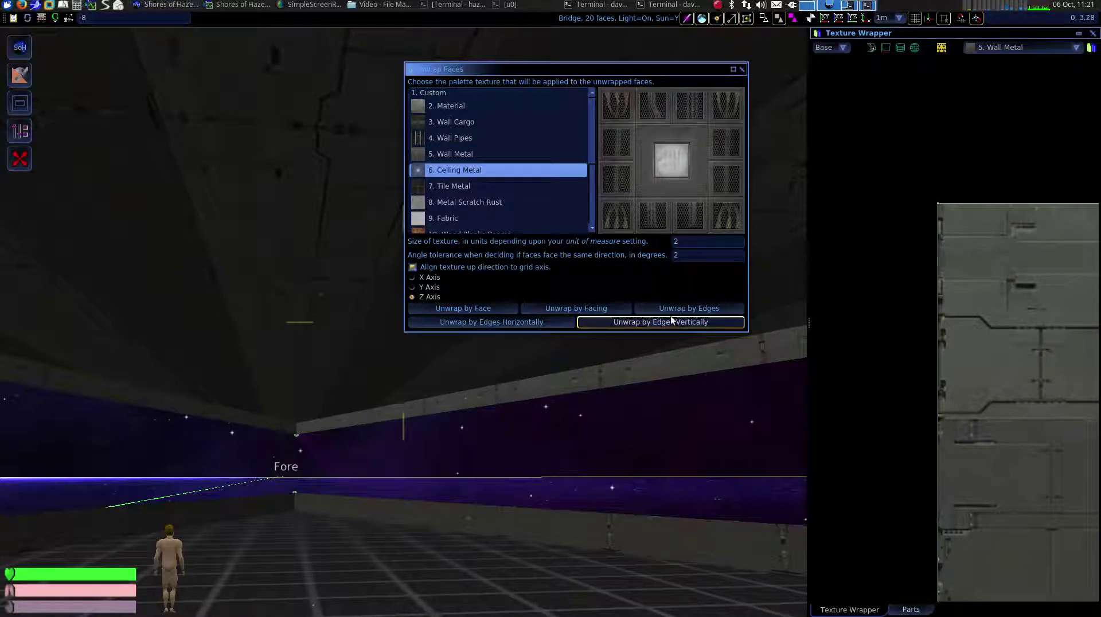
click(594, 308)
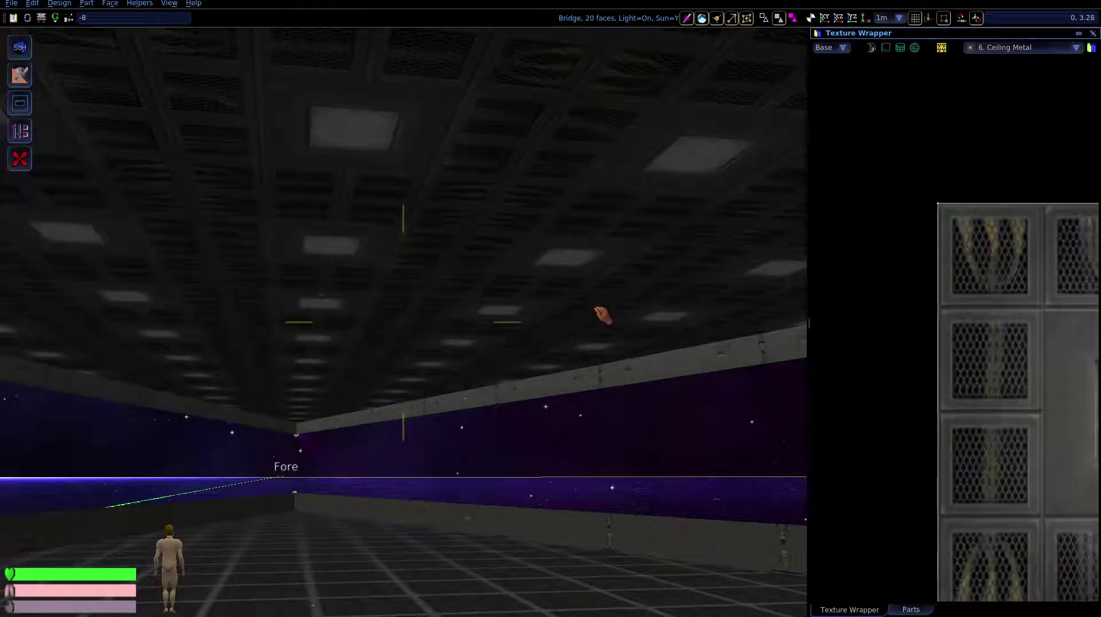
- Unwrap the bridge ceiling again by facing with "6. Ceiling Metal" at a larger texture size
click(871, 49)
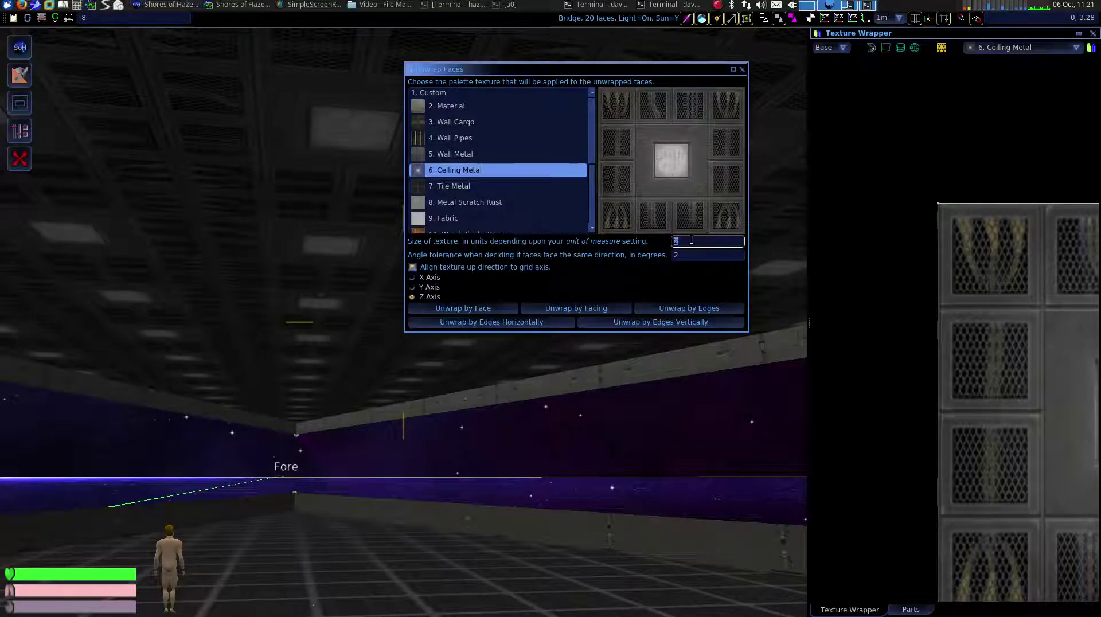
click(575, 309)
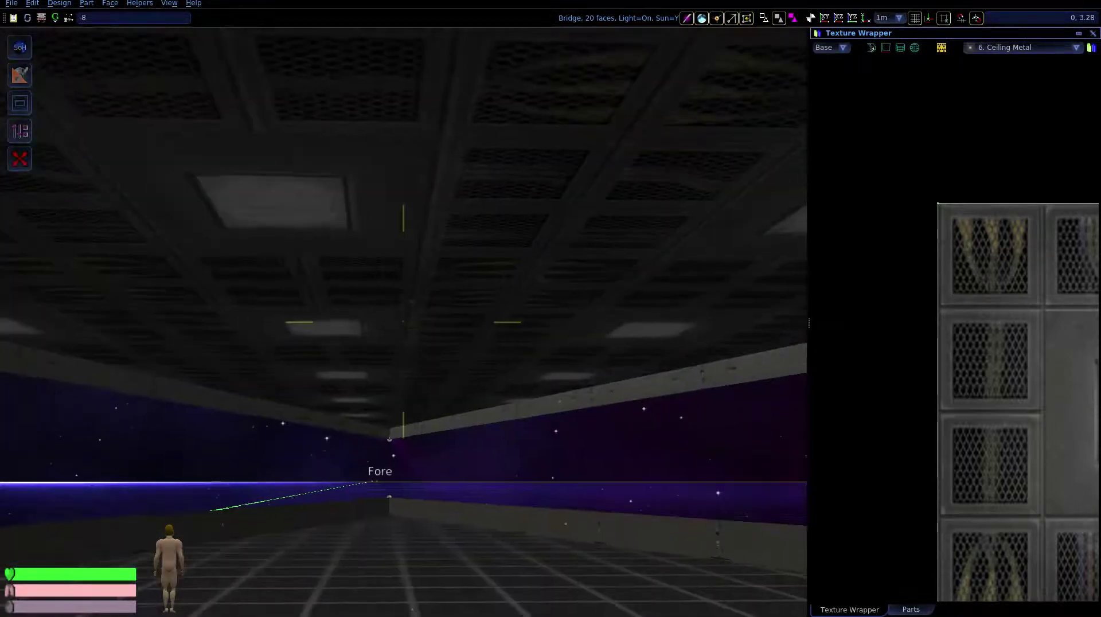
right_drag(575, 309, 544, 354)
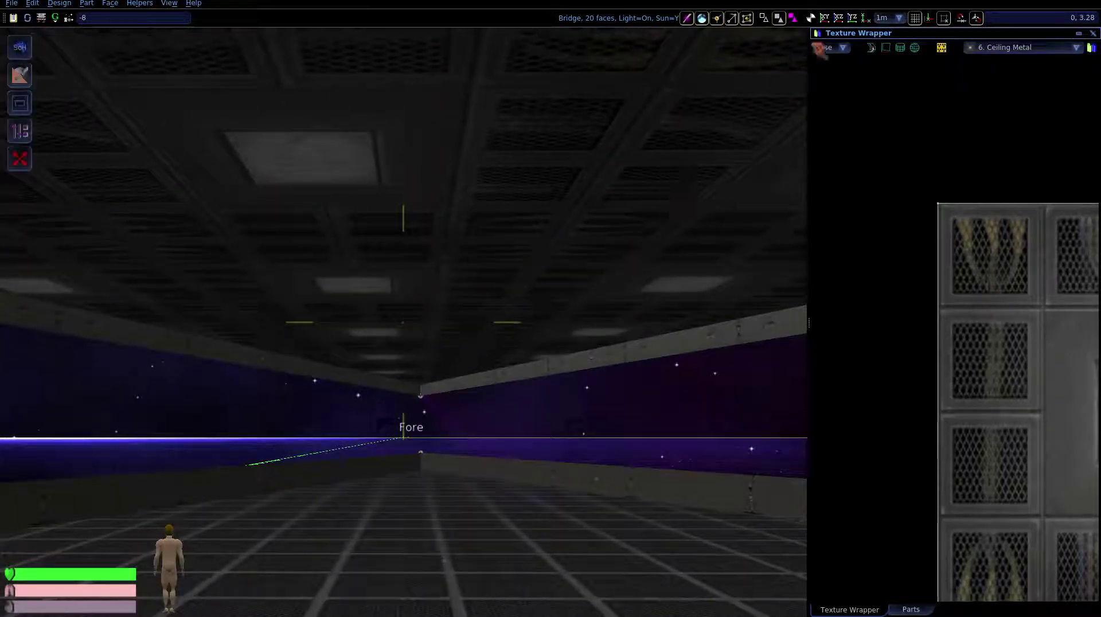
- Move the grid center to the bridge ceiling's fore corner and unwrap the ceiling by facing with "6. Ceiling Metal" at size 4
click(809, 19)
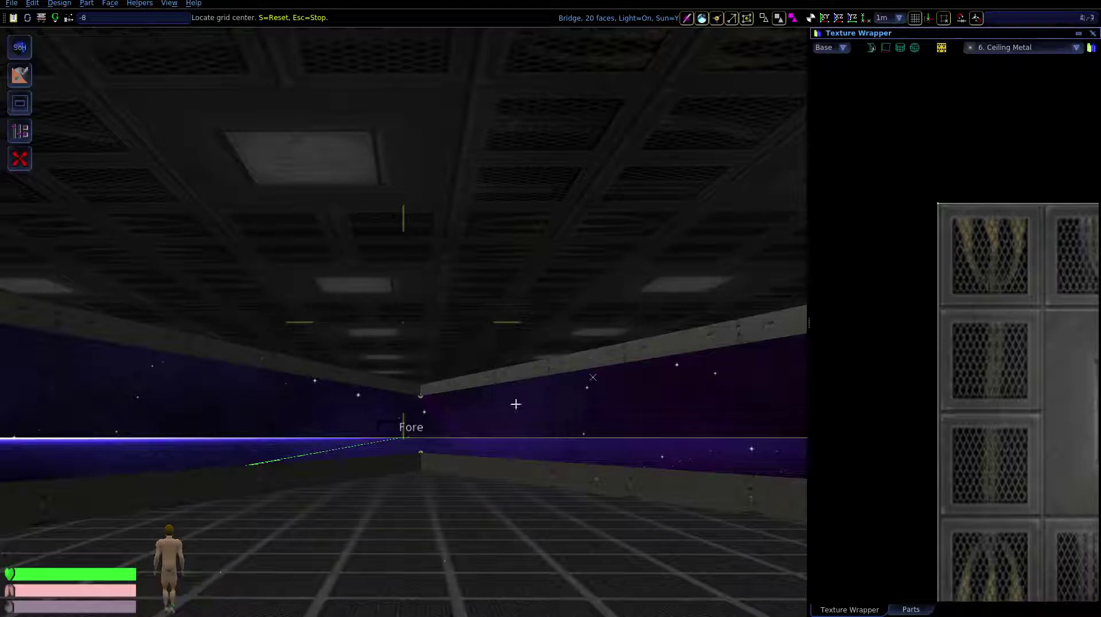
click(421, 393)
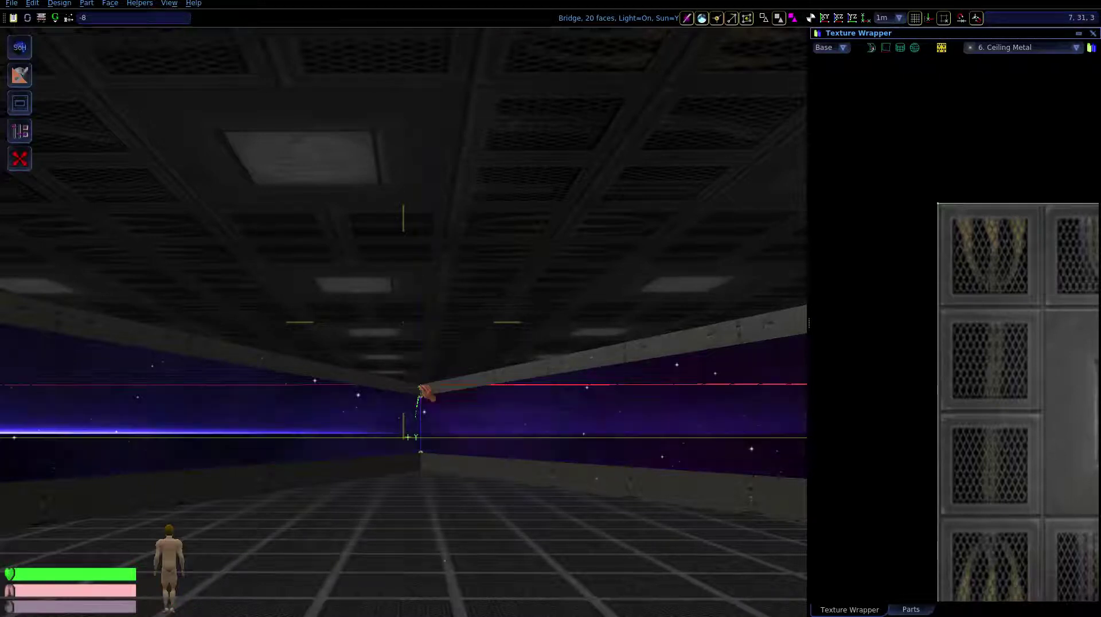
click(871, 49)
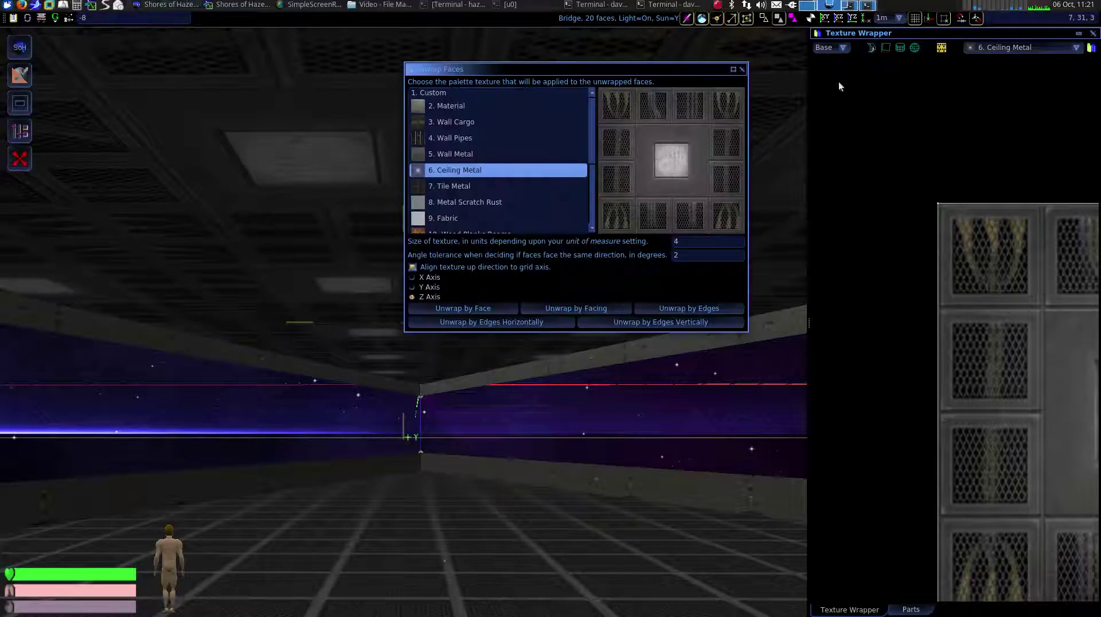
click(573, 308)
- Show the whole spacecraft from outside again and set the Hull Door part's state to Closed
right_drag(403, 322, 350, 483)
key(s)
key(s)
key(space)
key(s)
key(space)
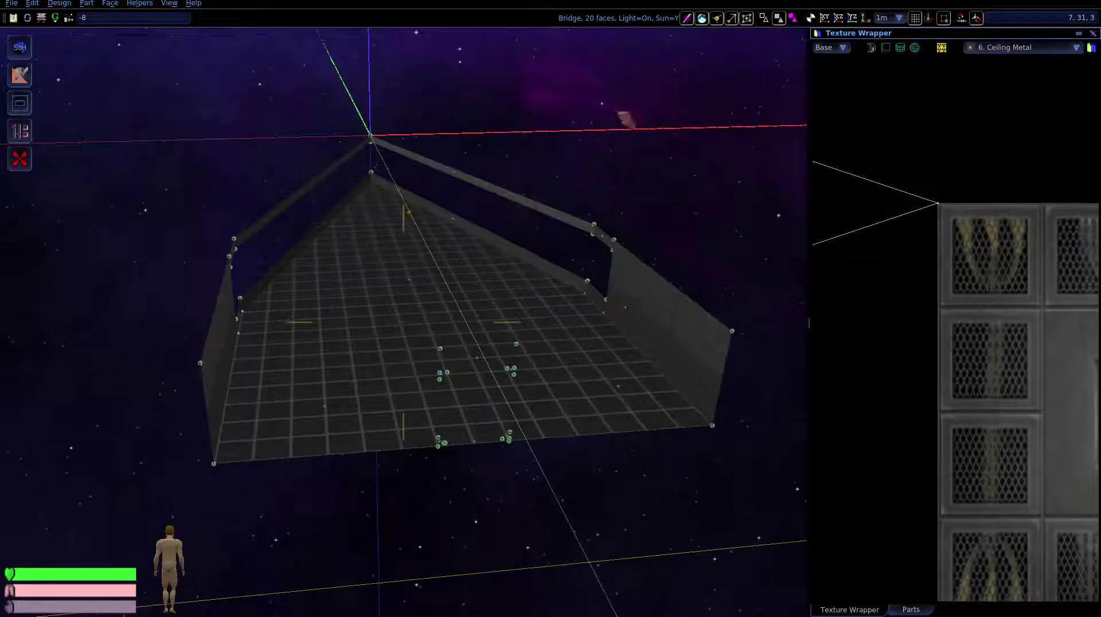
click(687, 19)
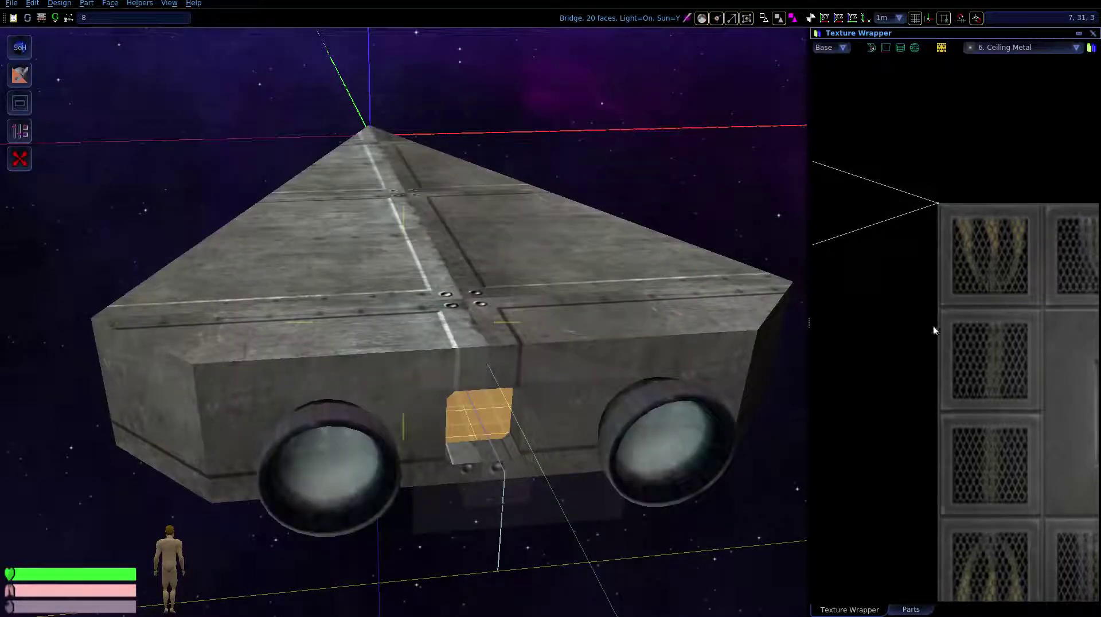
click(911, 610)
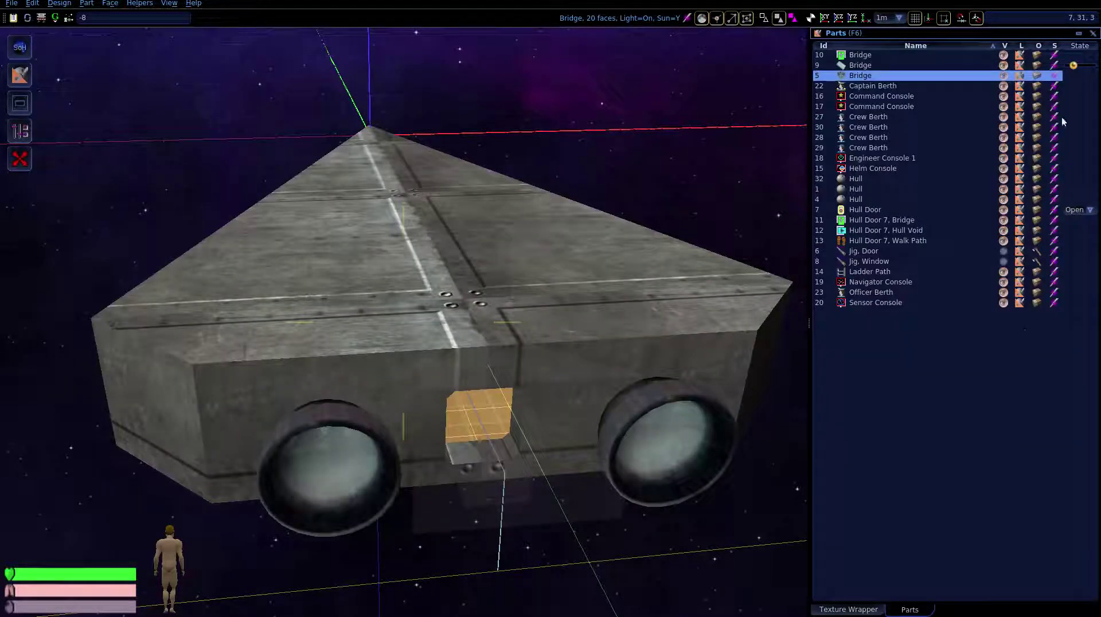
click(1079, 211)
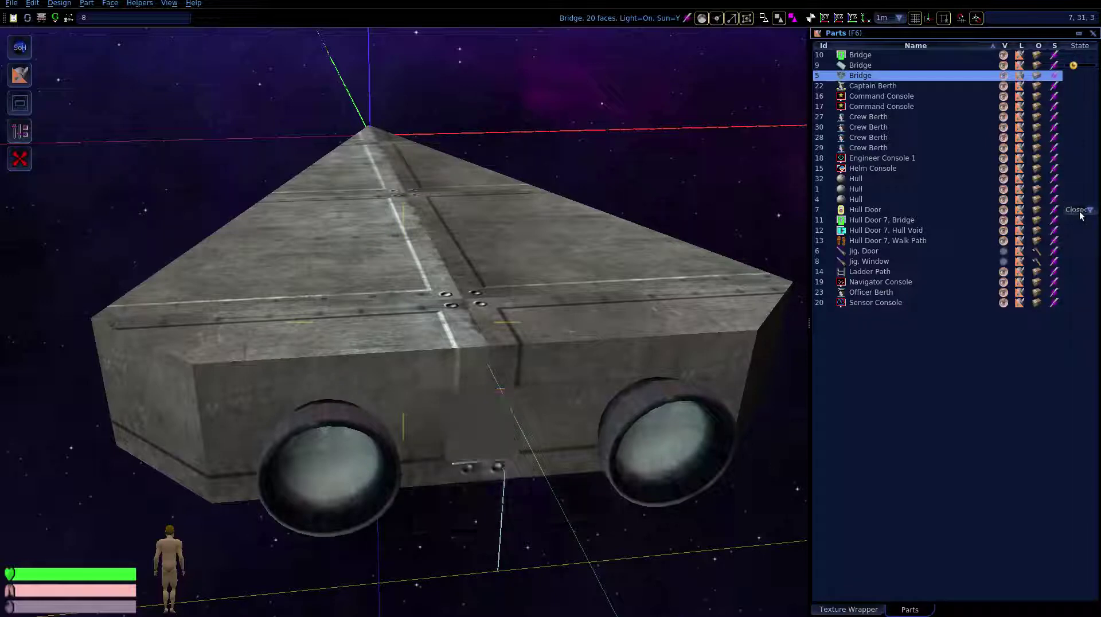
- Isolate the Hull Door part and select the entire door
click(861, 210)
click(686, 18)
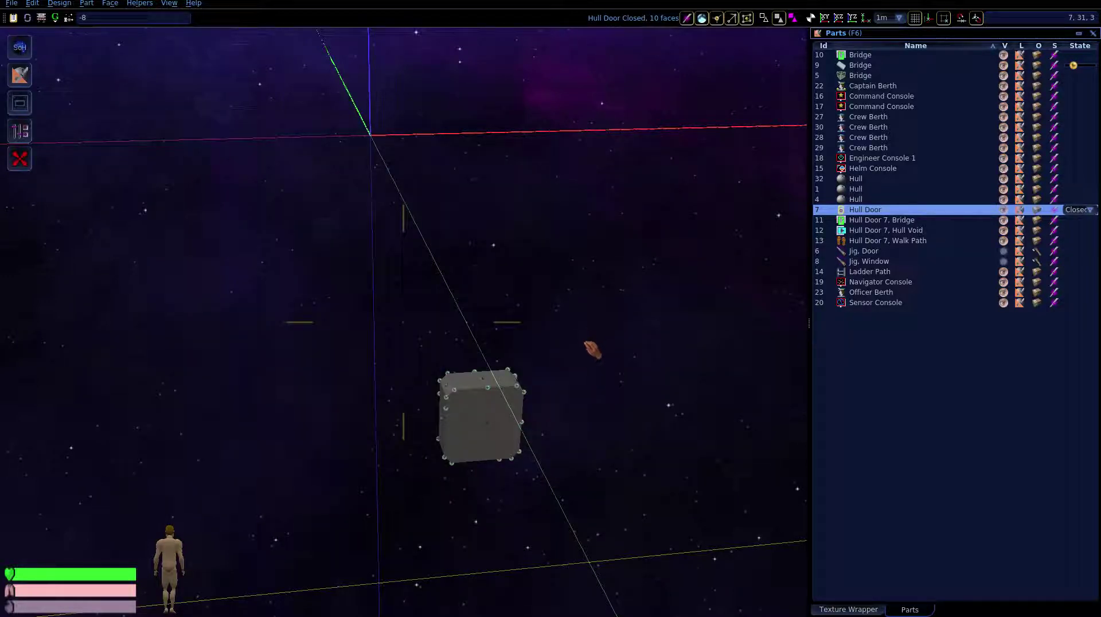
drag(614, 313, 436, 518)
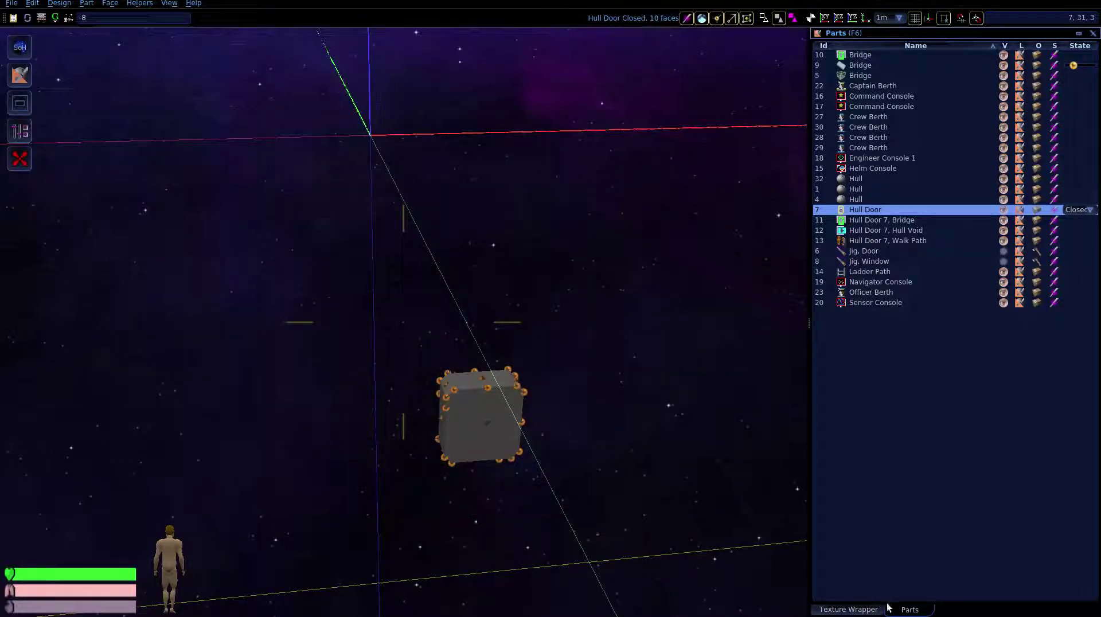
- Unwrap the selected hull door by facing with "8. Metal Scratch Rust" at texture size 2
click(856, 610)
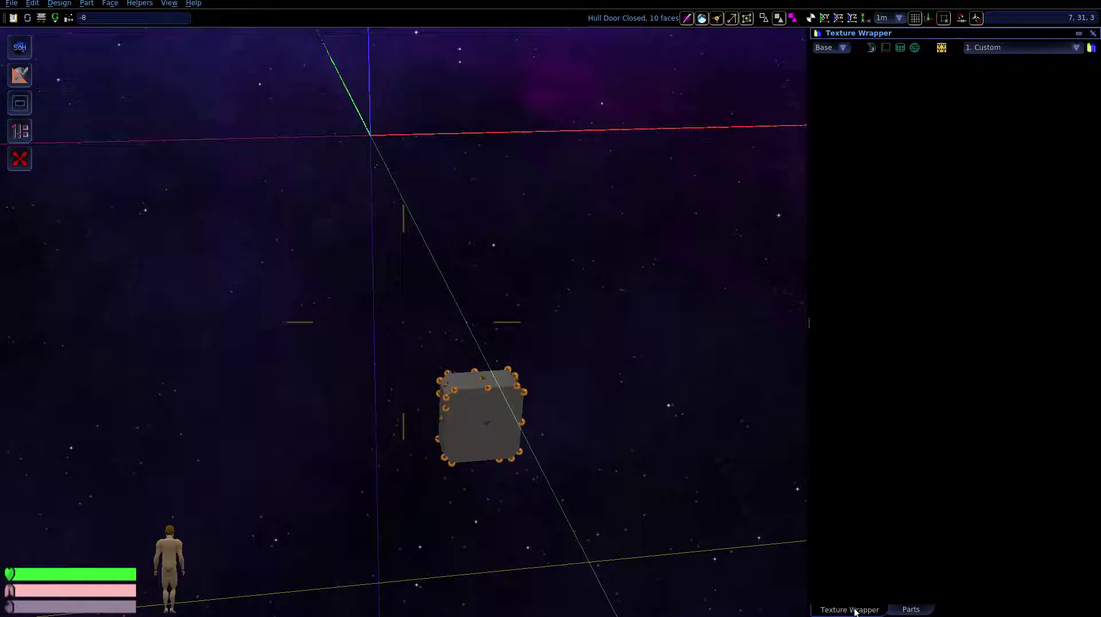
click(871, 48)
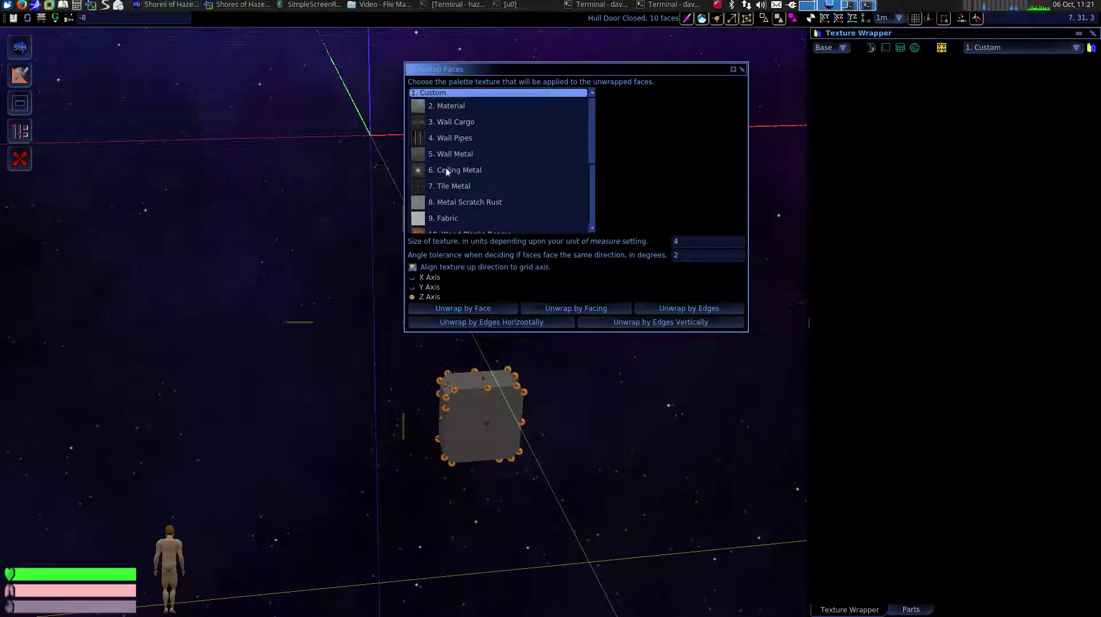
click(460, 202)
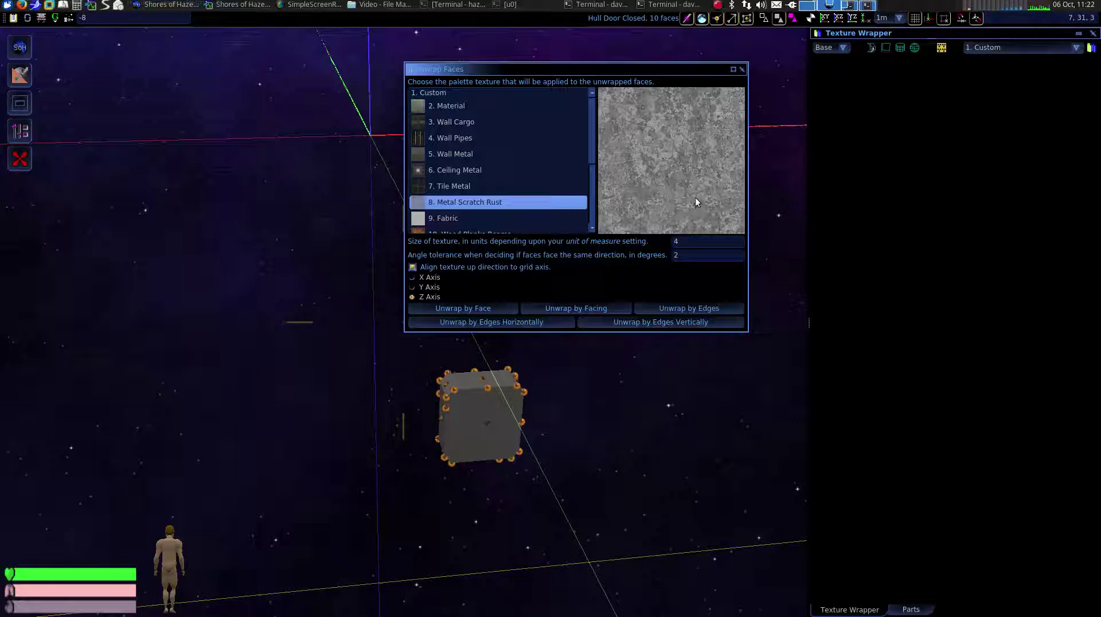
click(672, 239)
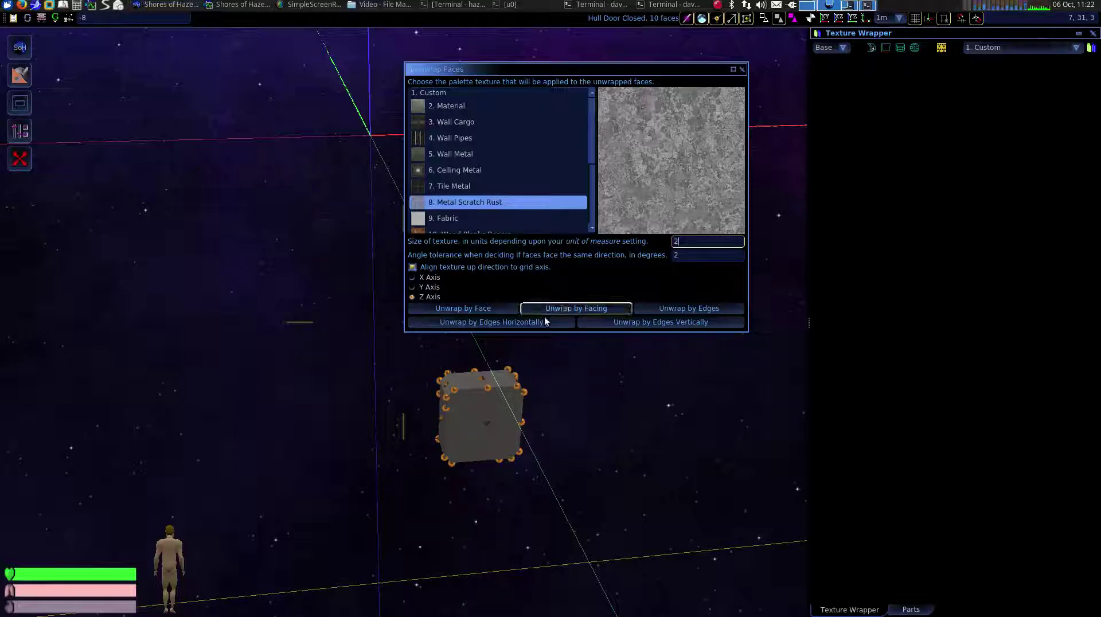
click(594, 306)
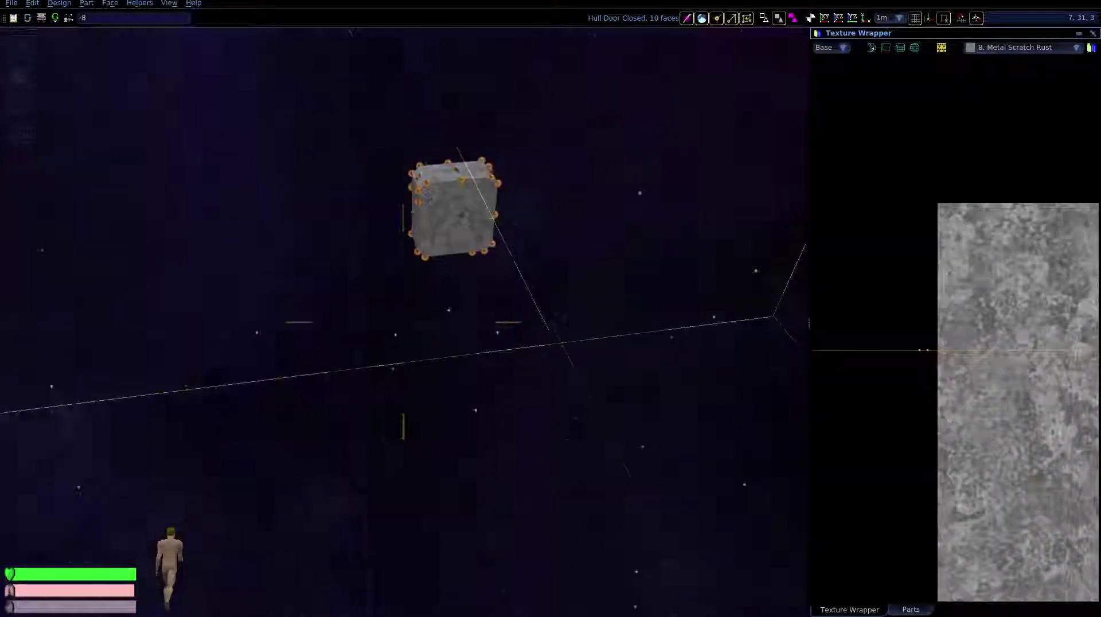
key(w)
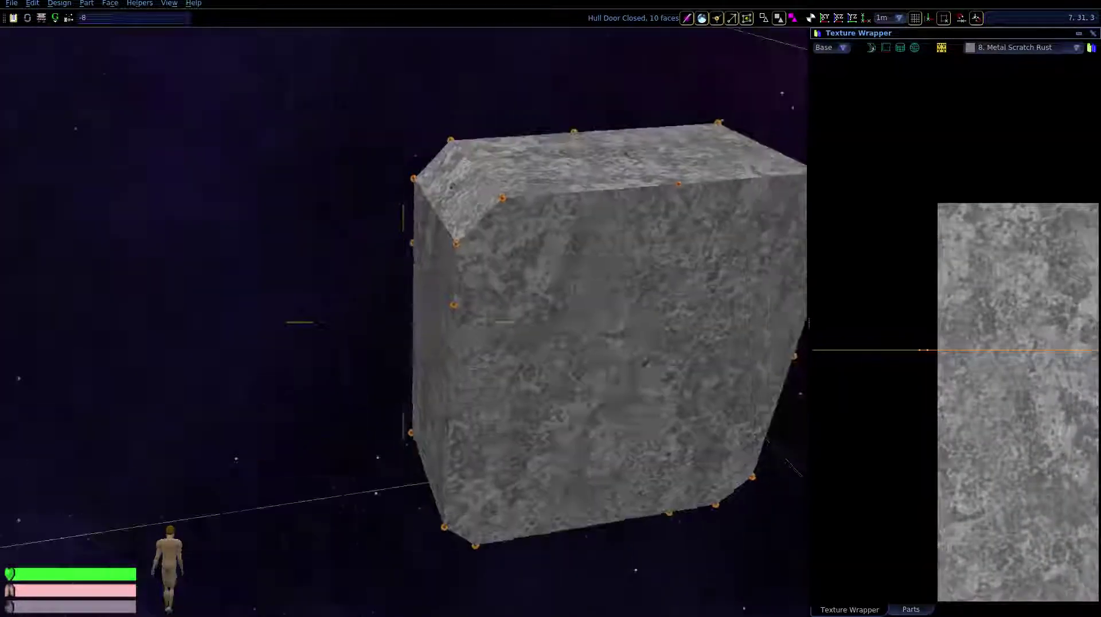
key(s)
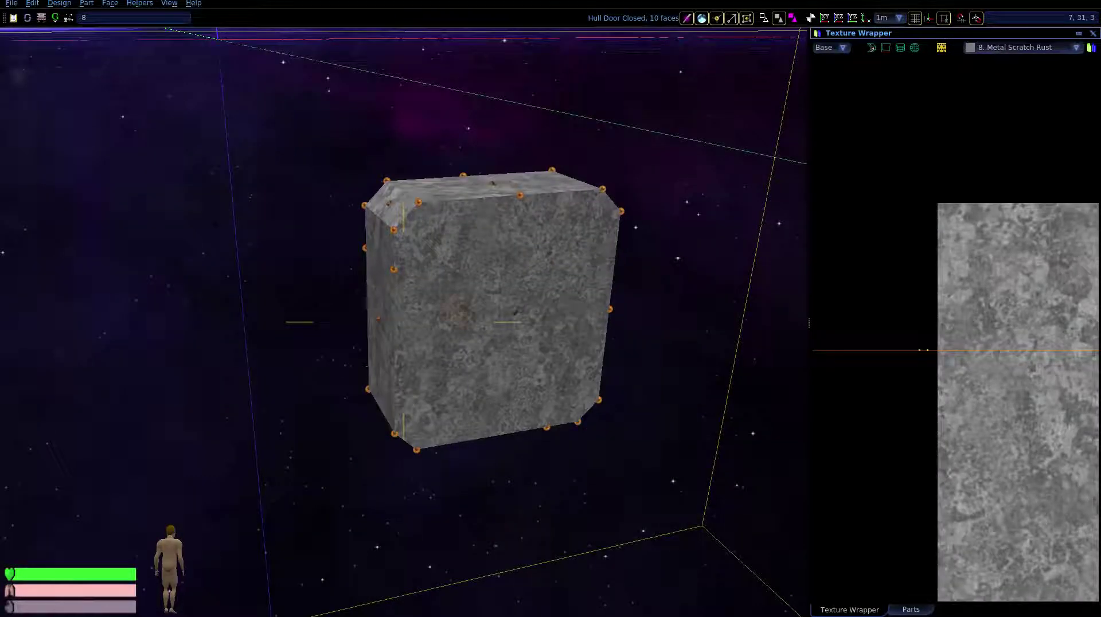
- Show all parts again and examine the textured walls, floor, ceiling and hull door from inside the bridge
click(688, 19)
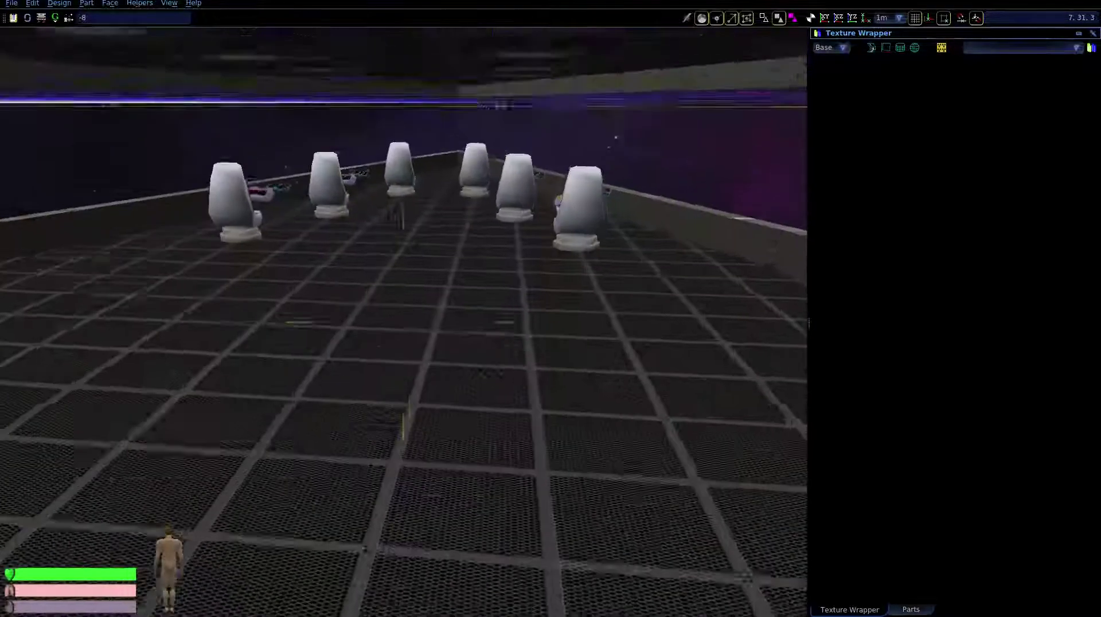
key(w)
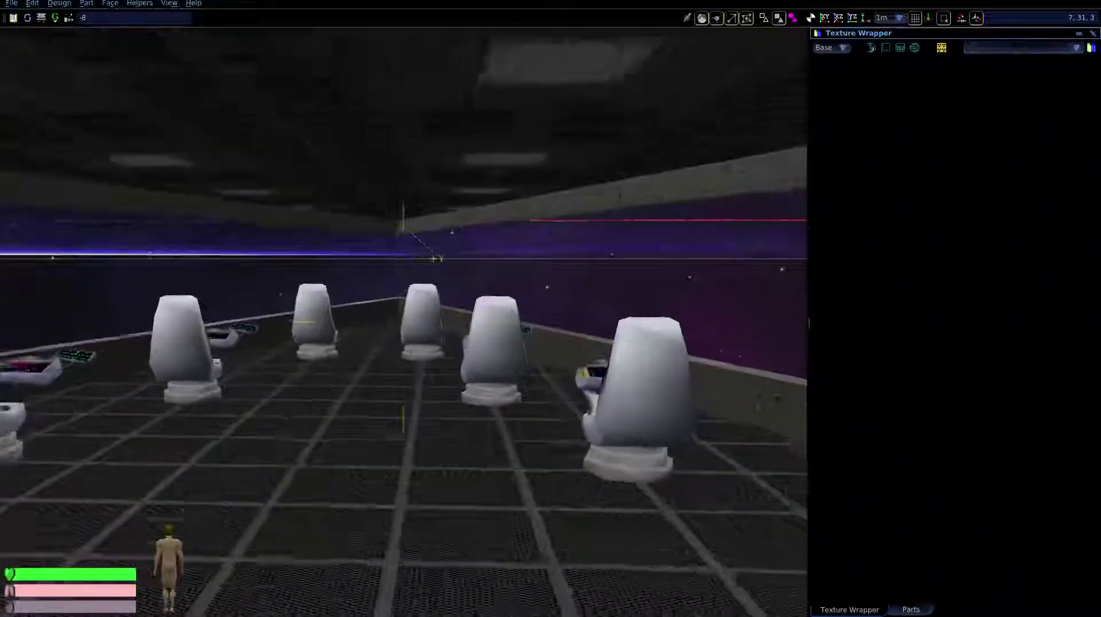
key(w)
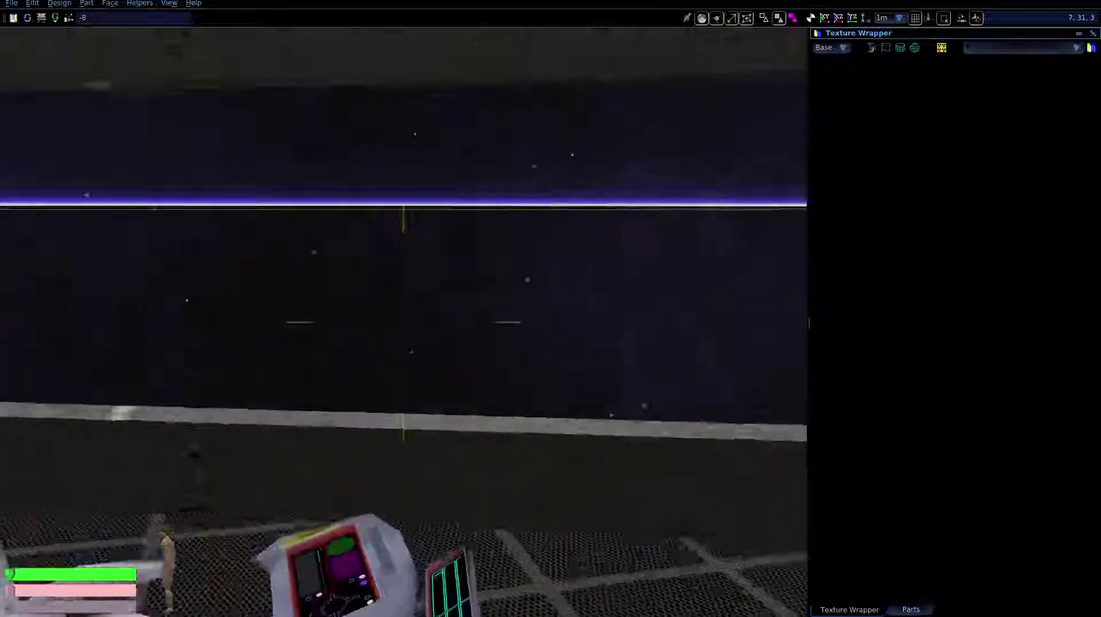
key(Up)
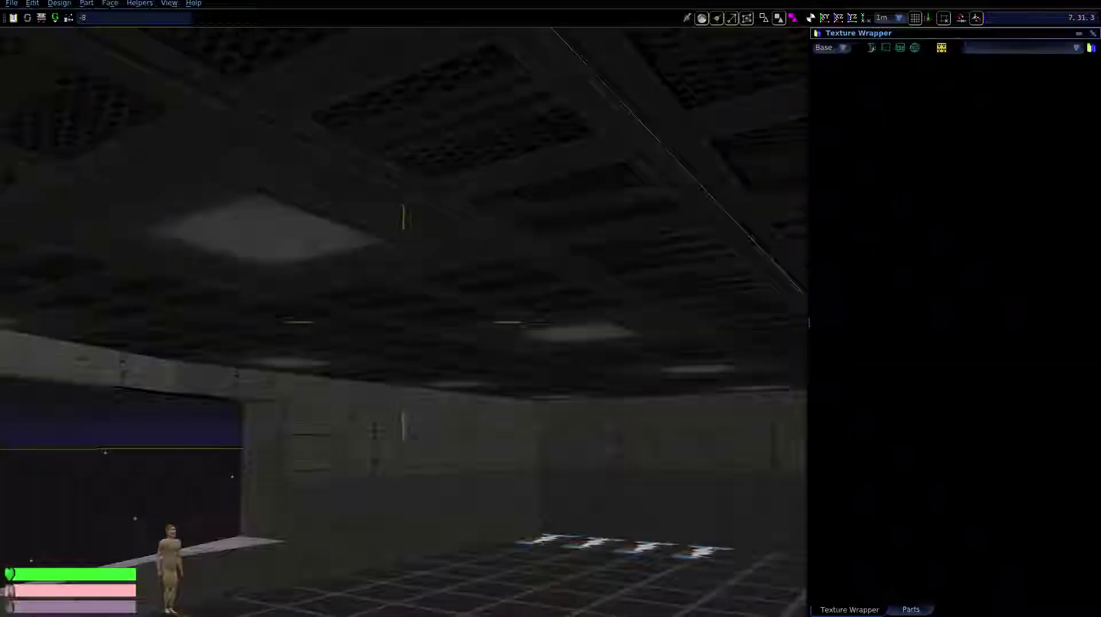
key(w)
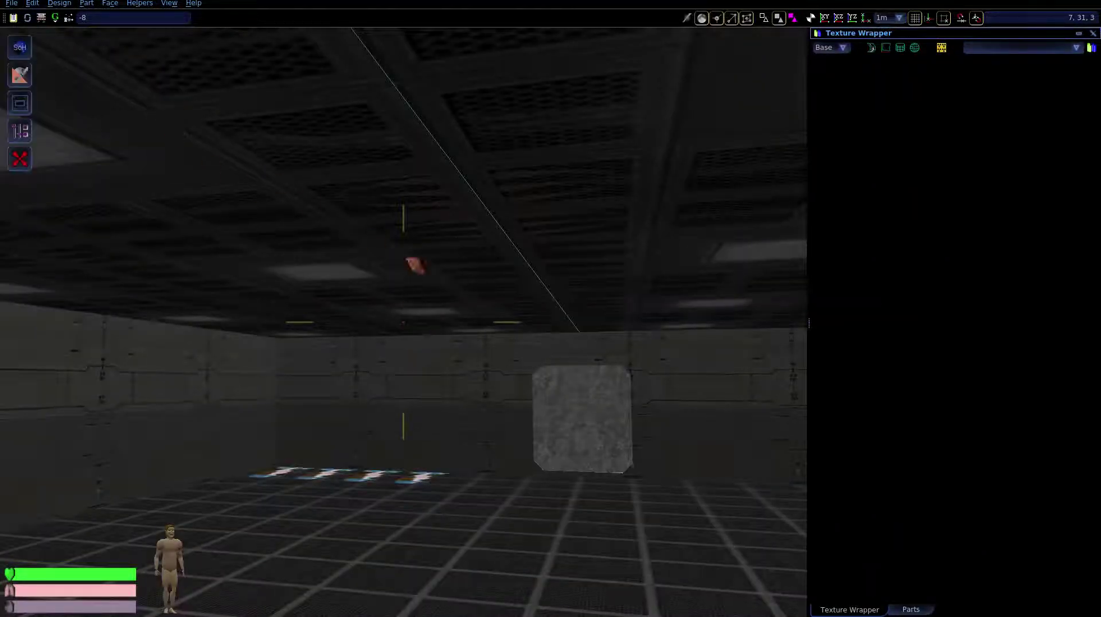